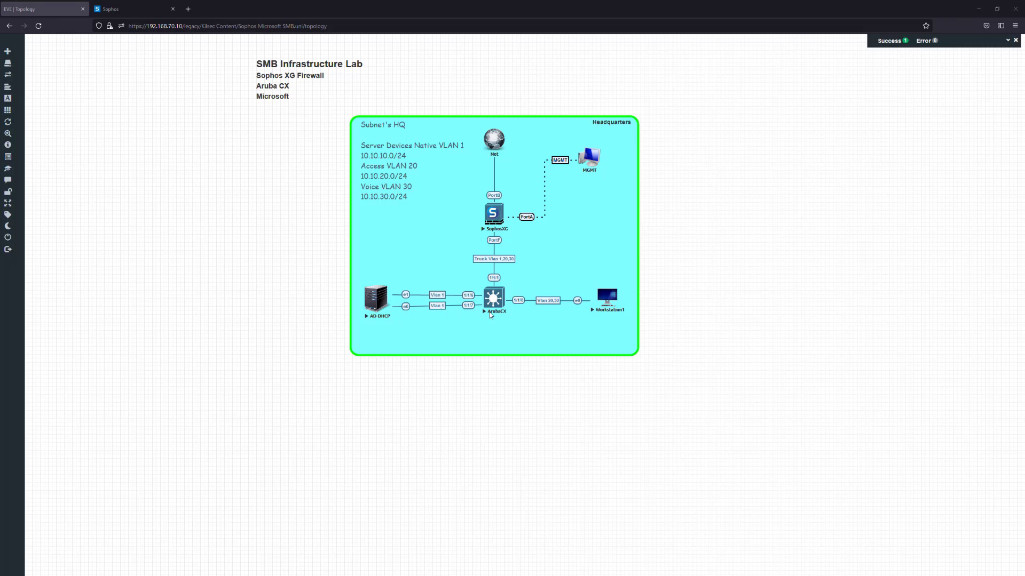
# Show Sophos Firewall's Network Interfaces page, listing HQ_LAN and the Access (VLAN 20) and Voice (VLAN 30) VLANs
pyautogui.click(141, 8)
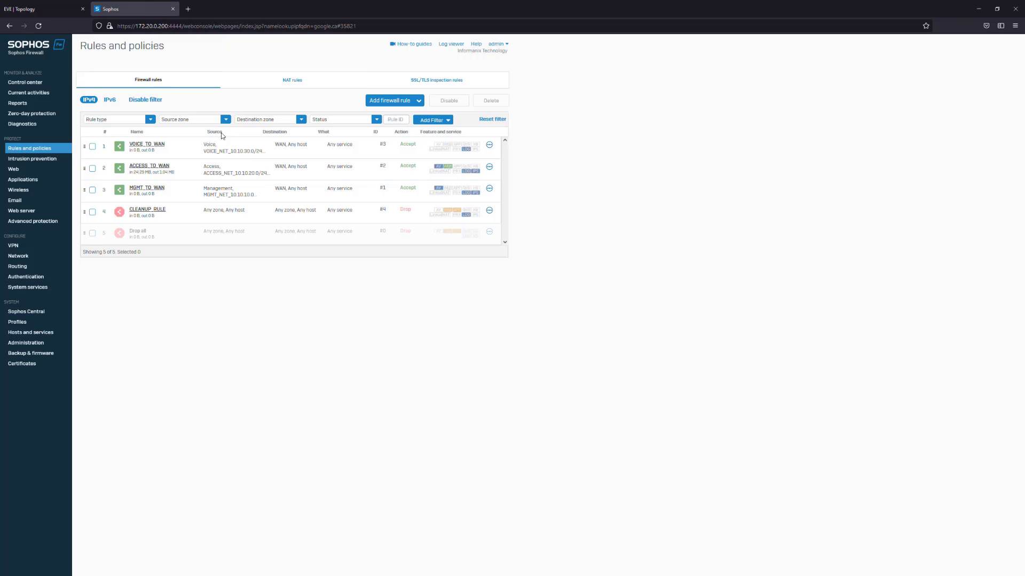
pyautogui.click(32, 257)
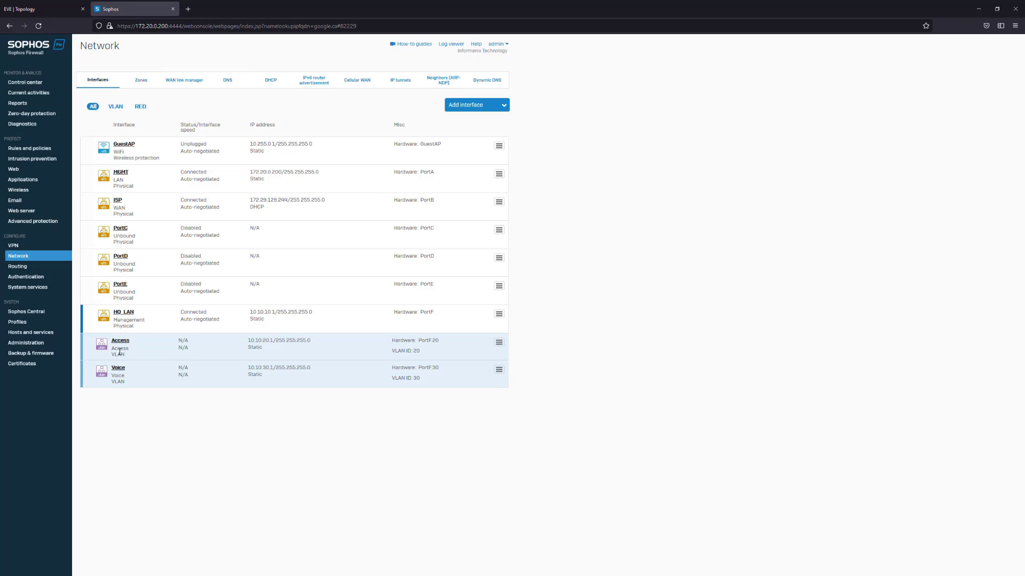
# Show the Zones table and highlight device-access services for the Management, Access and Voice zones
pyautogui.click(141, 80)
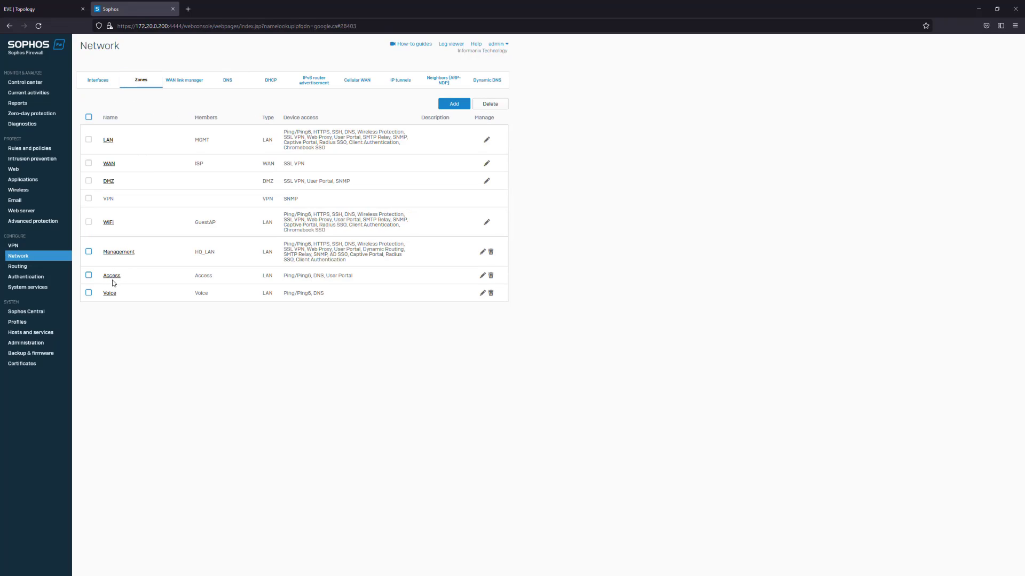
pyautogui.moveTo(282, 241); pyautogui.dragTo(283, 275)
pyautogui.click(373, 269)
pyautogui.moveTo(341, 292); pyautogui.dragTo(283, 296)
pyautogui.click(335, 297)
pyautogui.click(338, 296)
pyautogui.moveTo(372, 280); pyautogui.dragTo(284, 277)
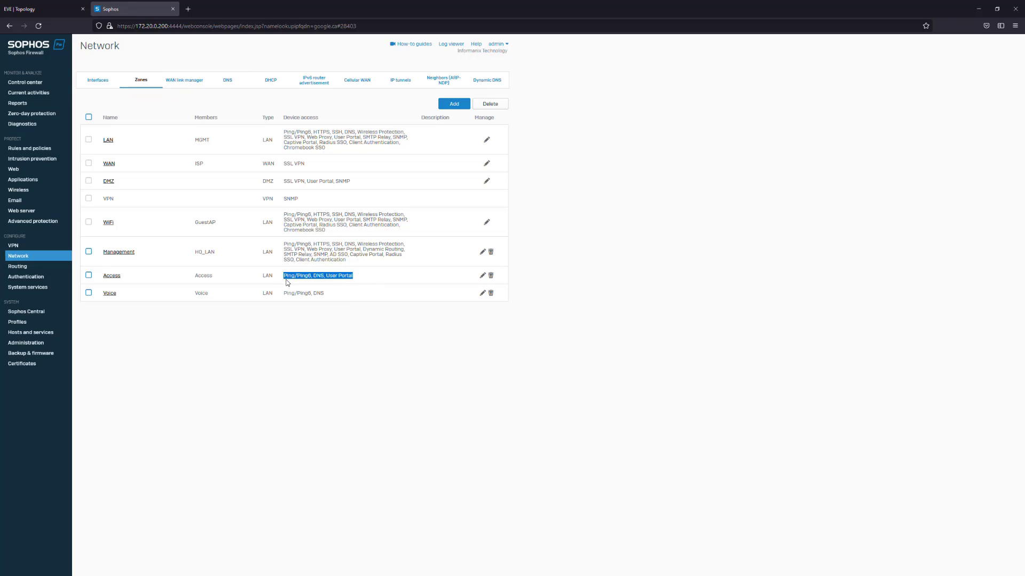
pyautogui.click(303, 295)
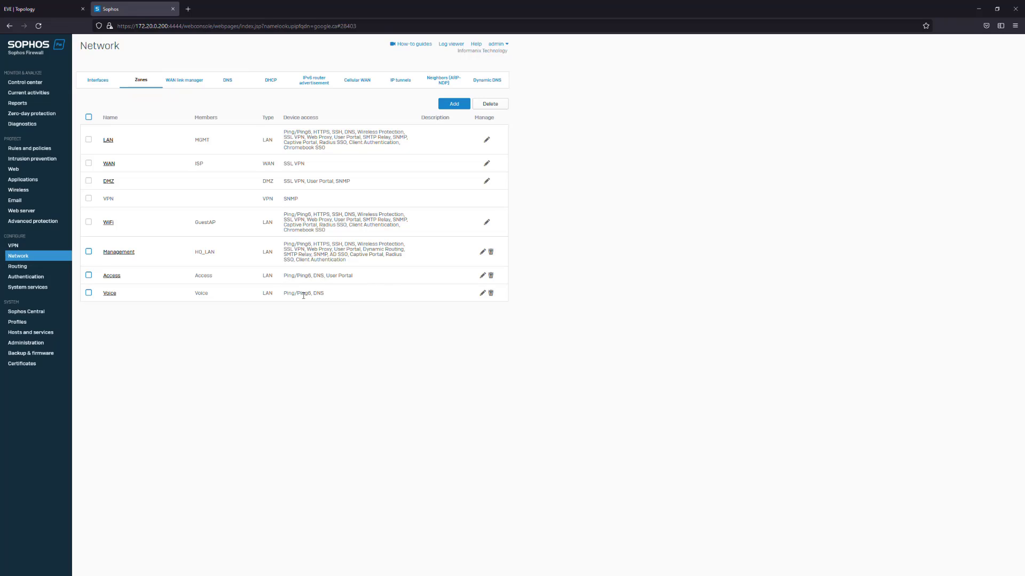
# Highlight User Portal, Client Authentication and the Management zone's full device-access service list
pyautogui.moveTo(359, 277); pyautogui.dragTo(284, 244)
pyautogui.click(355, 278)
pyautogui.click(354, 283)
pyautogui.click(380, 270)
pyautogui.moveTo(356, 263); pyautogui.dragTo(291, 243)
pyautogui.click(366, 264)
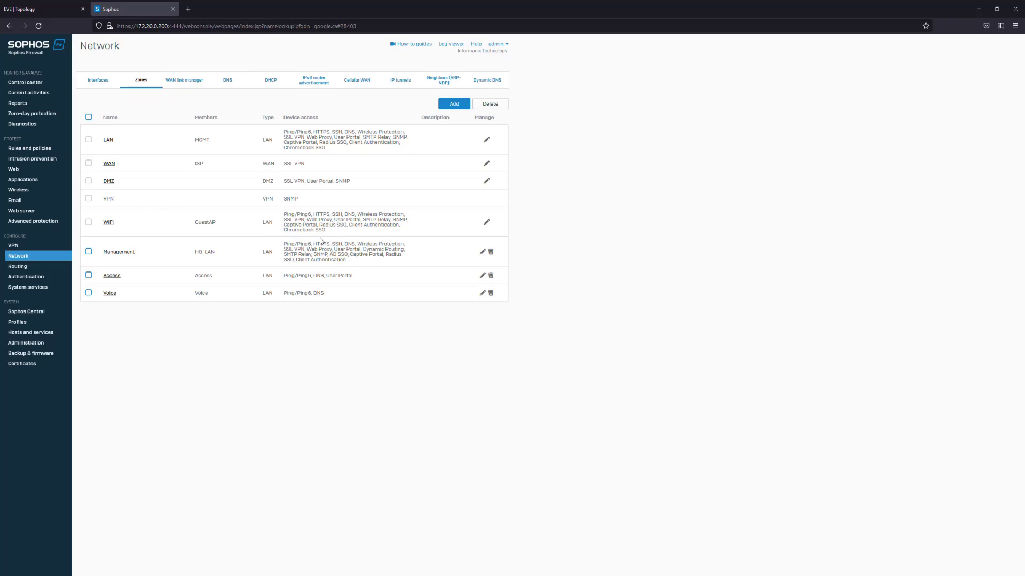
# Show the firewall rules and highlight the MGMT_TO_WAN, ACCESS_TO_WAN and VOICE_TO_WAN sources
pyautogui.click(46, 152)
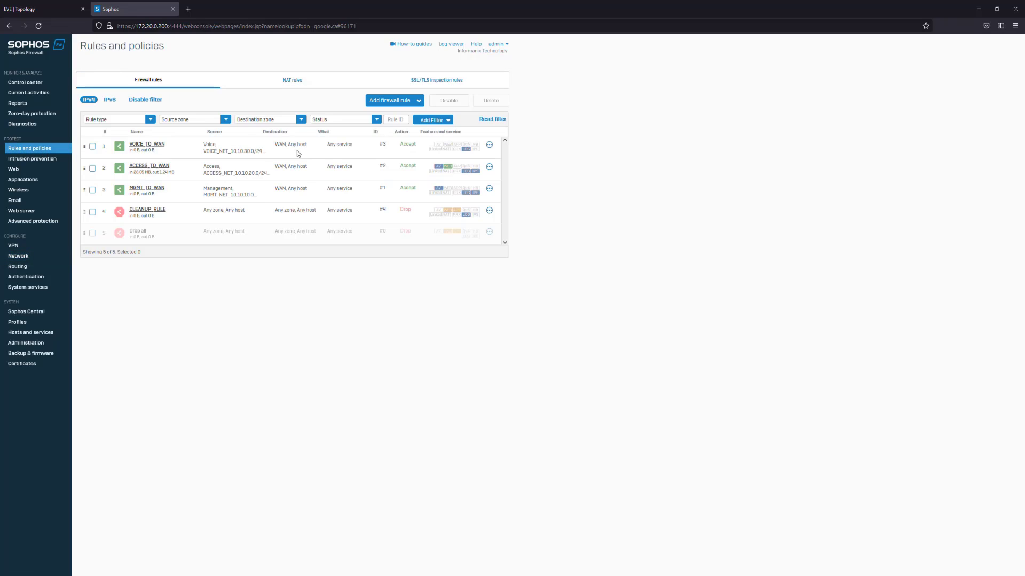
pyautogui.moveTo(189, 185); pyautogui.dragTo(255, 196)
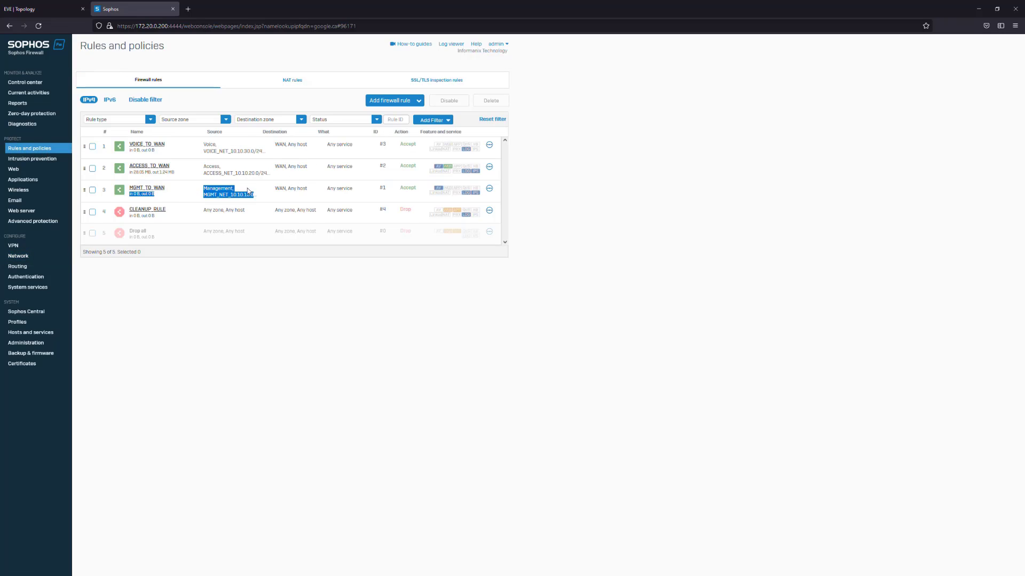
pyautogui.click(255, 195)
pyautogui.moveTo(193, 166); pyautogui.dragTo(264, 180)
pyautogui.click(262, 178)
pyautogui.moveTo(193, 143); pyautogui.dragTo(259, 158)
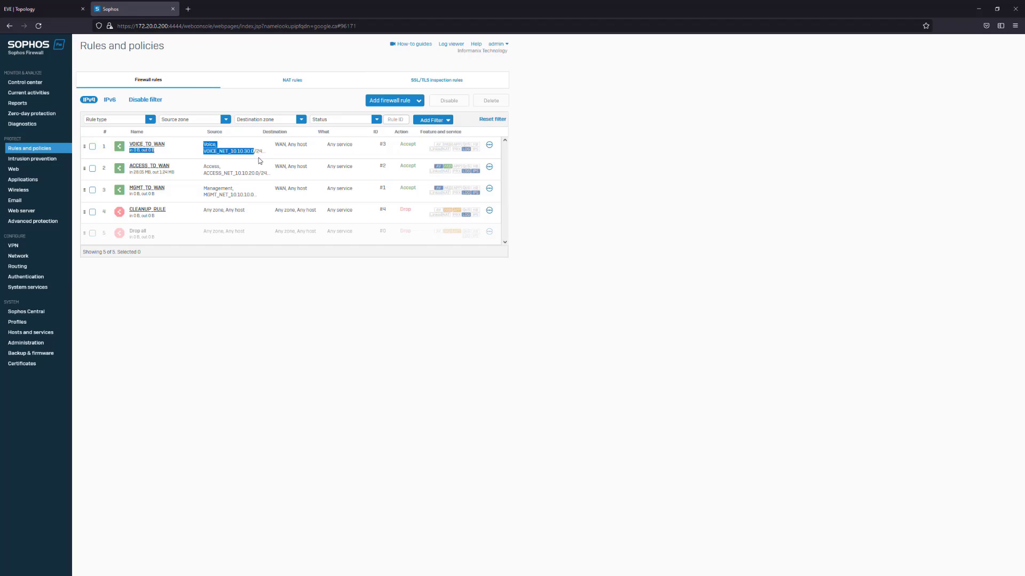
pyautogui.click(267, 156)
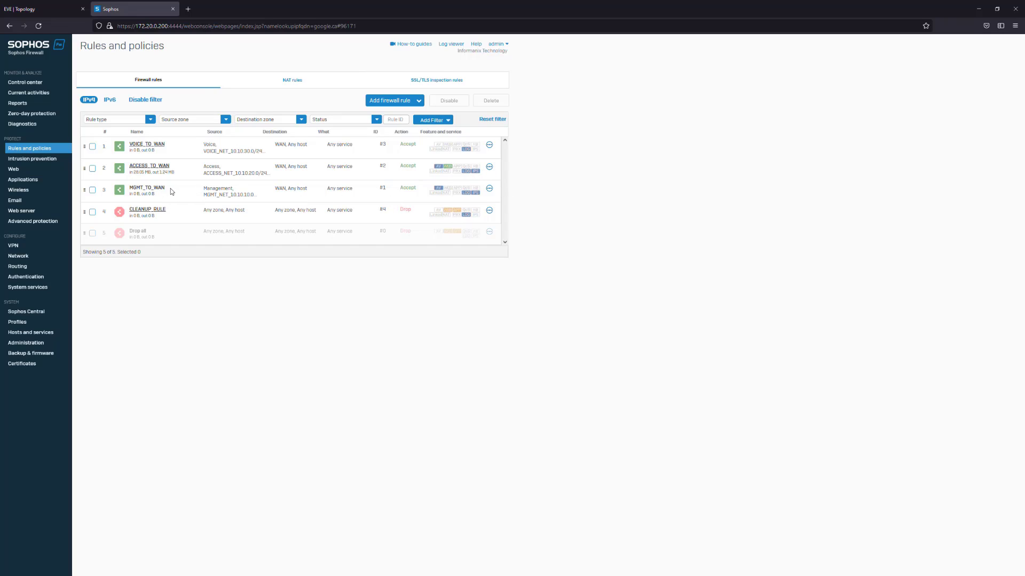
# Highlight the source networks of all three WAN rules again, then return to the EVE topology
pyautogui.moveTo(206, 188); pyautogui.dragTo(262, 197)
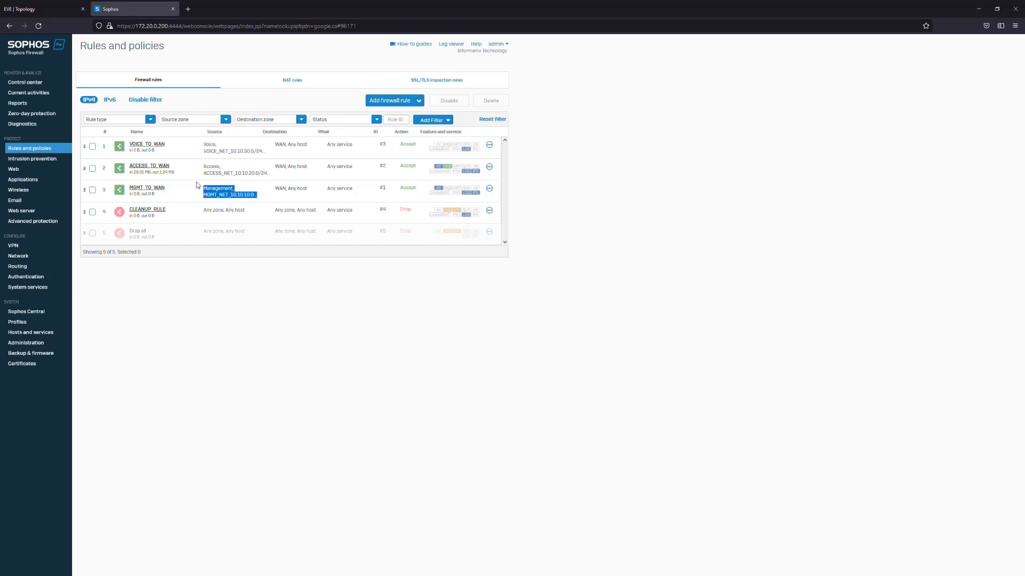
pyautogui.moveTo(204, 166); pyautogui.dragTo(270, 174)
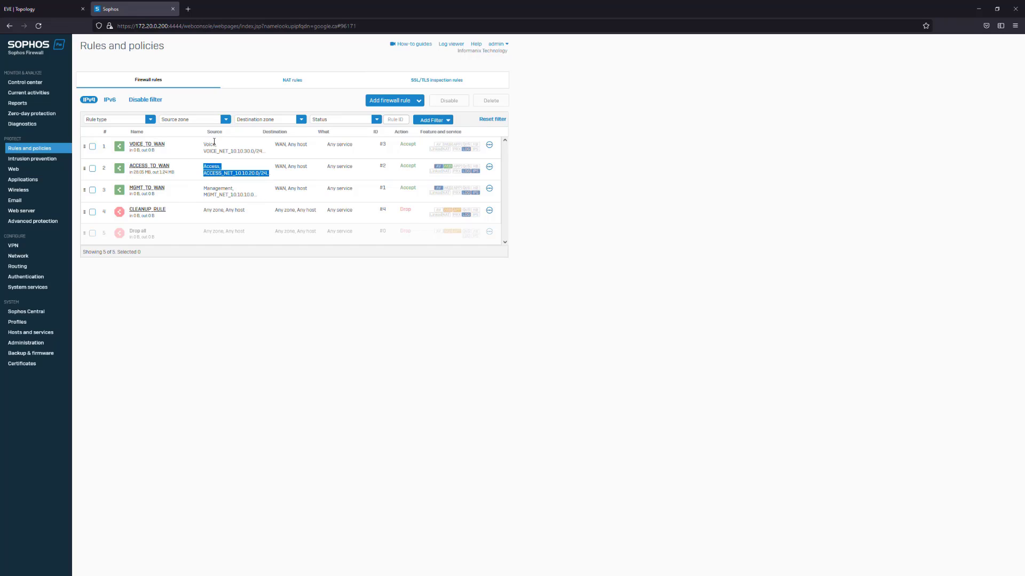
pyautogui.moveTo(204, 145); pyautogui.dragTo(283, 145)
pyautogui.click(252, 152)
pyautogui.click(34, 9)
# Show the AD-DHCP node's HTML5 console as a floating window over the lab topology
pyautogui.click(375, 300)
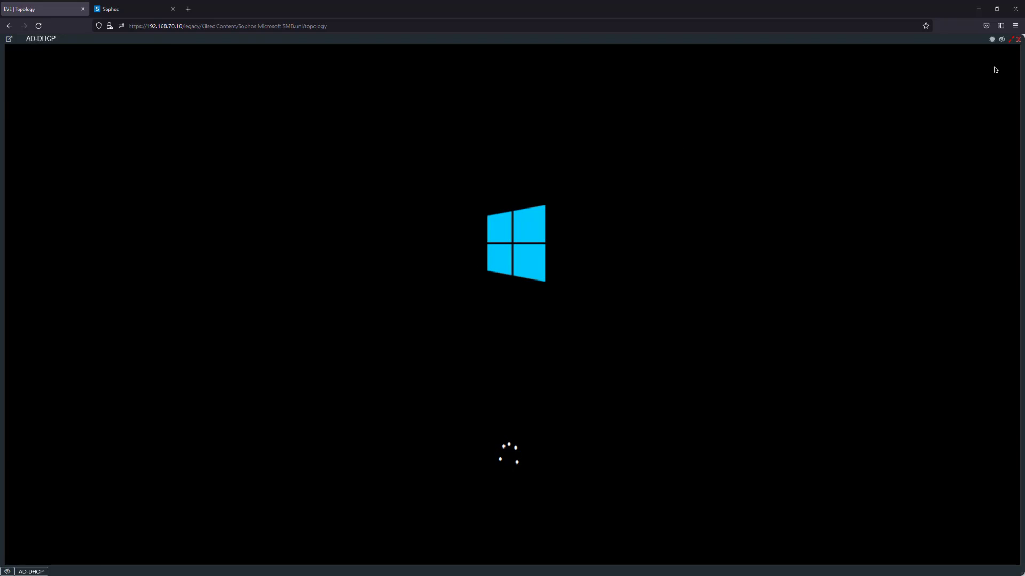
pyautogui.click(1012, 40)
pyautogui.moveTo(461, 106); pyautogui.dragTo(581, 99)
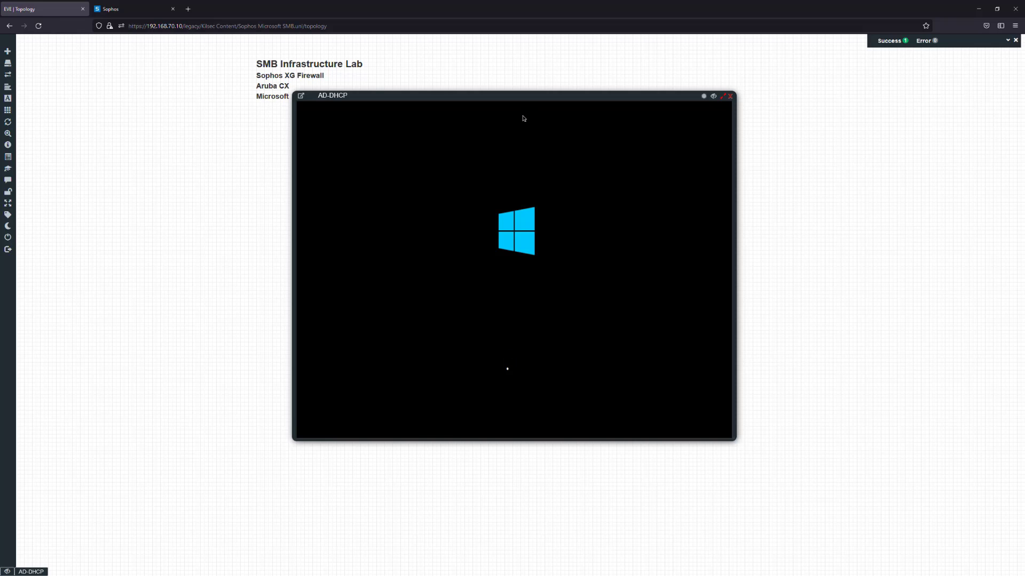
pyautogui.moveTo(520, 101)
pyautogui.mouseDown()
pyautogui.moveTo(554, 108)
pyautogui.moveTo(523, 96)
pyautogui.mouseUp()
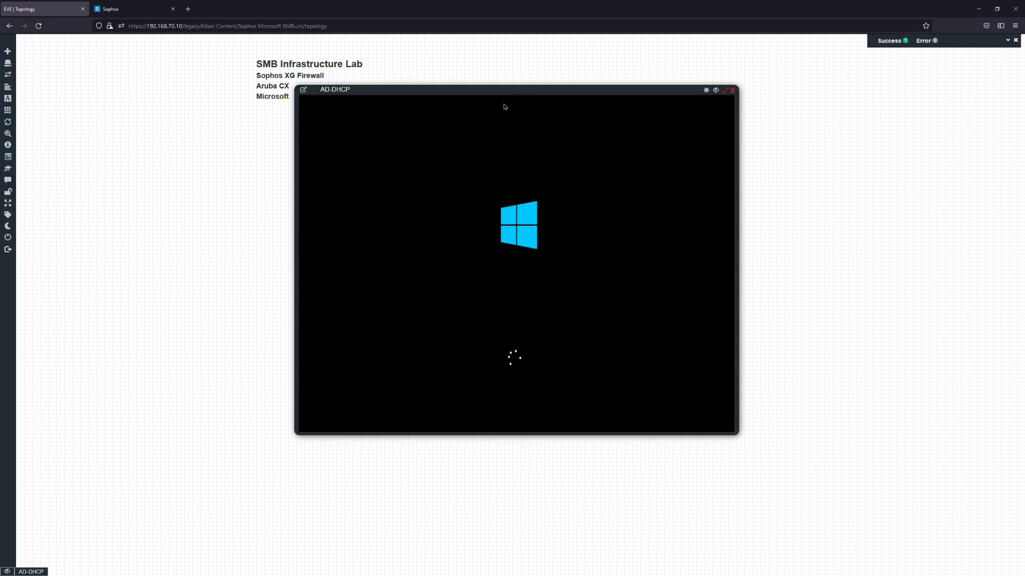
pyautogui.moveTo(383, 116)
pyautogui.mouseDown()
pyautogui.moveTo(309, 127)
pyautogui.moveTo(411, 117)
pyautogui.moveTo(371, 126)
pyautogui.mouseUp()
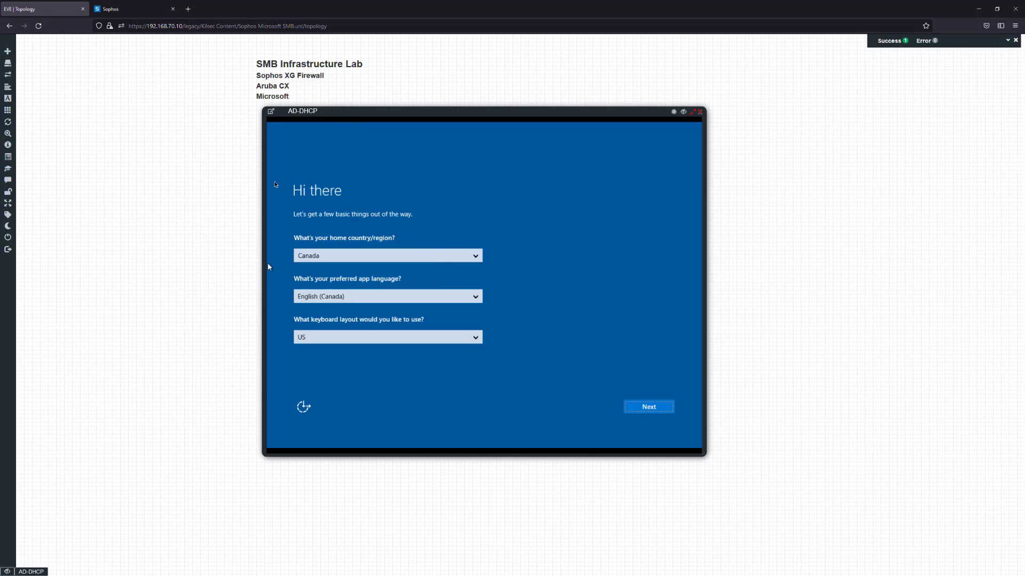
# Keep region Canada, English (Canada) and US keyboard, and accept the Windows Server licence terms
pyautogui.click(649, 406)
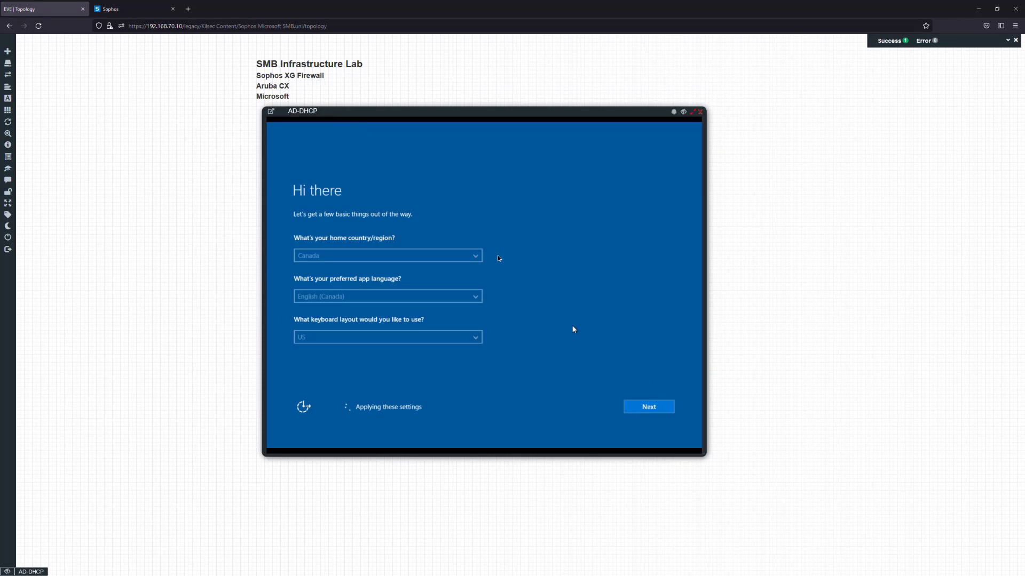
pyautogui.moveTo(482, 121); pyautogui.dragTo(447, 118)
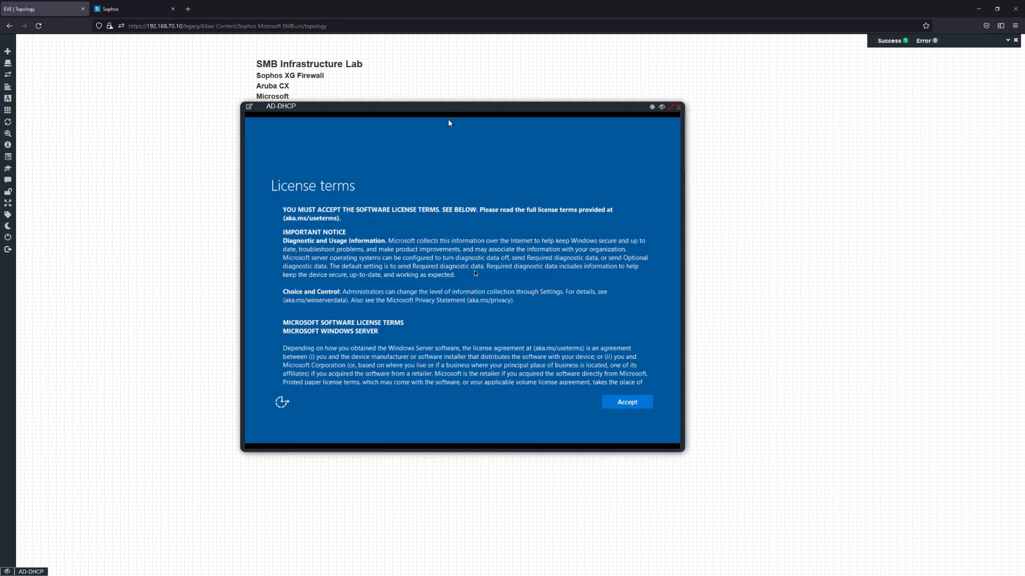
pyautogui.click(630, 404)
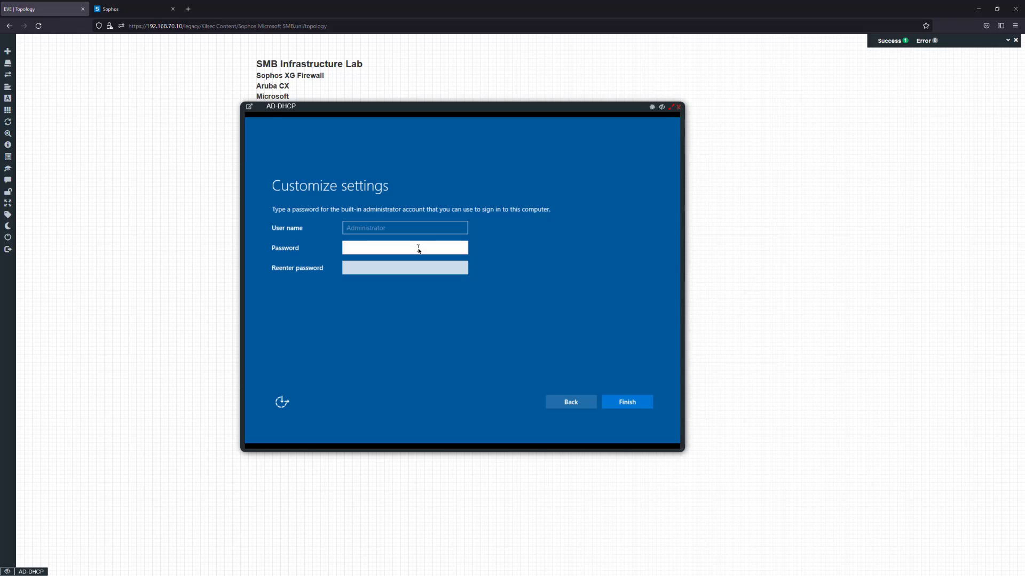
pyautogui.moveTo(427, 103); pyautogui.dragTo(487, 103)
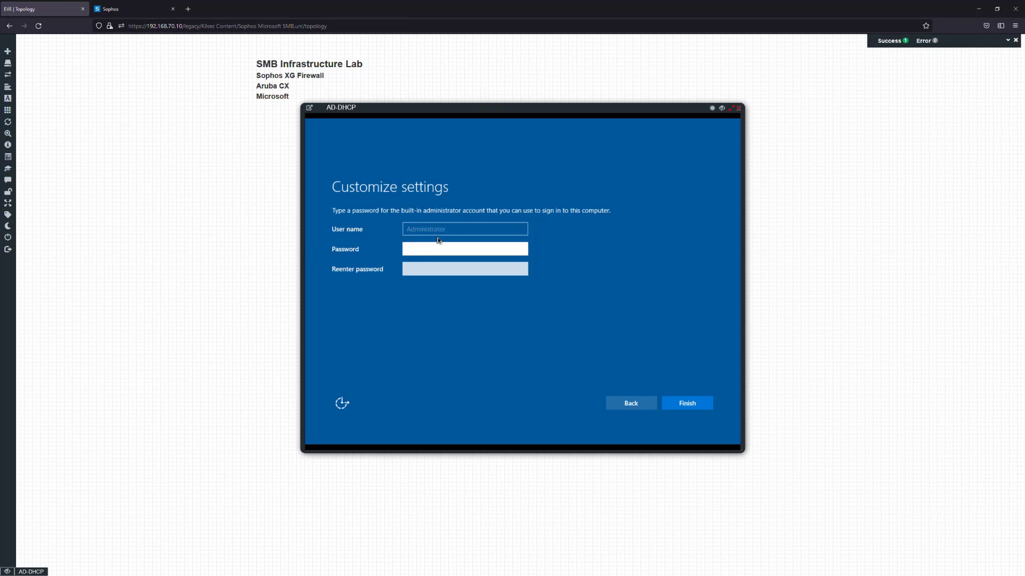
# Enter and confirm the Administrator password, then finish setup so the server restarts
pyautogui.write('Pa••••••')
pyautogui.press('Tab')
pyautogui.write('••••••')
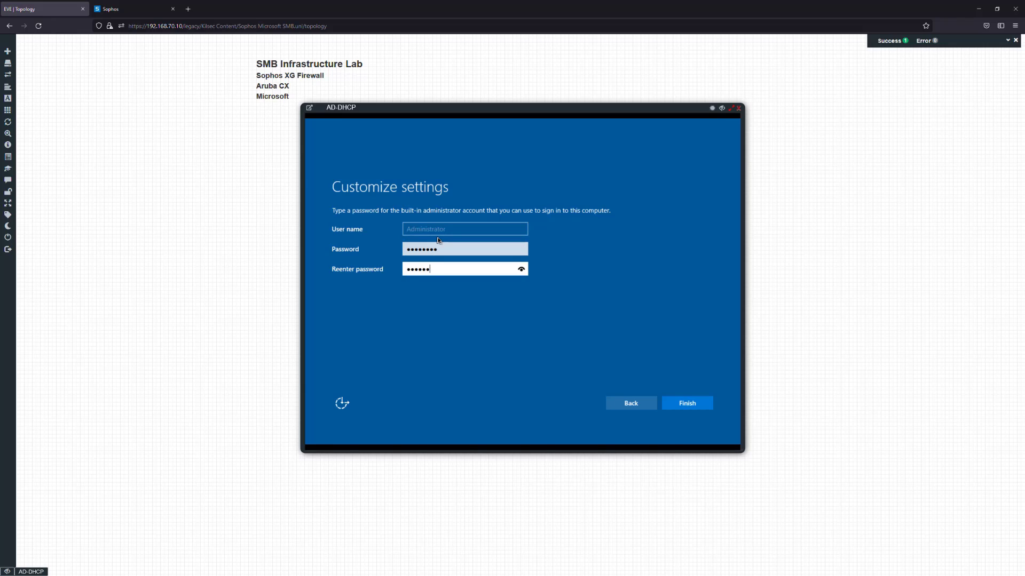
pyautogui.click(689, 408)
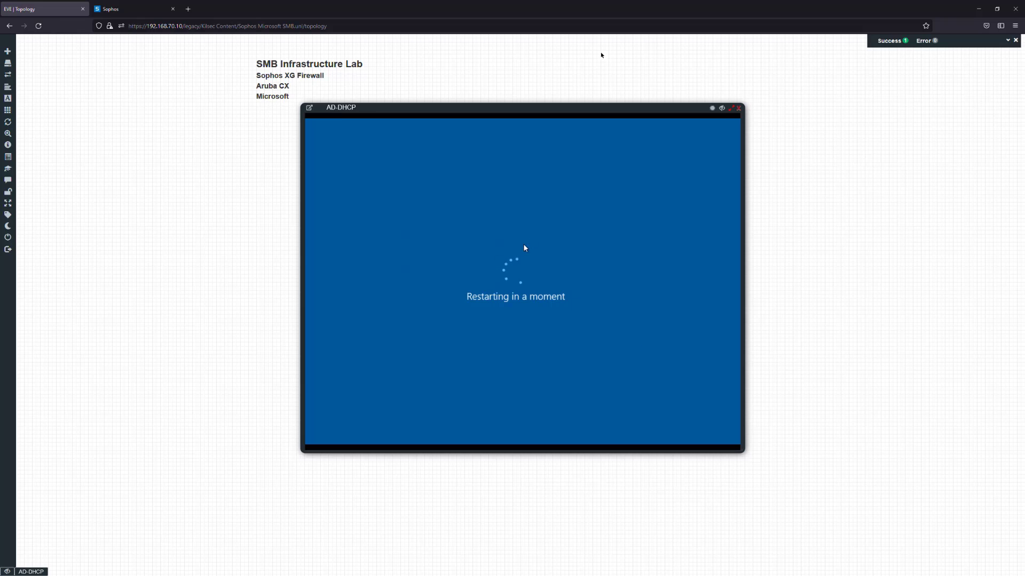
# After the reboot, close and reopen the AD-DHCP console to reach the Administrator sign-in screen
pyautogui.moveTo(505, 114); pyautogui.dragTo(457, 110)
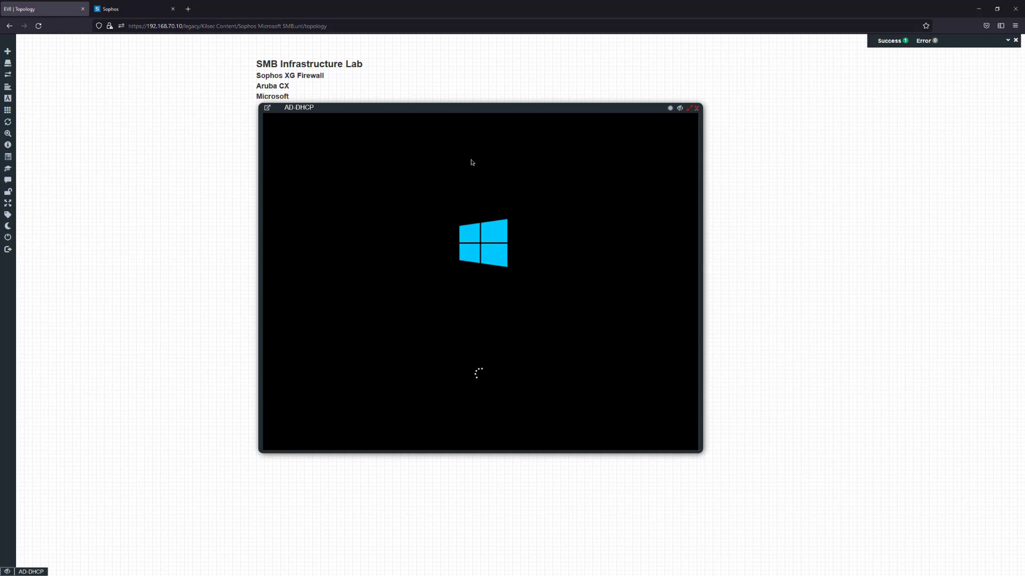
pyautogui.moveTo(455, 114); pyautogui.dragTo(498, 109)
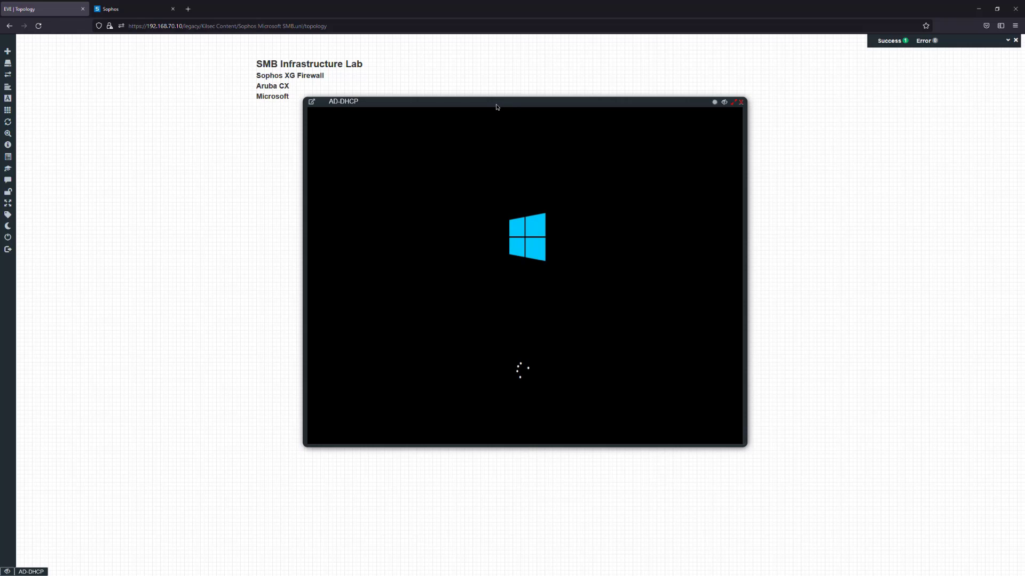
pyautogui.moveTo(495, 107); pyautogui.dragTo(602, 92)
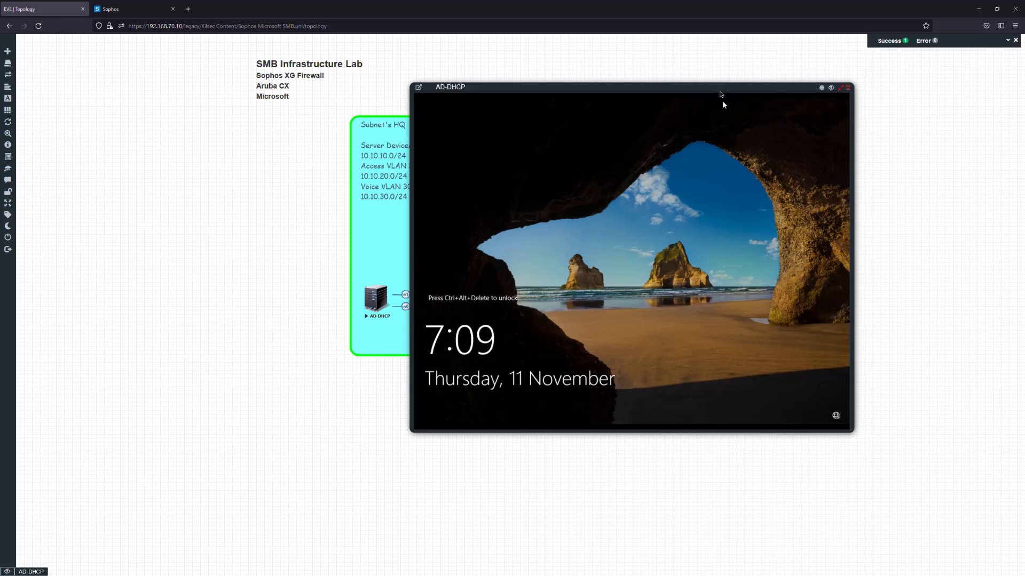
pyautogui.moveTo(722, 88); pyautogui.dragTo(514, 101)
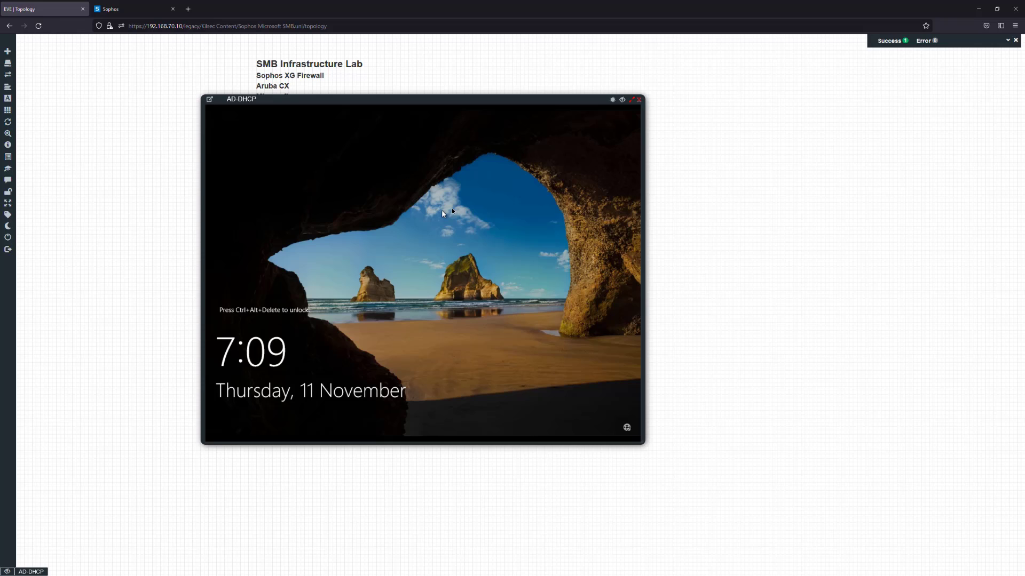
pyautogui.click(639, 100)
pyautogui.click(366, 297)
pyautogui.hotkey('ctrl', 'alt', 'Delete')
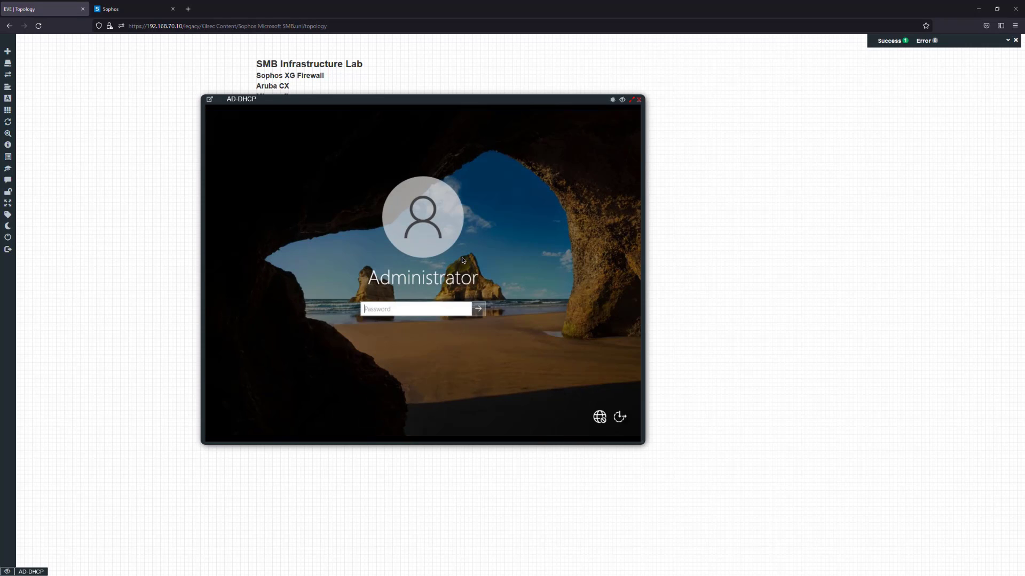
pyautogui.write('Test123')
pyautogui.press('Return')
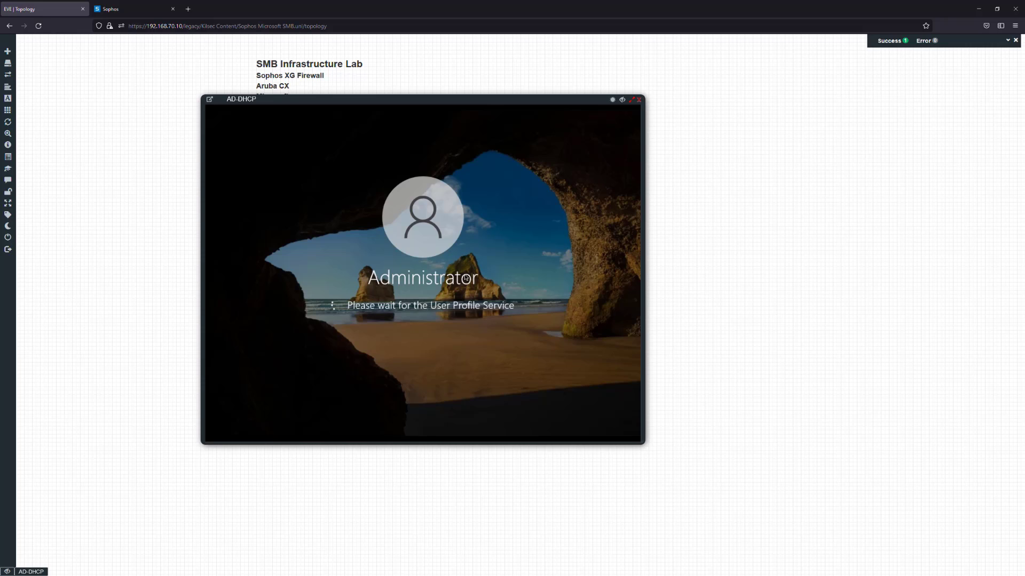
pyautogui.moveTo(643, 448); pyautogui.dragTo(803, 502)
pyautogui.moveTo(528, 100); pyautogui.dragTo(535, 86)
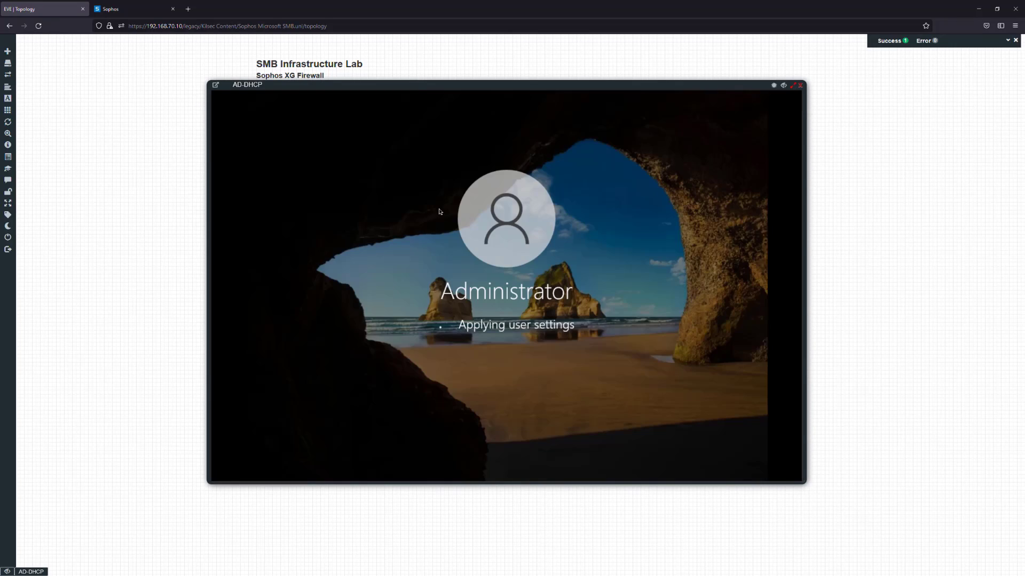
pyautogui.moveTo(470, 88); pyautogui.dragTo(429, 101)
pyautogui.click(744, 95)
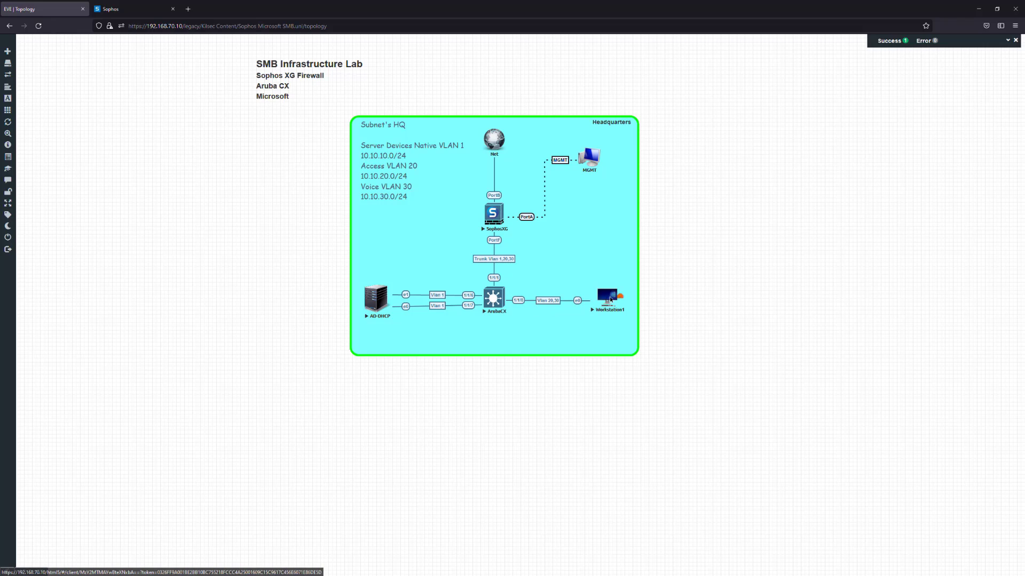
# Reopen the AD-DHCP console and bring its window forward, showing the Server Manager Dashboard
pyautogui.click(614, 312)
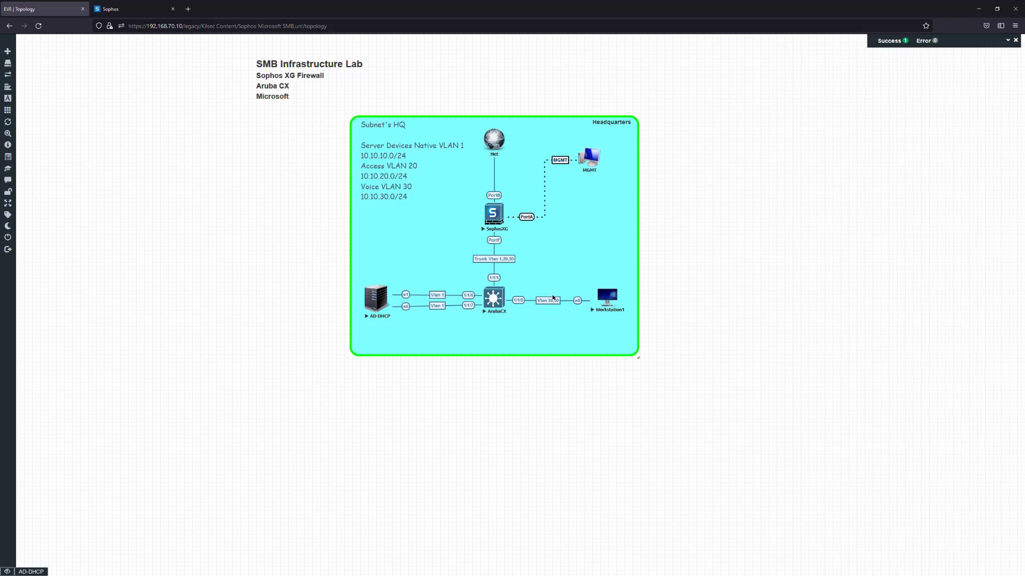
pyautogui.click(20, 573)
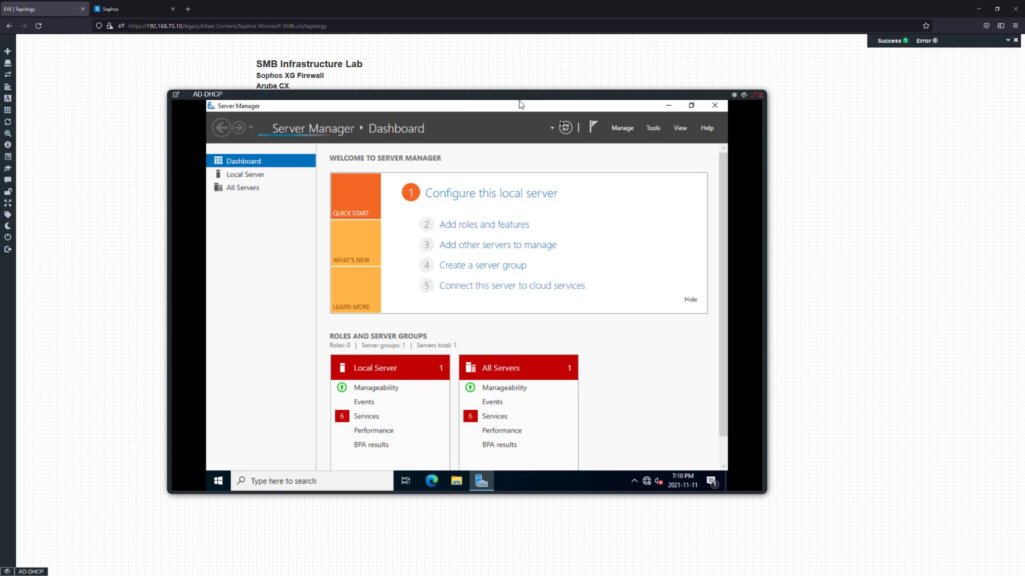
# Move the console aside, then launch and cancel the Add Roles and Features wizard from Manage
pyautogui.moveTo(673, 95); pyautogui.dragTo(584, 88)
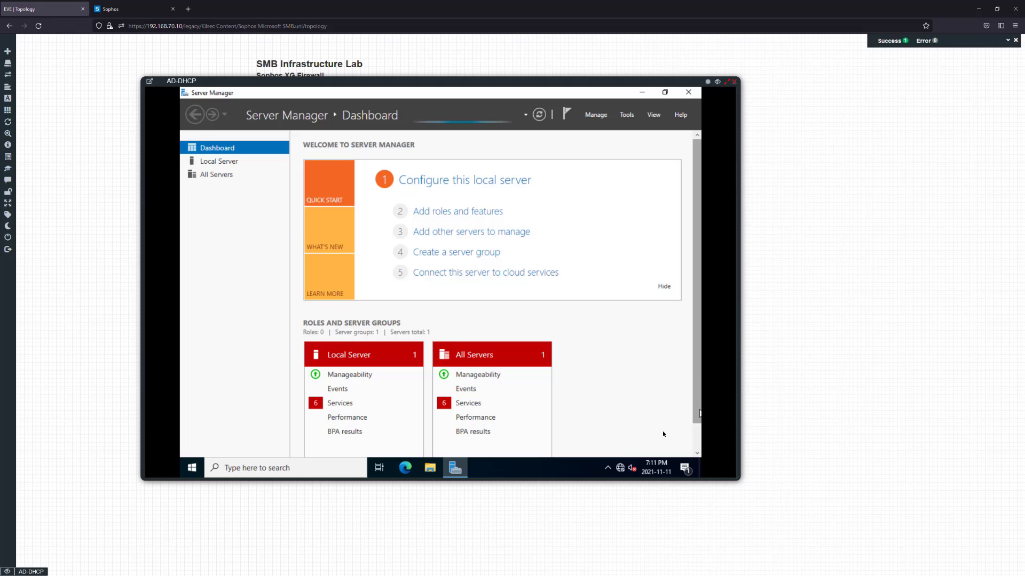
pyautogui.click(608, 468)
pyautogui.click(608, 470)
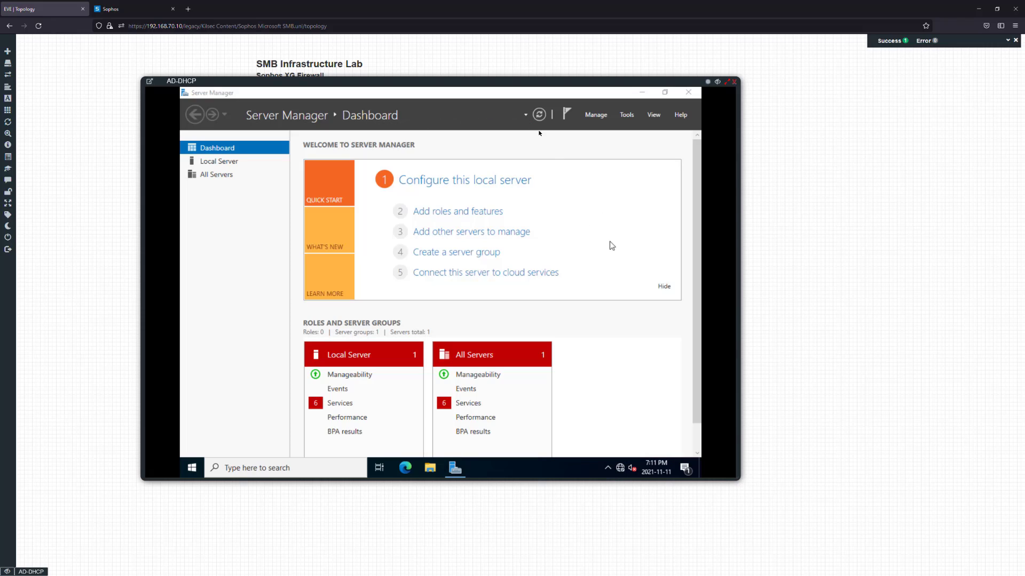
pyautogui.click(594, 113)
pyautogui.click(605, 128)
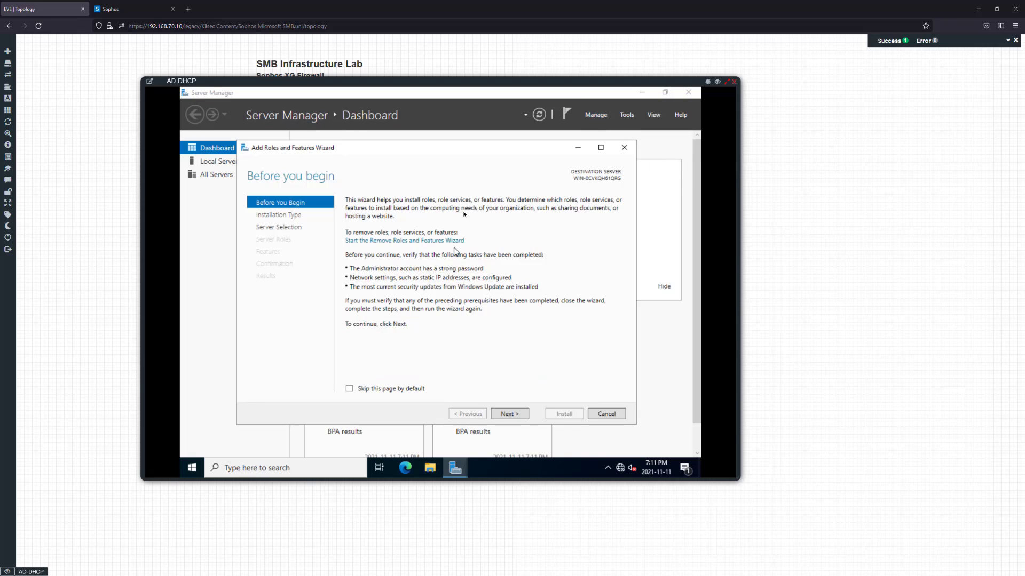
pyautogui.click(605, 414)
# Apply custom visual effects with thumbnails and smooth-scroll list boxes enabled
pyautogui.click(220, 162)
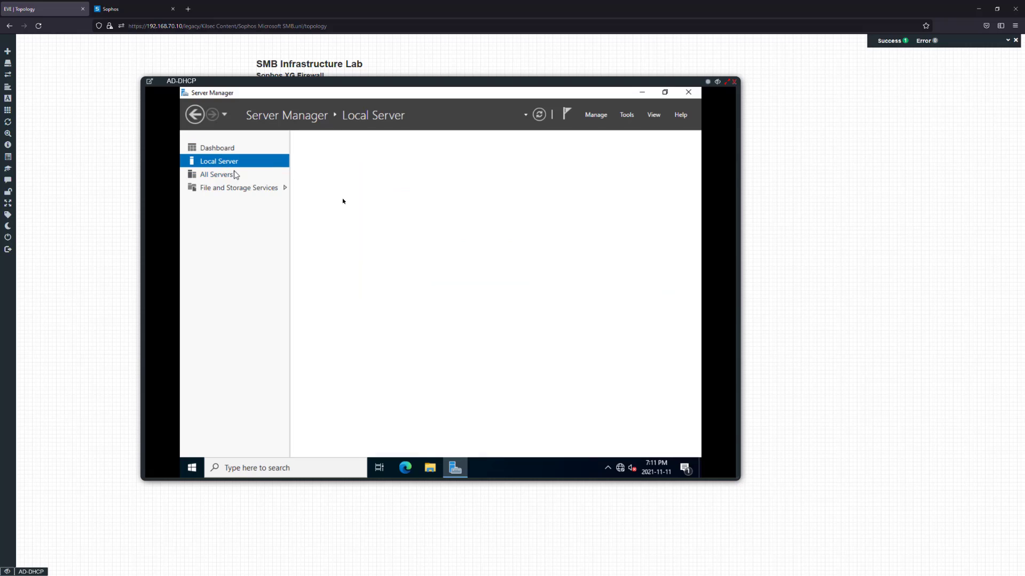
pyautogui.click(296, 476)
pyautogui.write('ad')
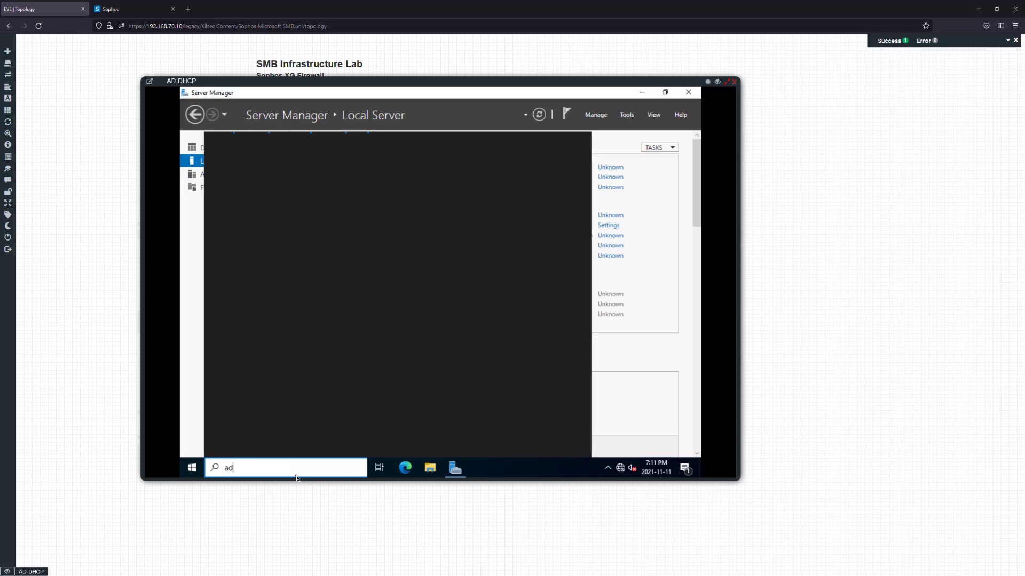
pyautogui.write('just appe')
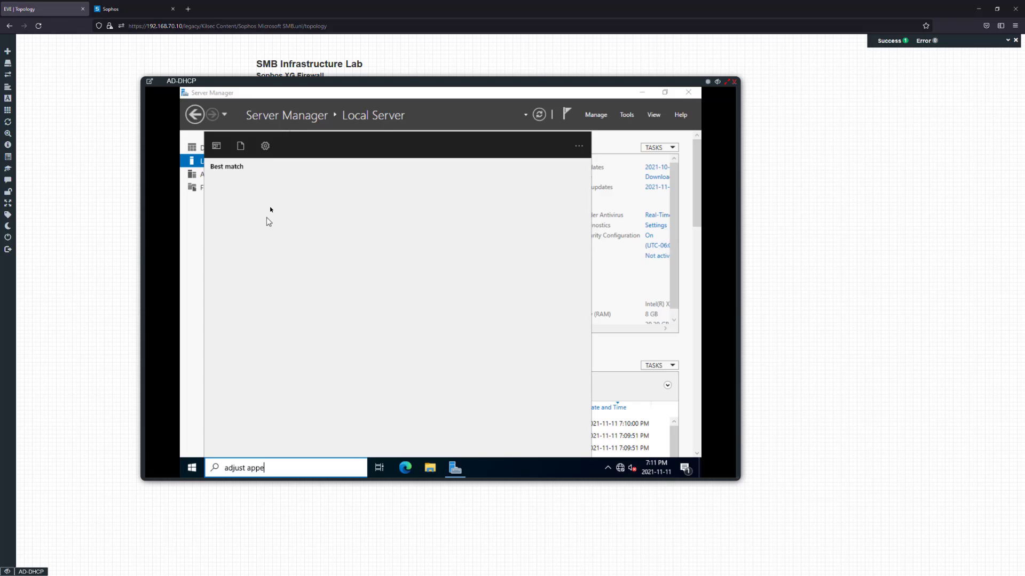
pyautogui.write('a')
pyautogui.click(275, 191)
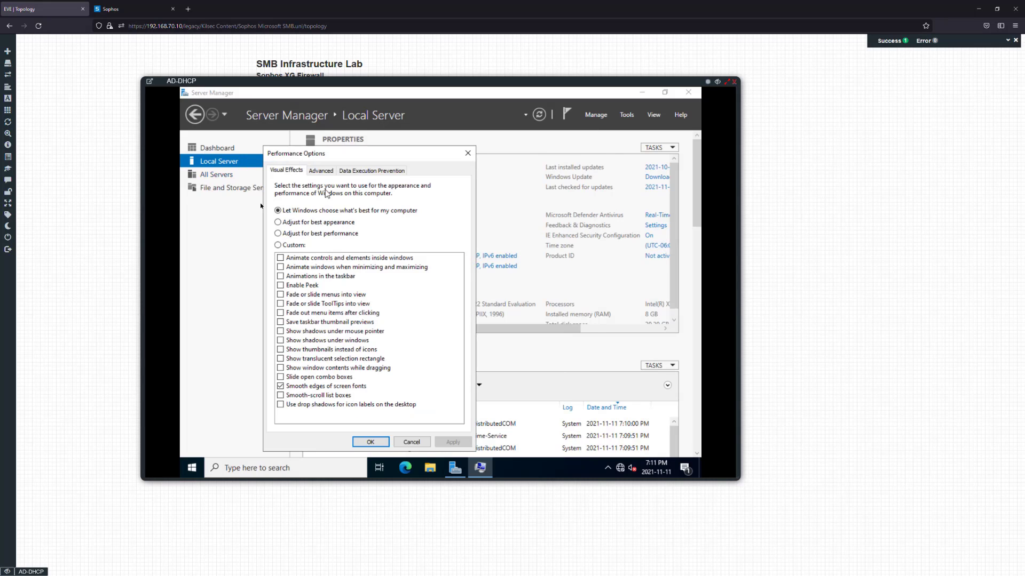
pyautogui.click(293, 233)
pyautogui.click(319, 396)
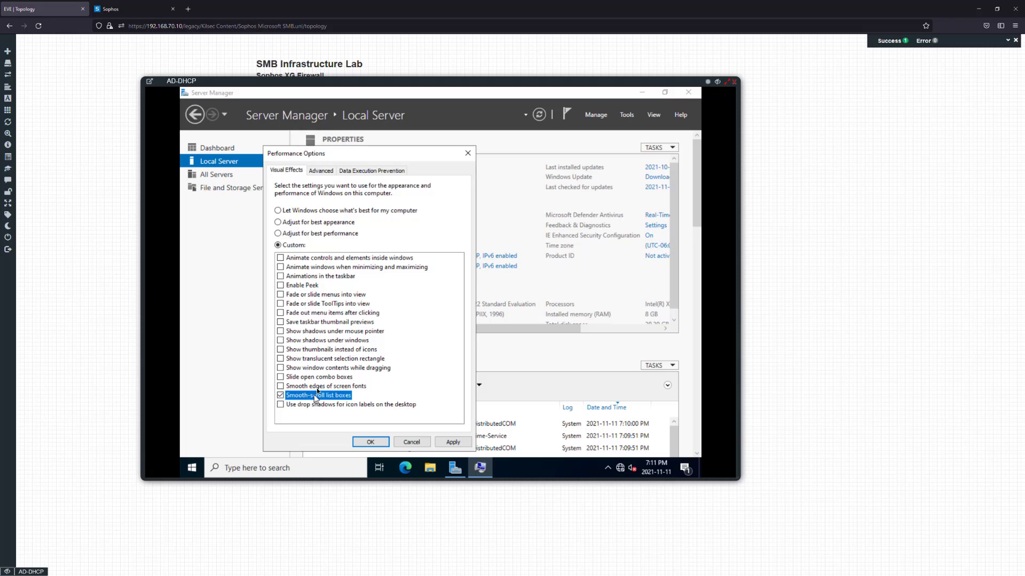
pyautogui.click(321, 386)
pyautogui.click(323, 350)
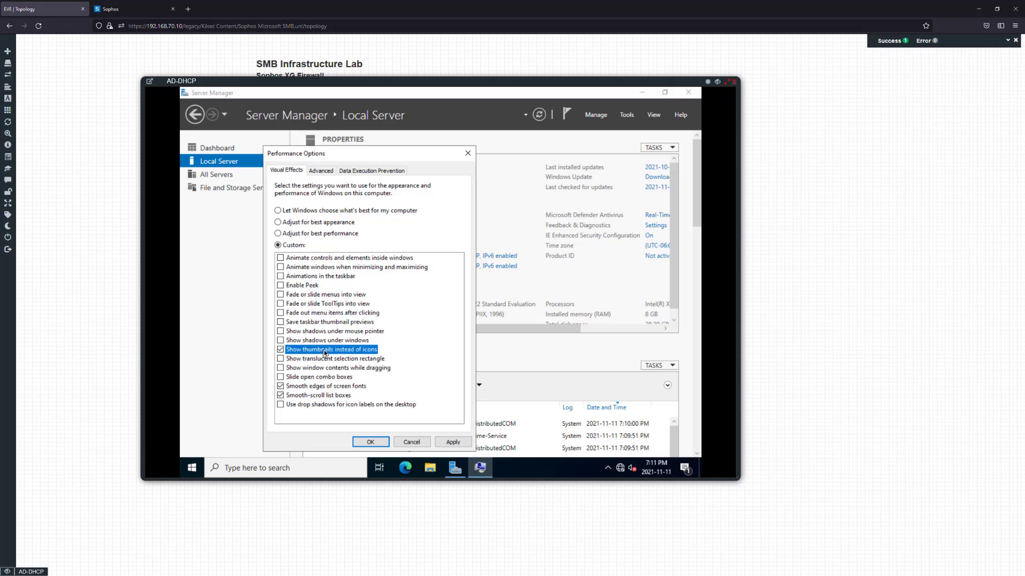
pyautogui.click(451, 442)
pyautogui.click(371, 443)
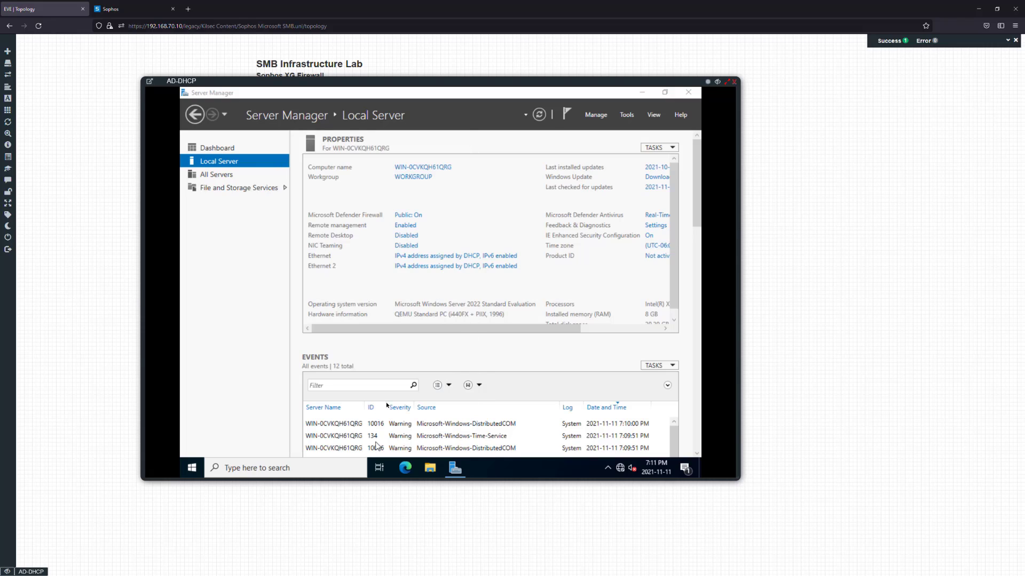
# Search 'power plan' and confirm High performance is the active power plan
pyautogui.click(315, 469)
pyautogui.write('powerd')
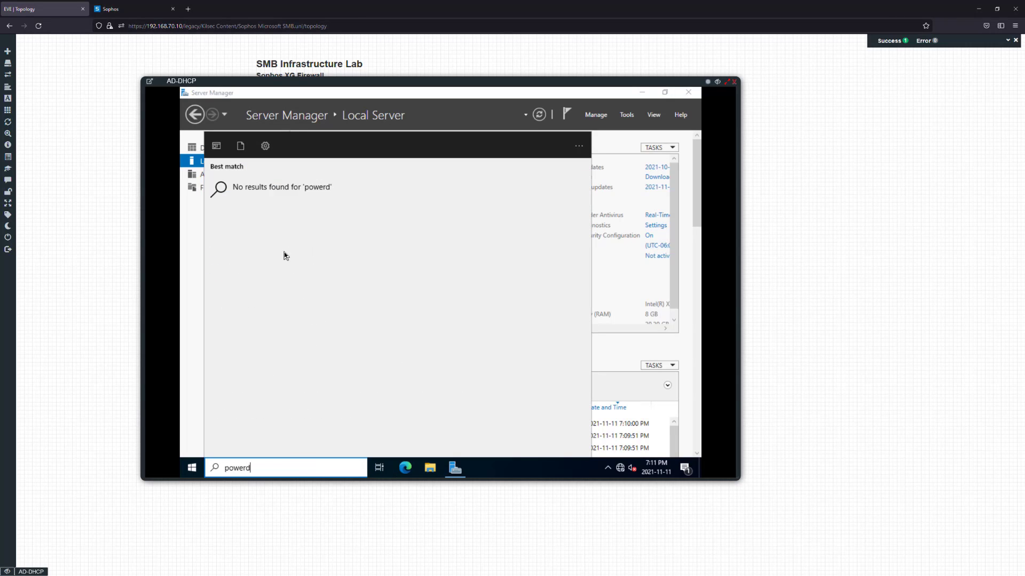
pyautogui.press('BackSpace')
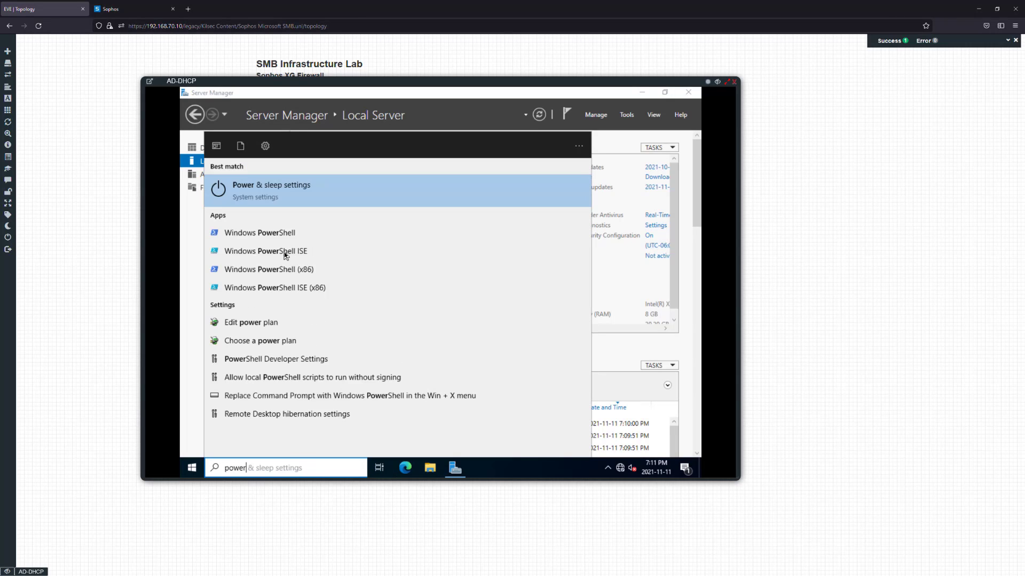
pyautogui.write('pla')
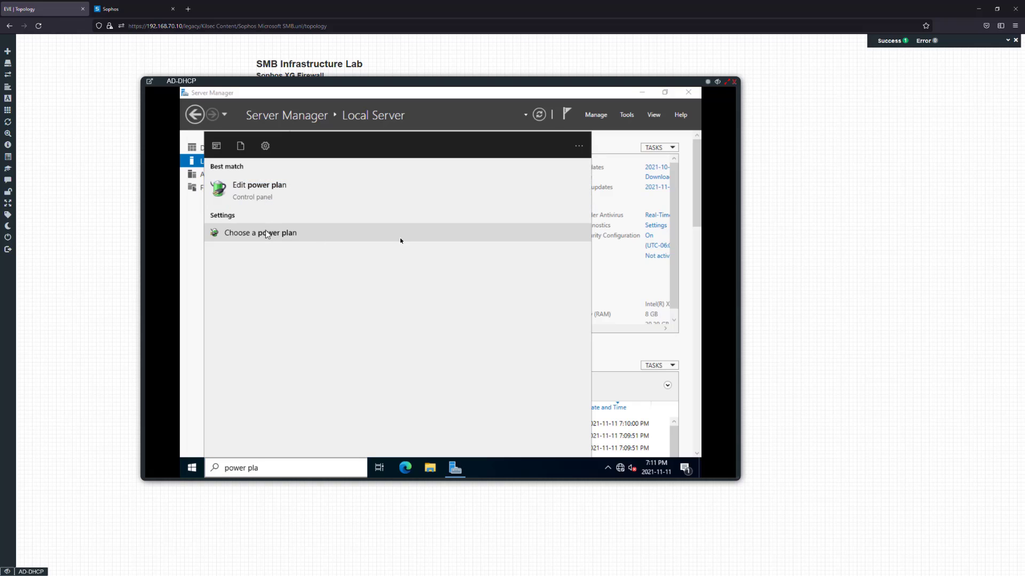
pyautogui.click(306, 231)
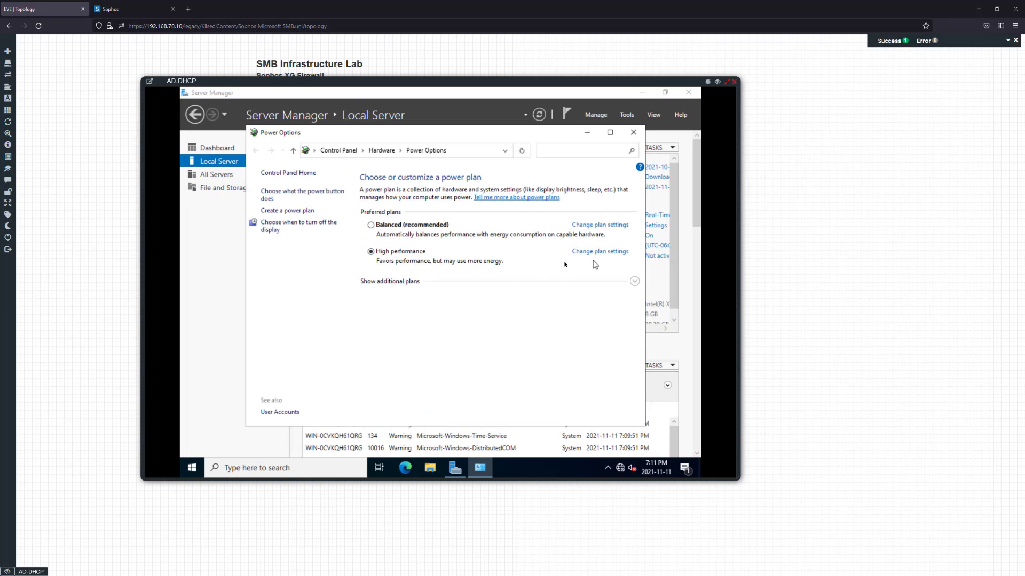
pyautogui.click(633, 132)
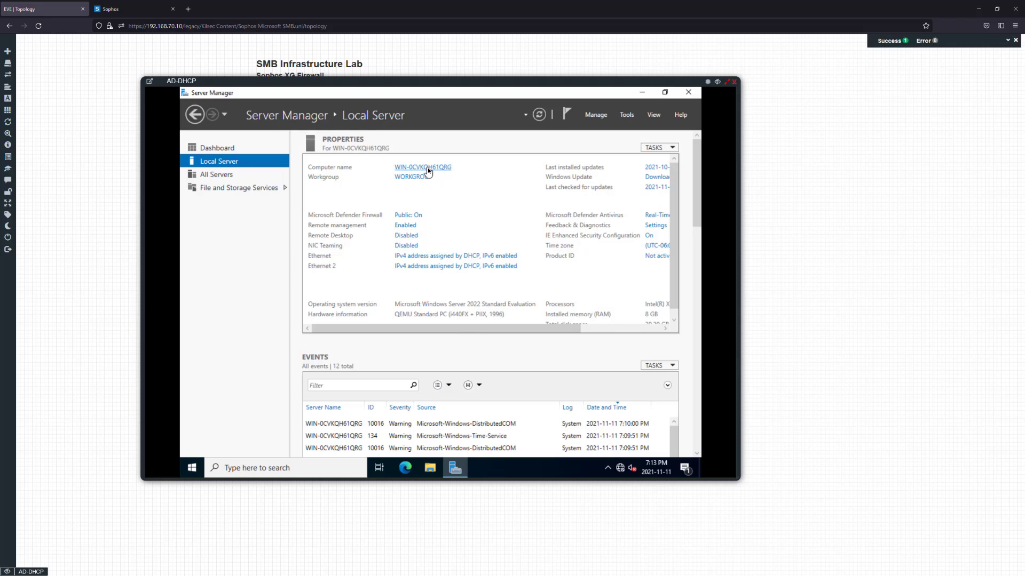
# Change the computer name to HQ-AD and postpone the required restart with Restart Later
pyautogui.click(427, 167)
pyautogui.write('A')
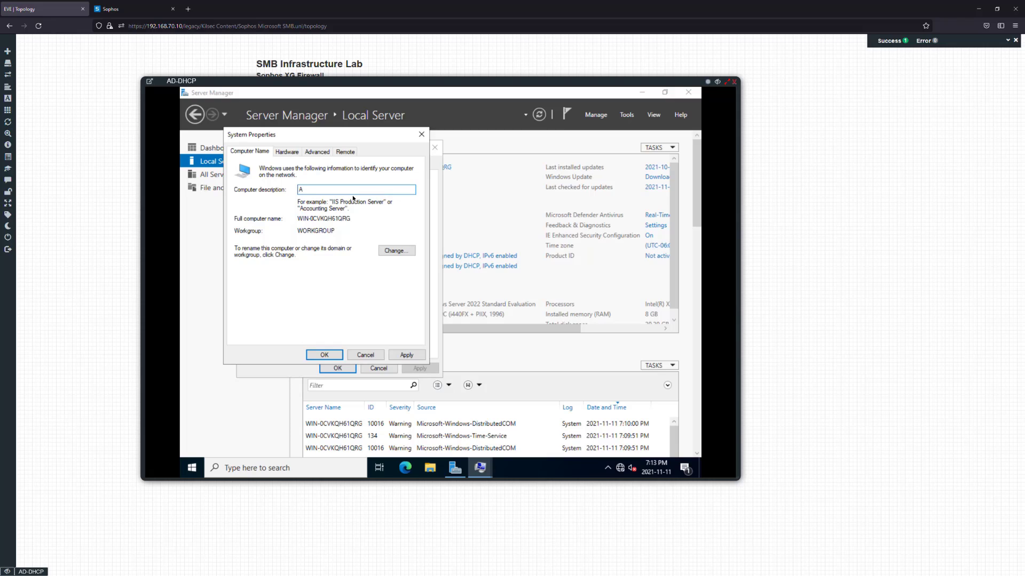
pyautogui.click(397, 251)
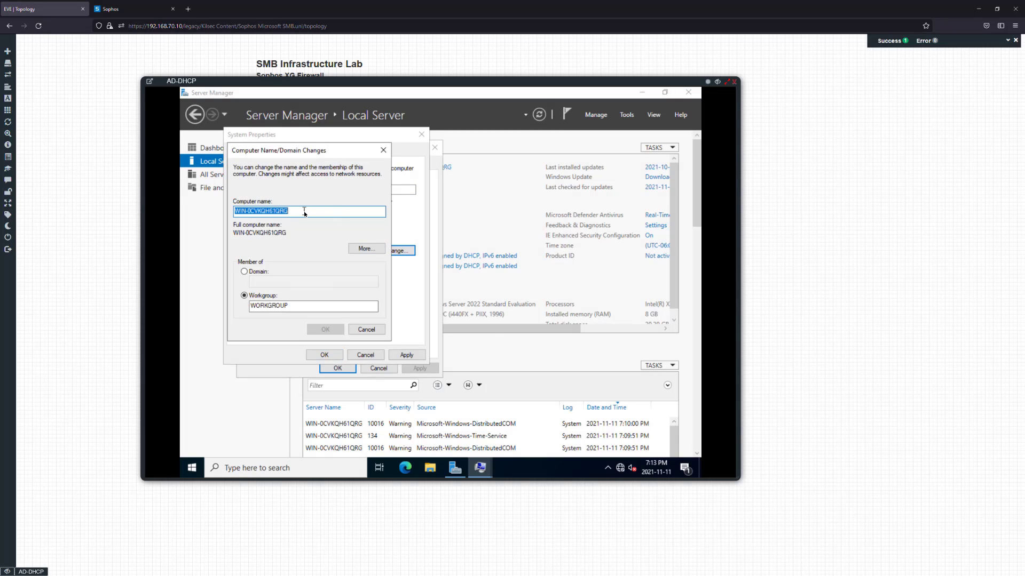
pyautogui.write('A')
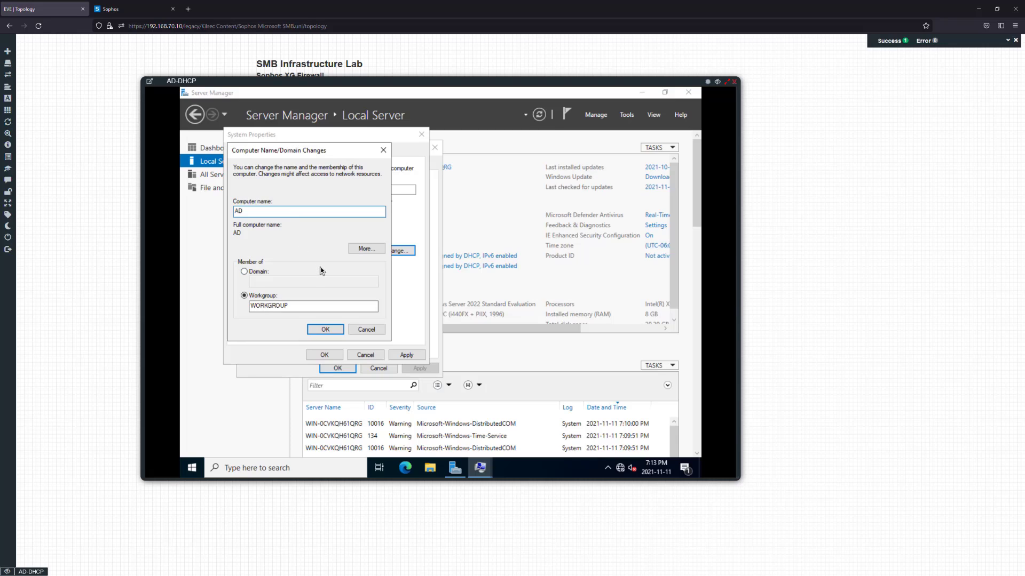
pyautogui.press('BackSpace')
pyautogui.write('HQ-')
pyautogui.click(322, 327)
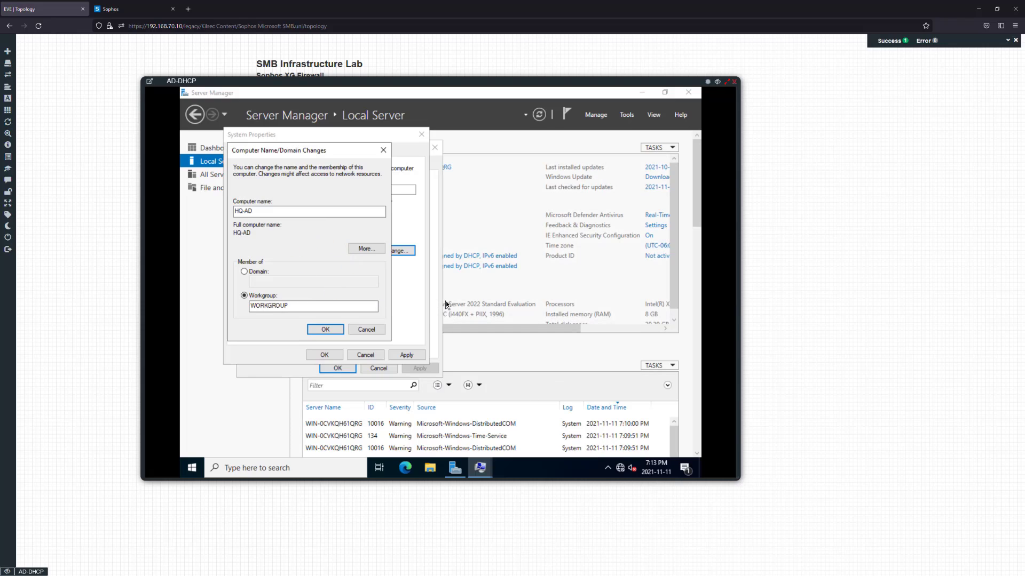
pyautogui.click(502, 293)
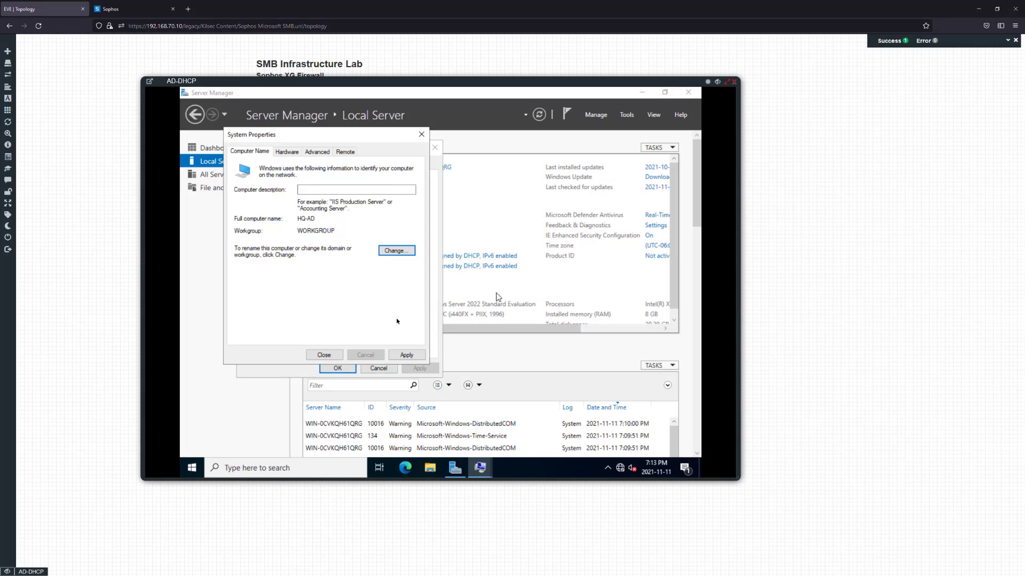
pyautogui.click(342, 360)
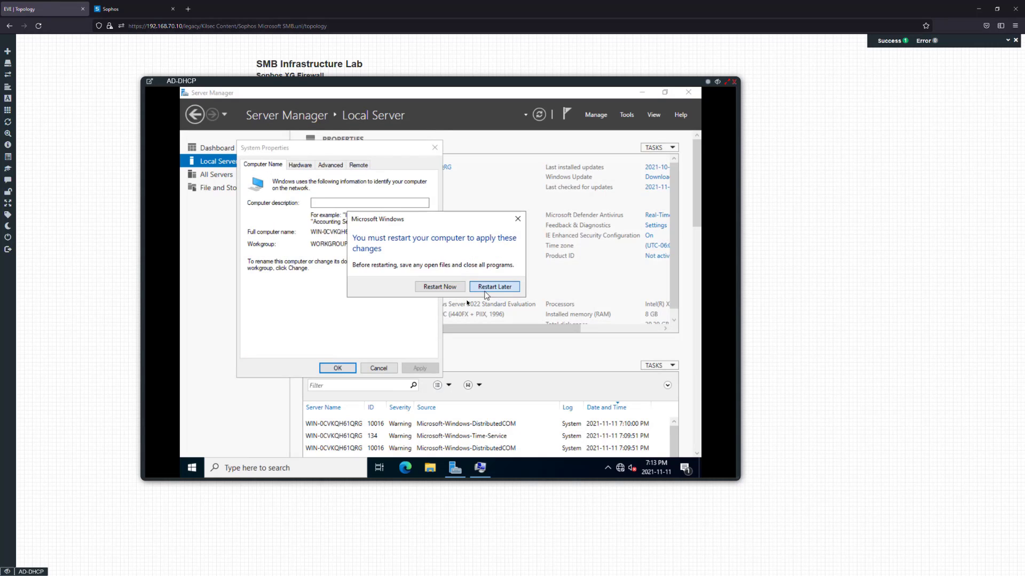
pyautogui.click(496, 290)
pyautogui.click(336, 368)
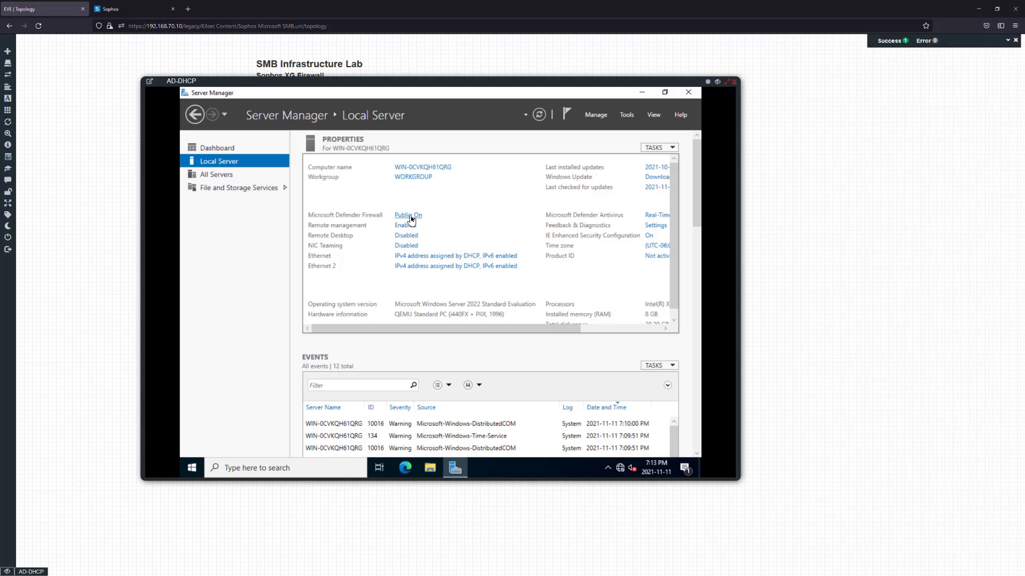
# Check the server's network adapters, then bring up the NIC Teaming configuration
pyautogui.click(412, 258)
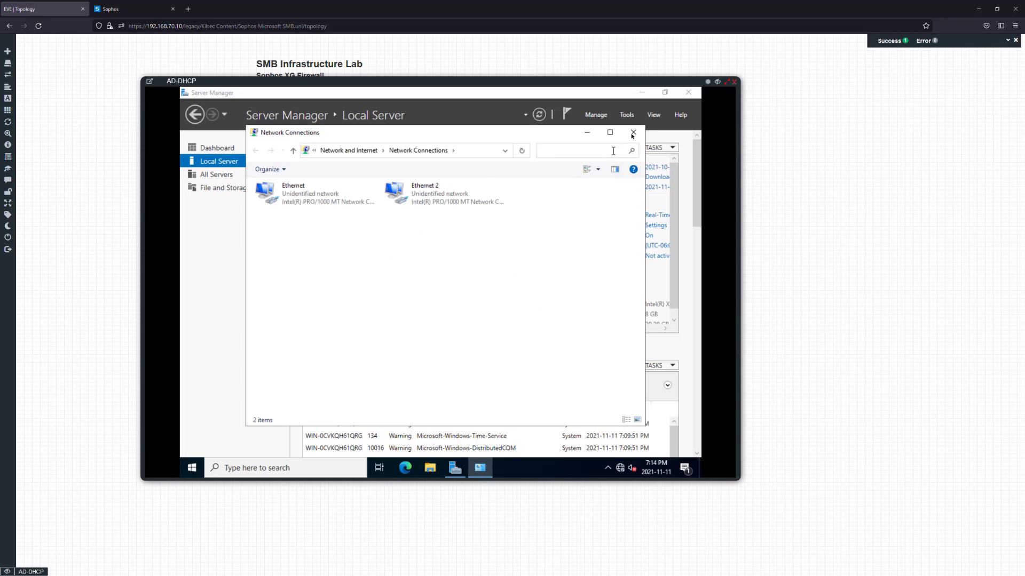
pyautogui.click(633, 134)
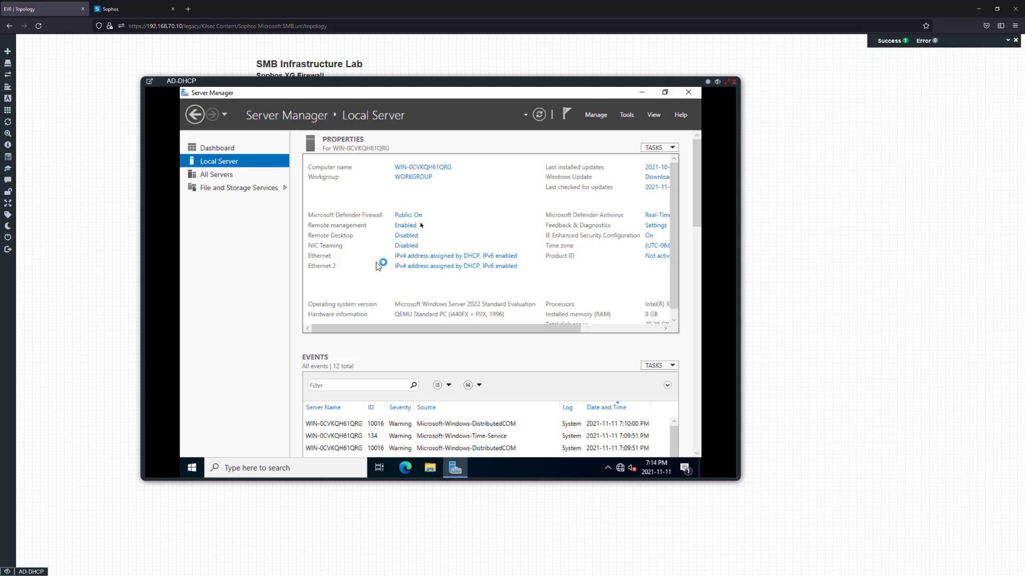
pyautogui.click(415, 238)
pyautogui.click(406, 245)
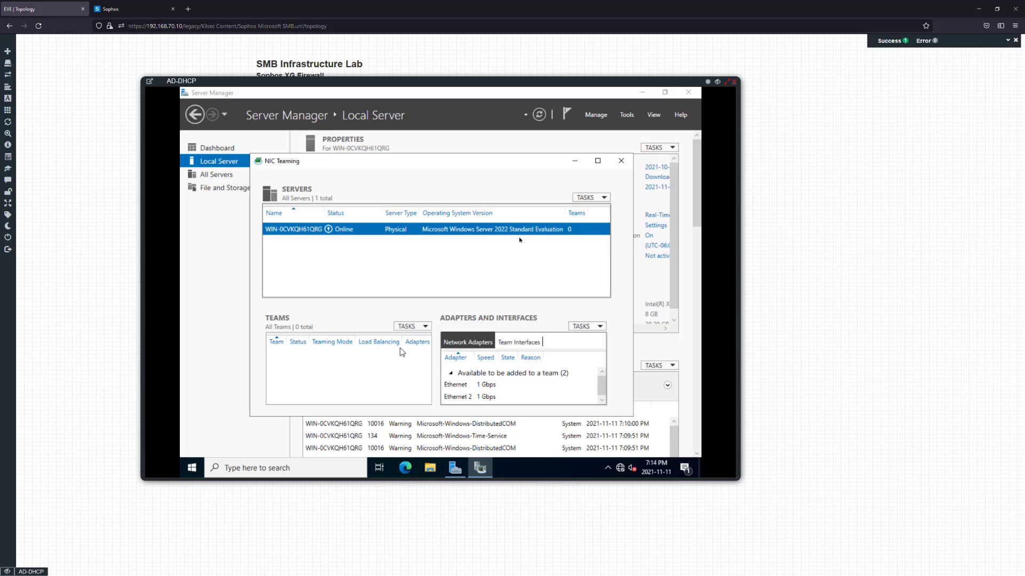
# Create NIC team HQ-AD-TEAM from Ethernet and Ethernet 2 and select it
pyautogui.click(419, 328)
pyautogui.click(427, 338)
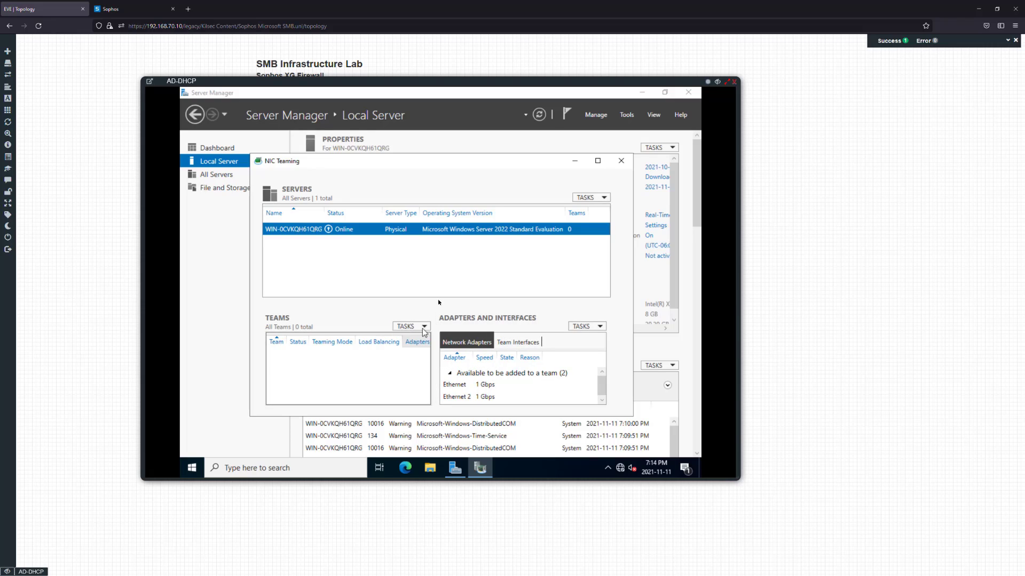
pyautogui.click(342, 278)
pyautogui.click(343, 291)
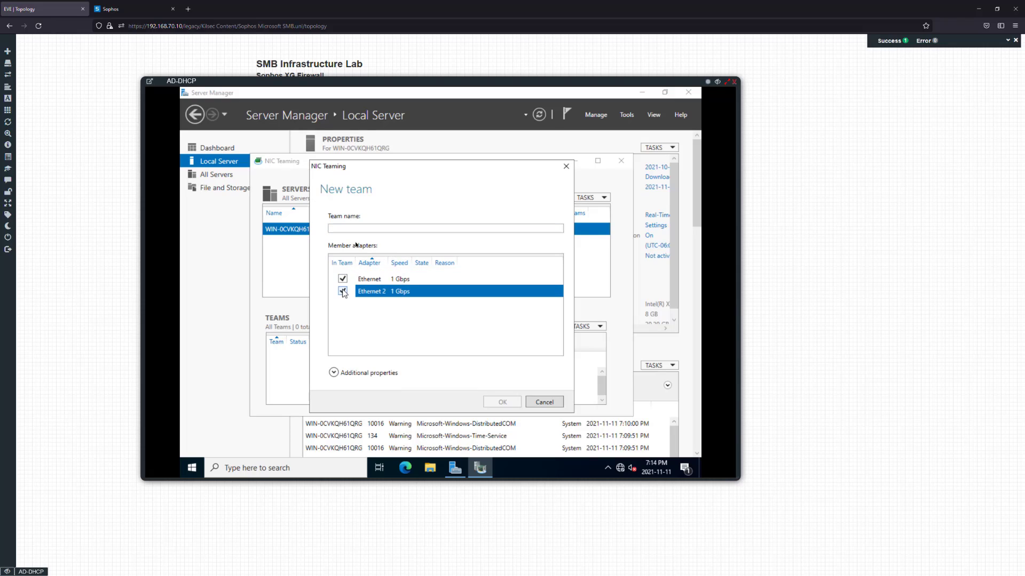
pyautogui.click(357, 231)
pyautogui.write('HQ-AD-TEAM')
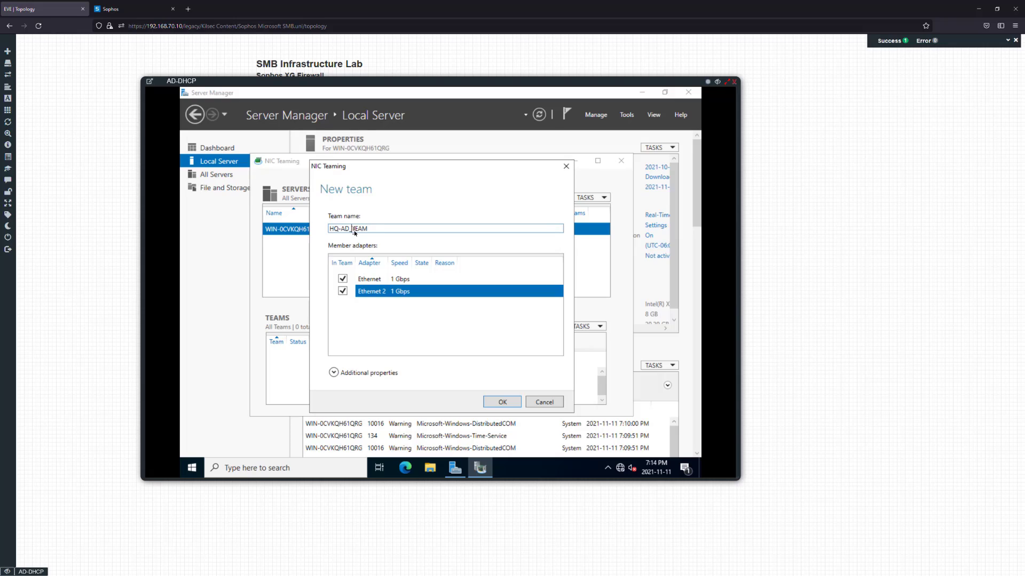
pyautogui.click(502, 403)
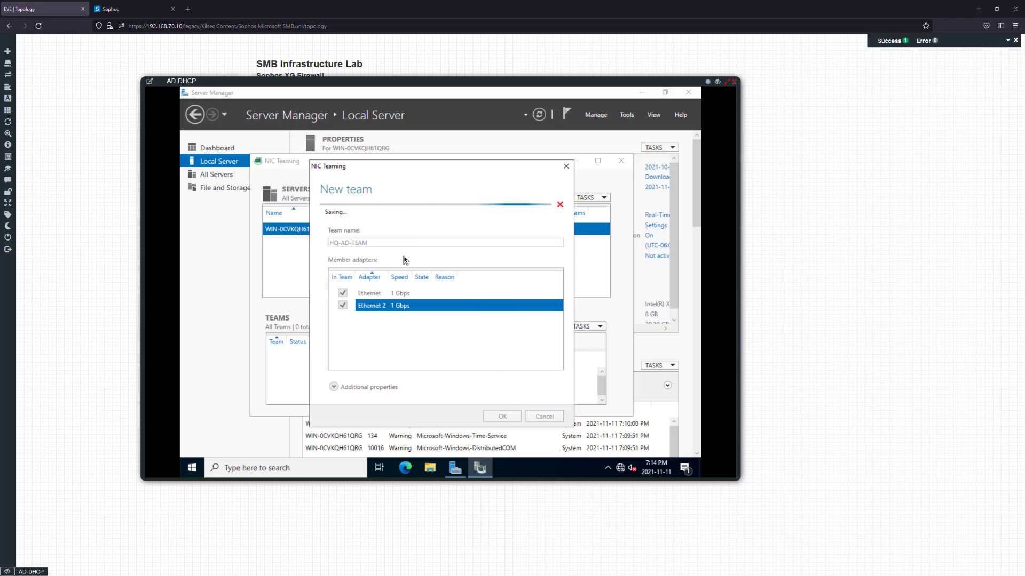
pyautogui.click(327, 362)
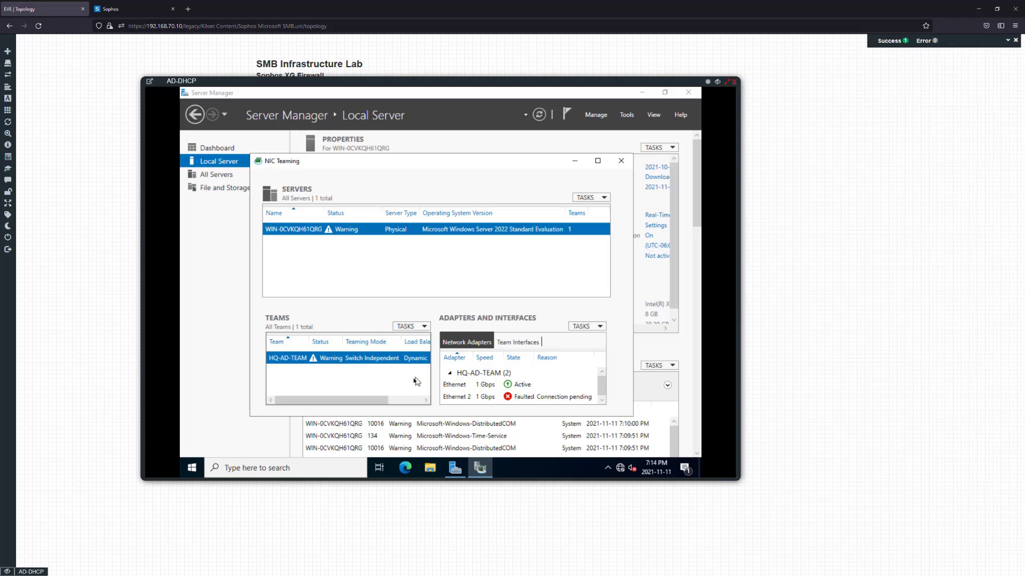
# Keep HQ-AD-TEAM on Switch Independent, Dynamic load balancing, no standby adapter
pyautogui.rightClick(376, 359)
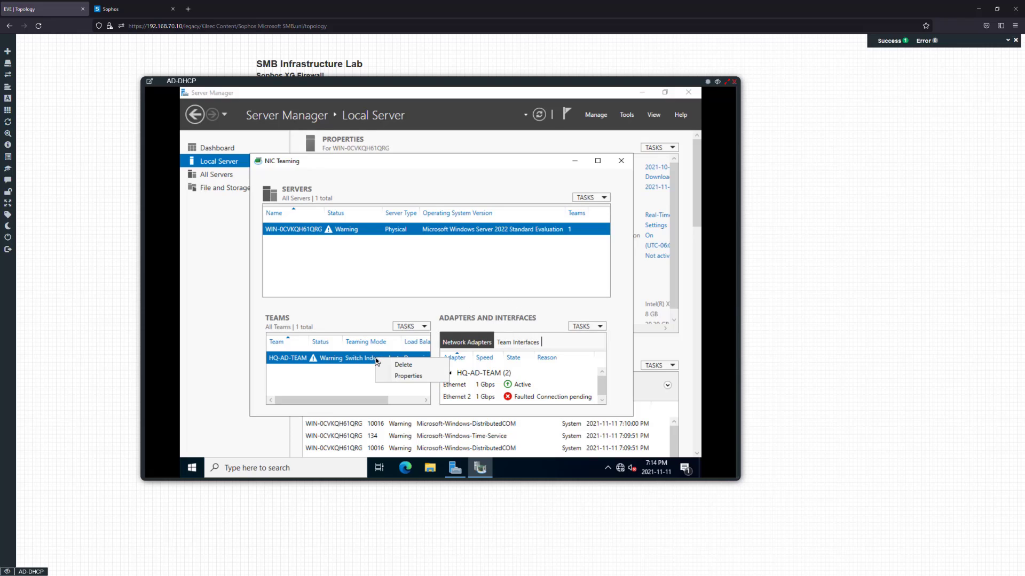
pyautogui.click(403, 376)
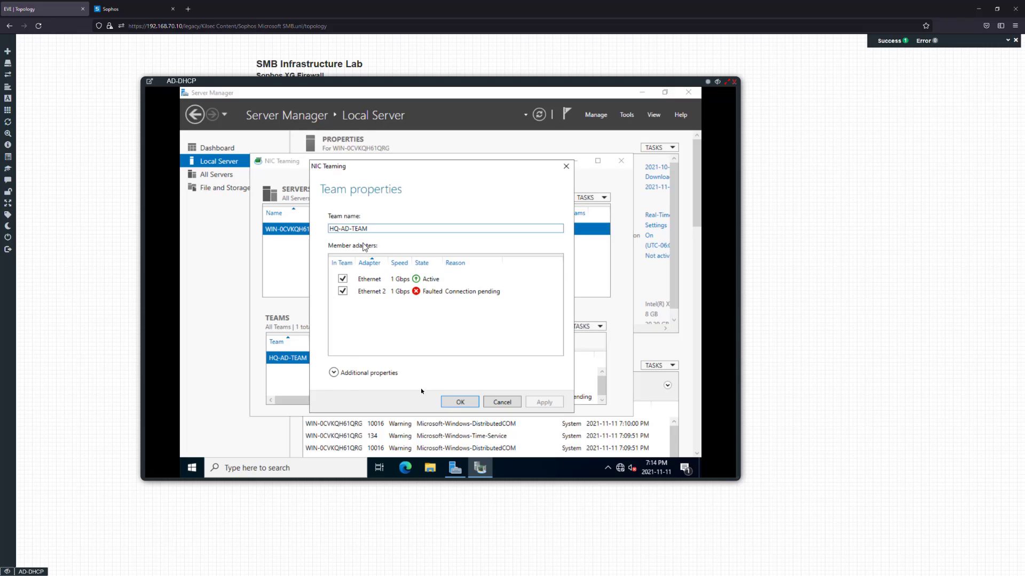
pyautogui.click(352, 374)
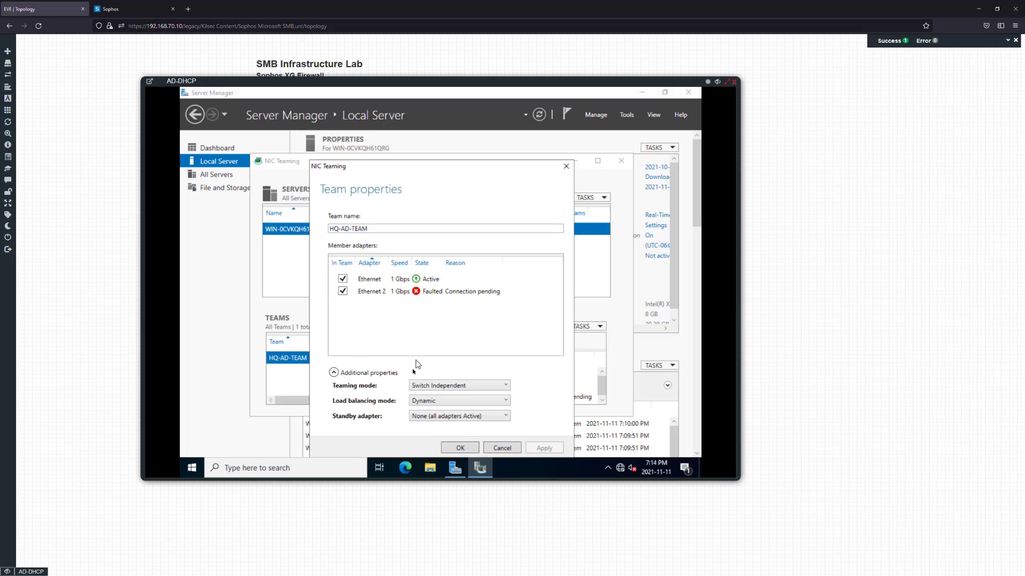
pyautogui.click(455, 401)
pyautogui.click(455, 401)
pyautogui.click(445, 417)
pyautogui.click(447, 420)
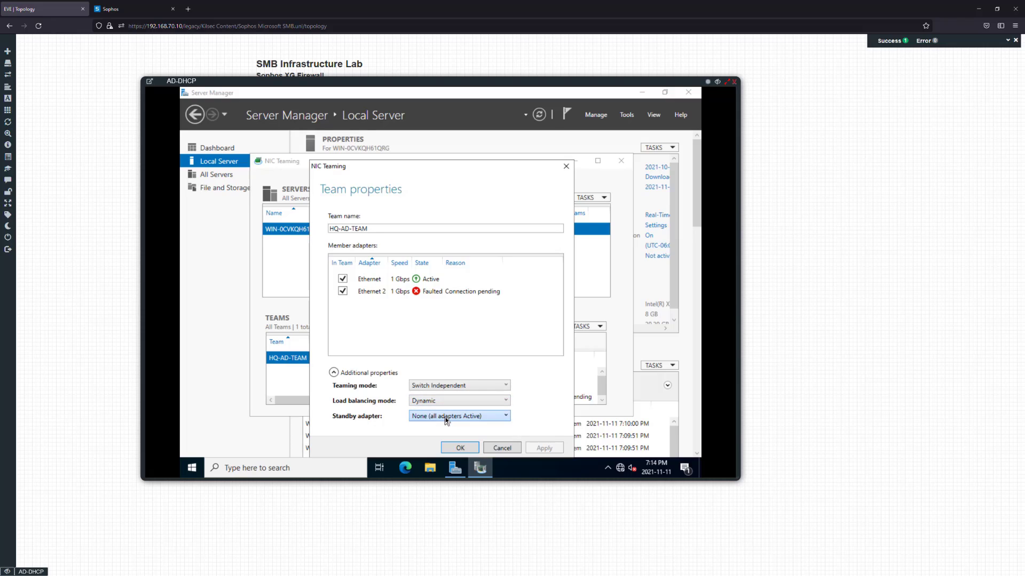
pyautogui.click(454, 387)
pyautogui.click(454, 386)
pyautogui.click(451, 387)
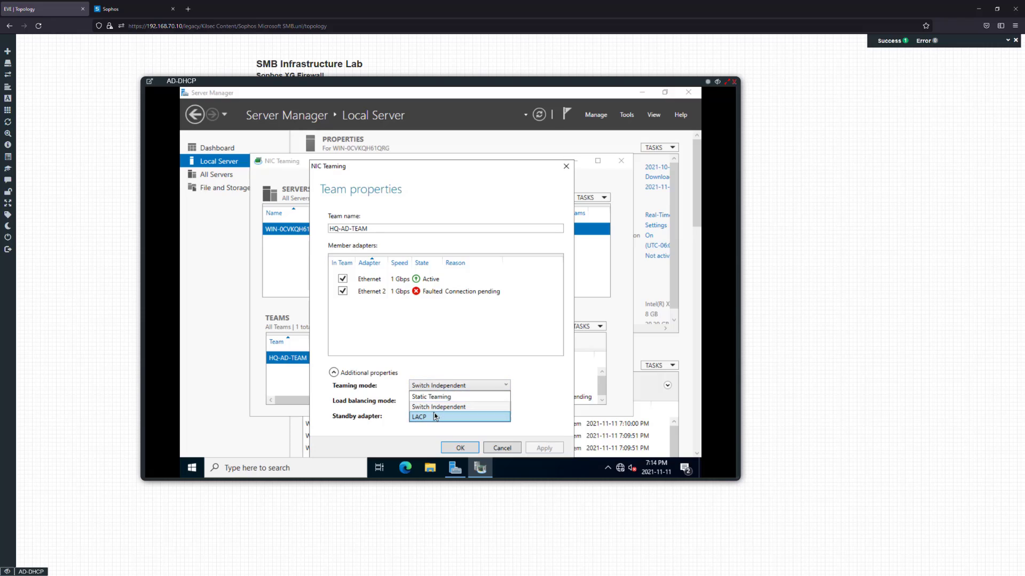
pyautogui.click(449, 387)
pyautogui.click(450, 387)
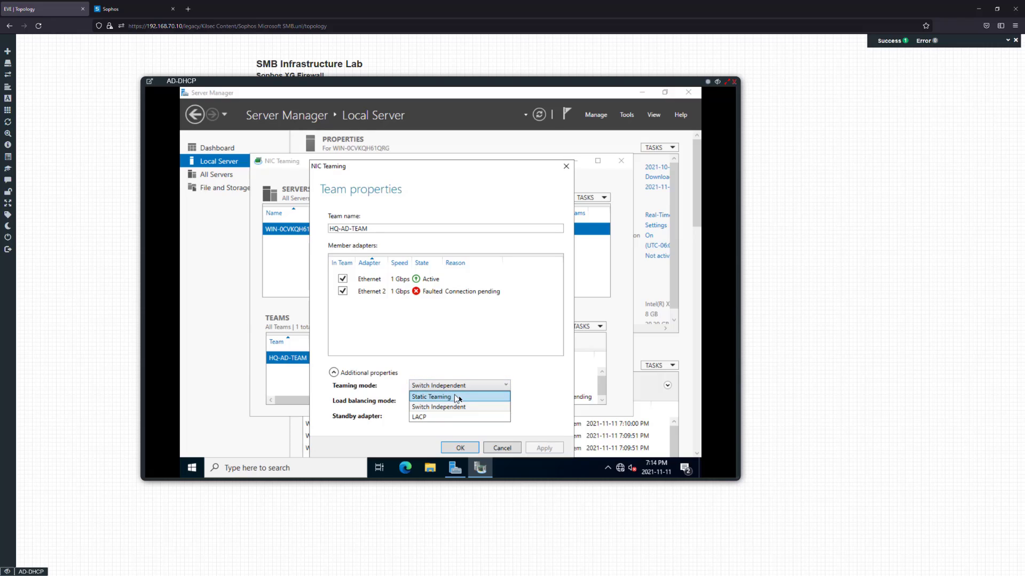
pyautogui.click(480, 388)
pyautogui.click(473, 448)
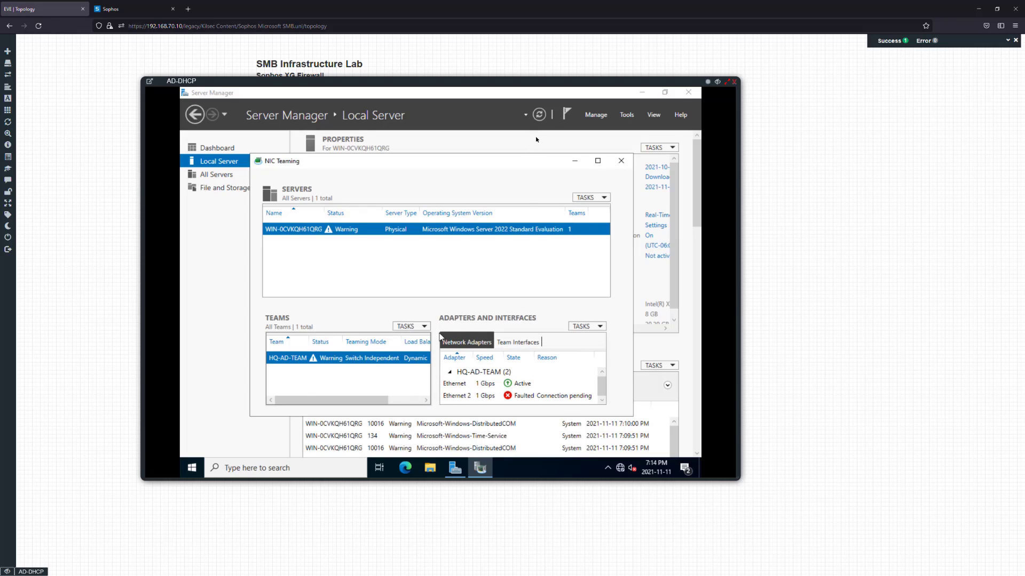
# Enlarge the NIC Teaming window, refresh all status, then close it
pyautogui.moveTo(520, 166); pyautogui.dragTo(488, 120)
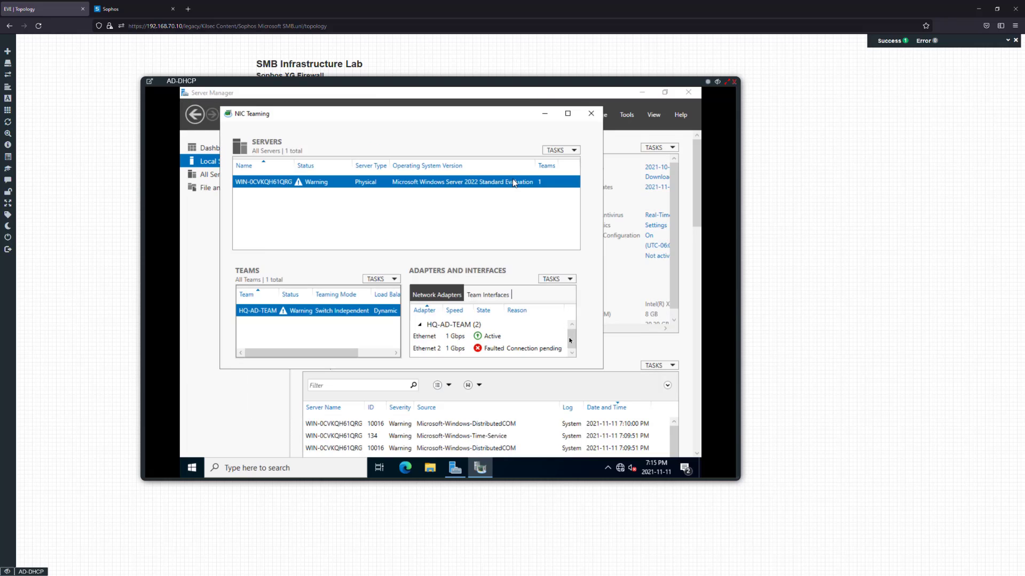
pyautogui.moveTo(603, 370); pyautogui.dragTo(645, 432)
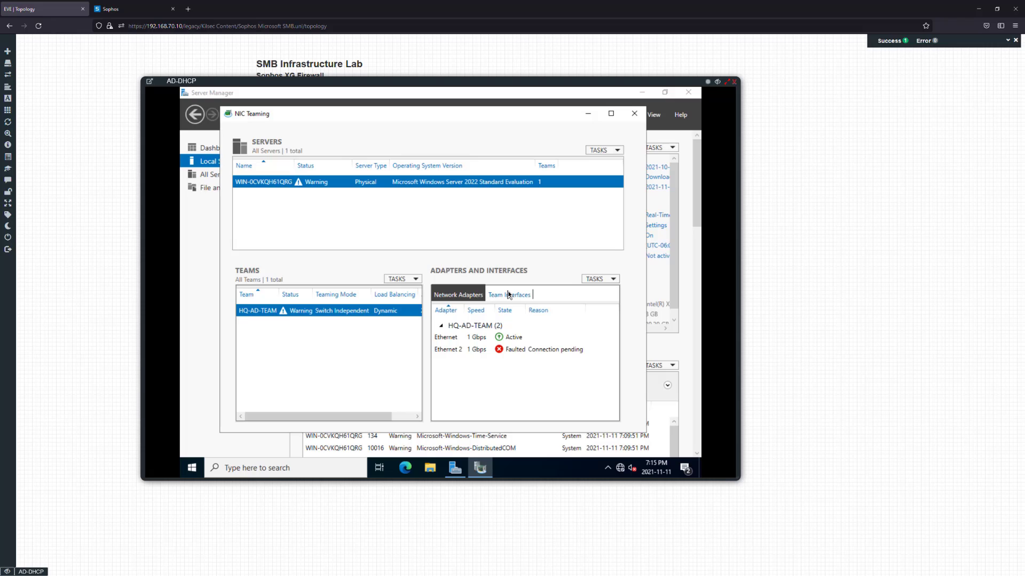
pyautogui.click(603, 150)
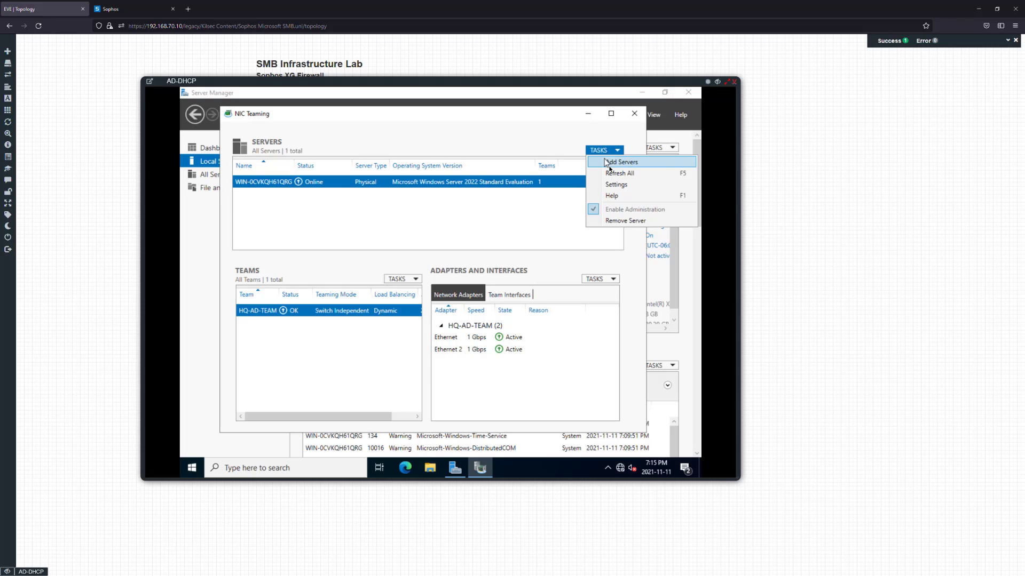
pyautogui.click(614, 173)
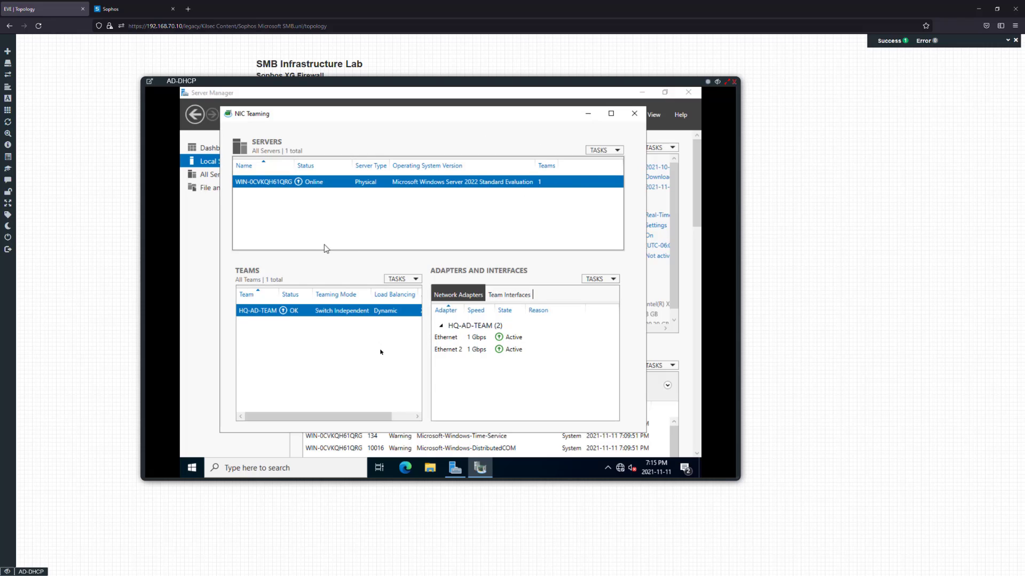
pyautogui.click(634, 114)
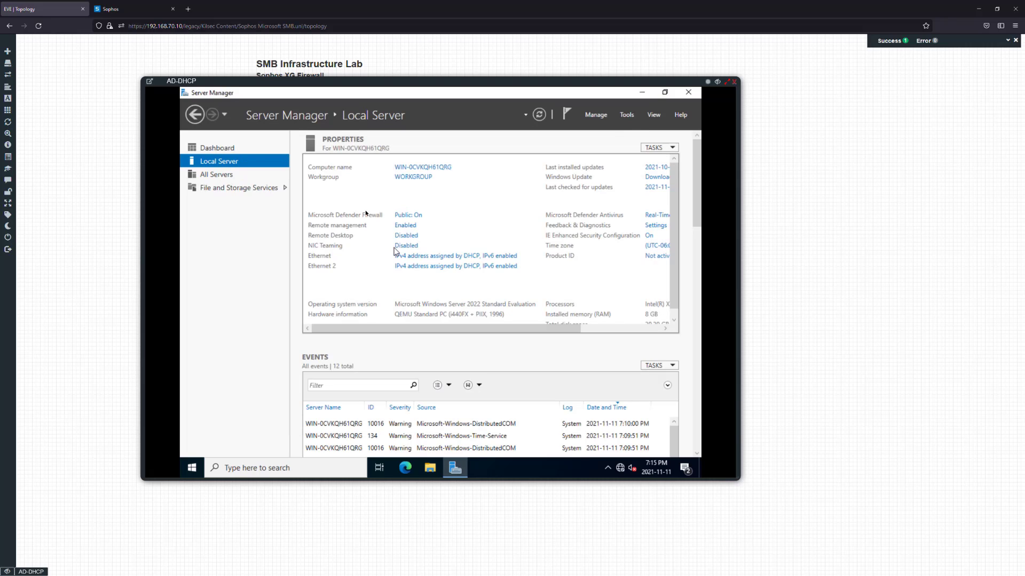
# In HQ-AD-TEAM connection properties, disable QoS Packet Scheduler and IPv6
pyautogui.click(538, 116)
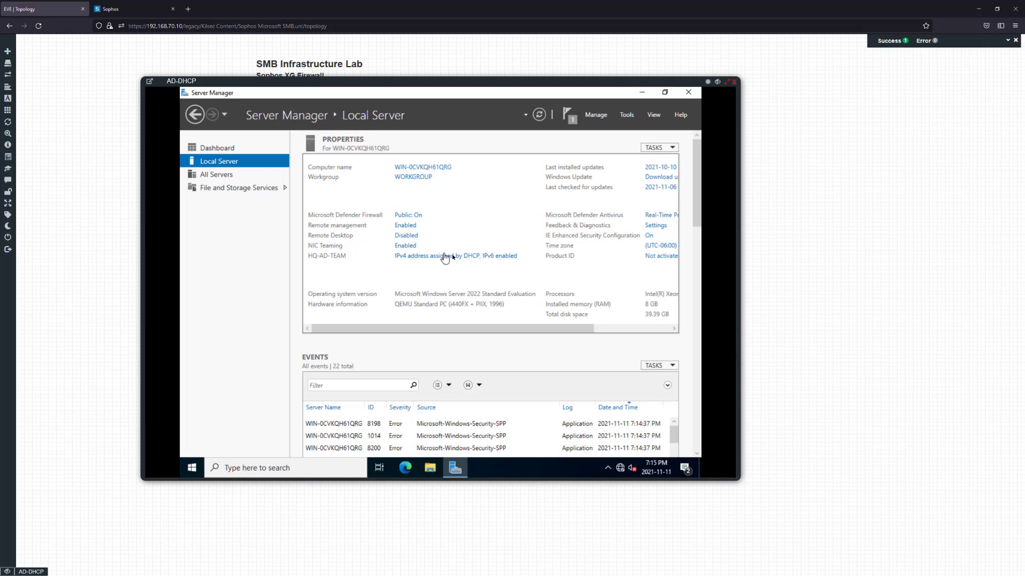
pyautogui.click(445, 257)
pyautogui.click(556, 200)
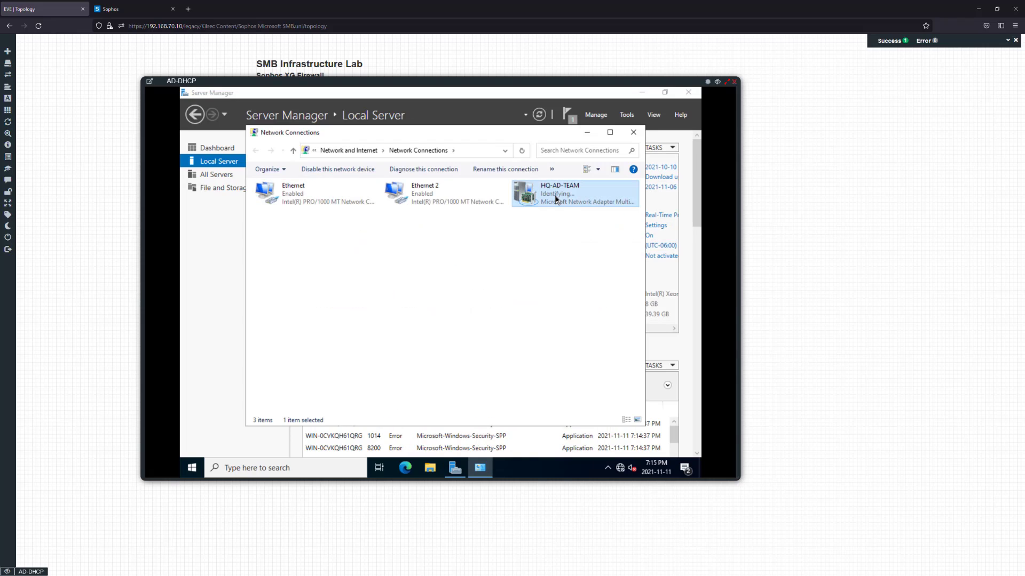
pyautogui.rightClick(572, 203)
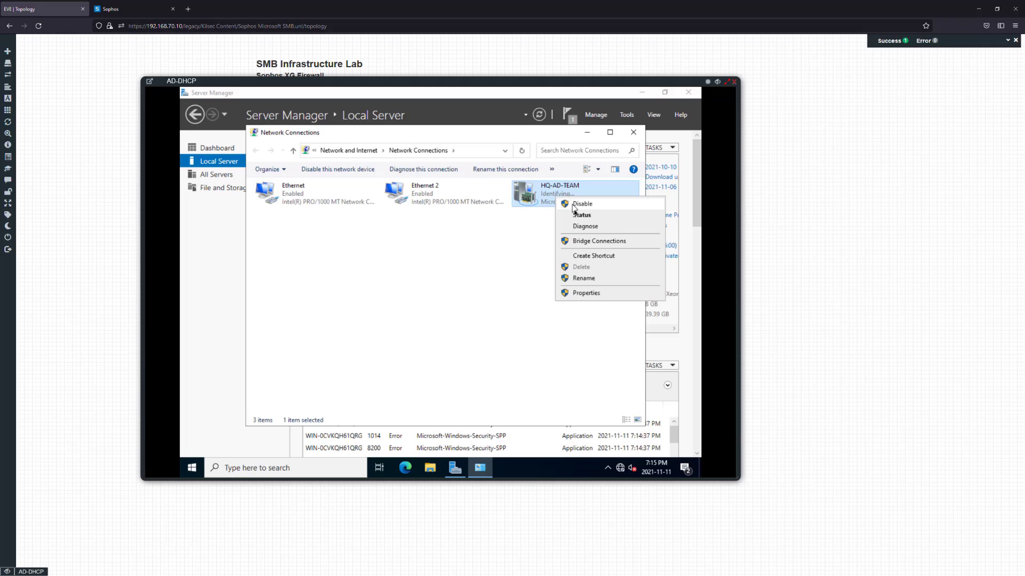
pyautogui.click(567, 291)
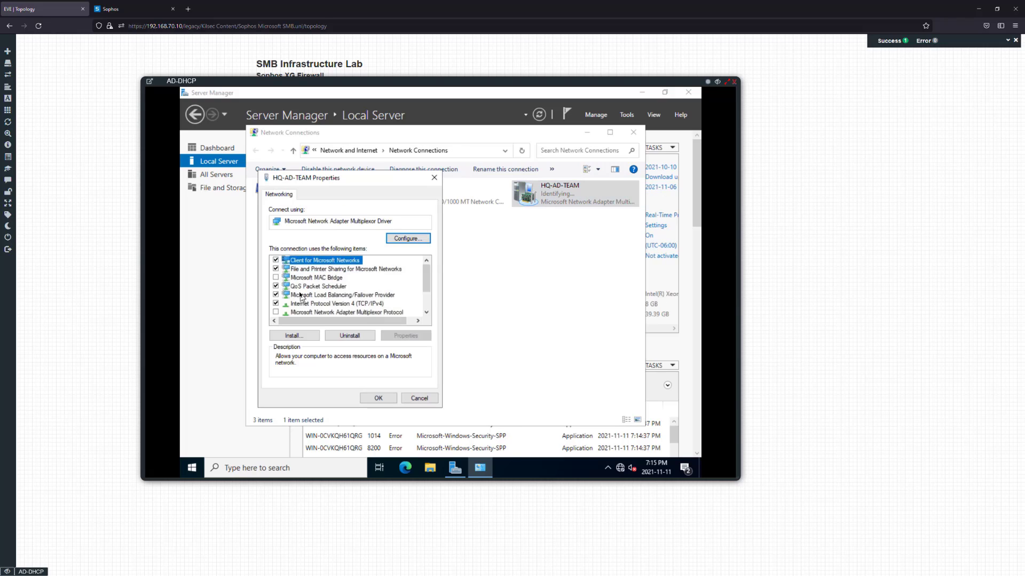
pyautogui.click(276, 286)
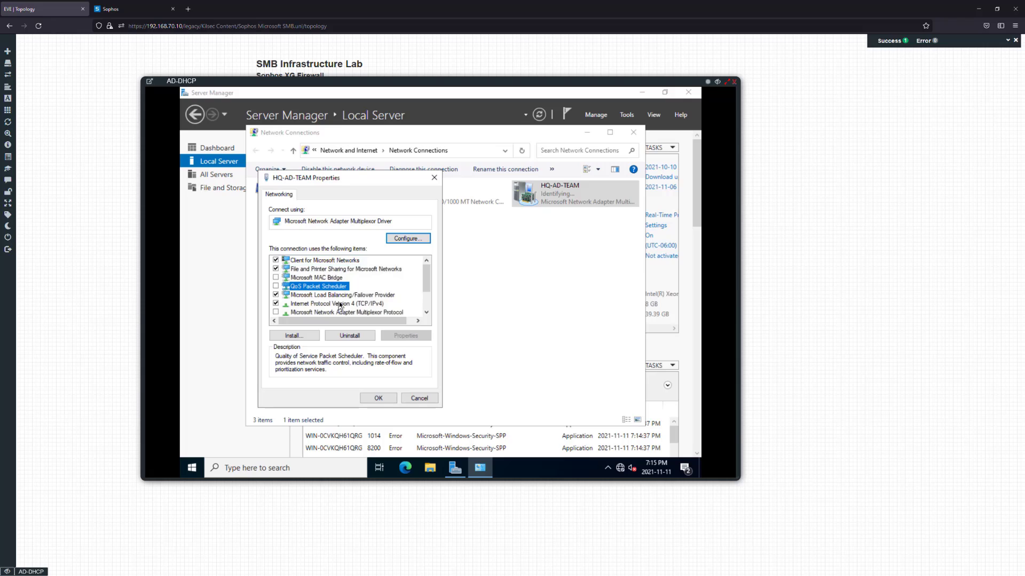
pyautogui.scroll(-1, 333, 306)
pyautogui.scroll(-1, 333, 305)
pyautogui.click(275, 295)
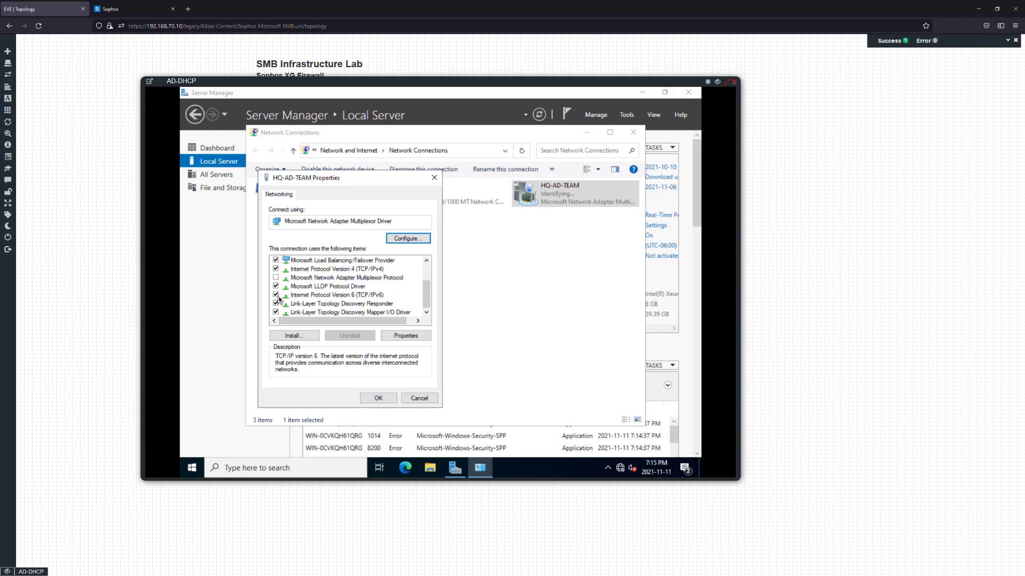
# Give the team a static IPv4 address 10.10.10.10, mask 255.255.255.0, with gateway and DNS
pyautogui.doubleClick(326, 269)
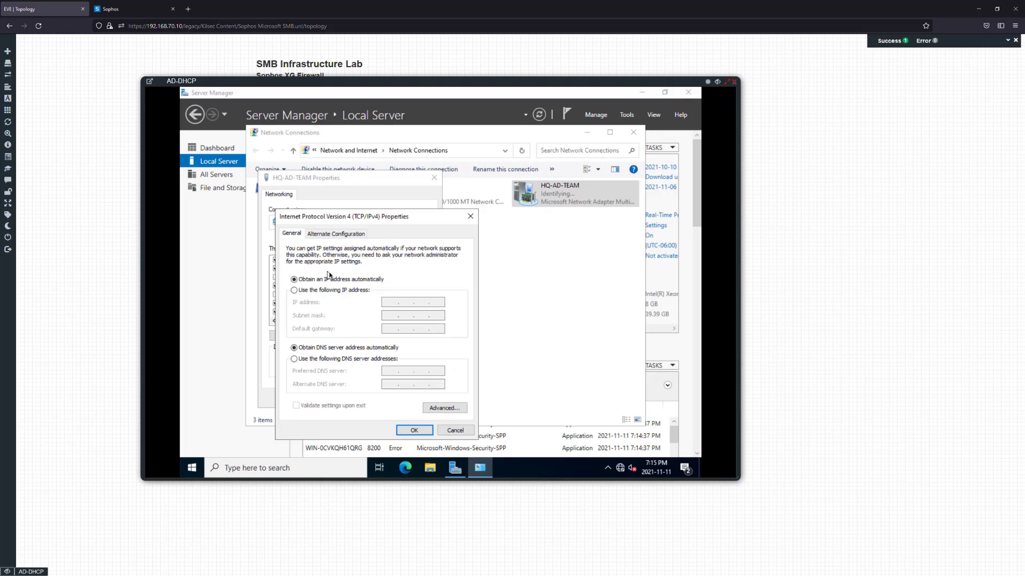
pyautogui.click(343, 291)
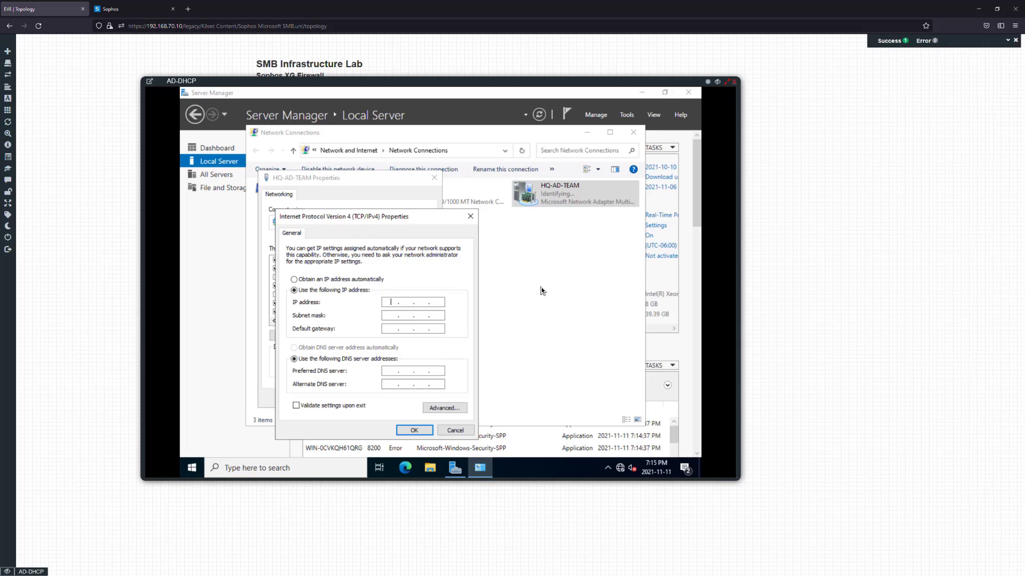
pyautogui.write('10 . 10 . 10 . 10')
pyautogui.press('Tab')
pyautogui.write('255 . 255 . 255 . 0')
pyautogui.press('Tab')
pyautogui.write('10.10.01')
pyautogui.write('0')
pyautogui.write('2')
pyautogui.press('BackSpace')
pyautogui.write('1')
pyautogui.press('Tab')
pyautogui.press('Tab')
pyautogui.write('127.0.')
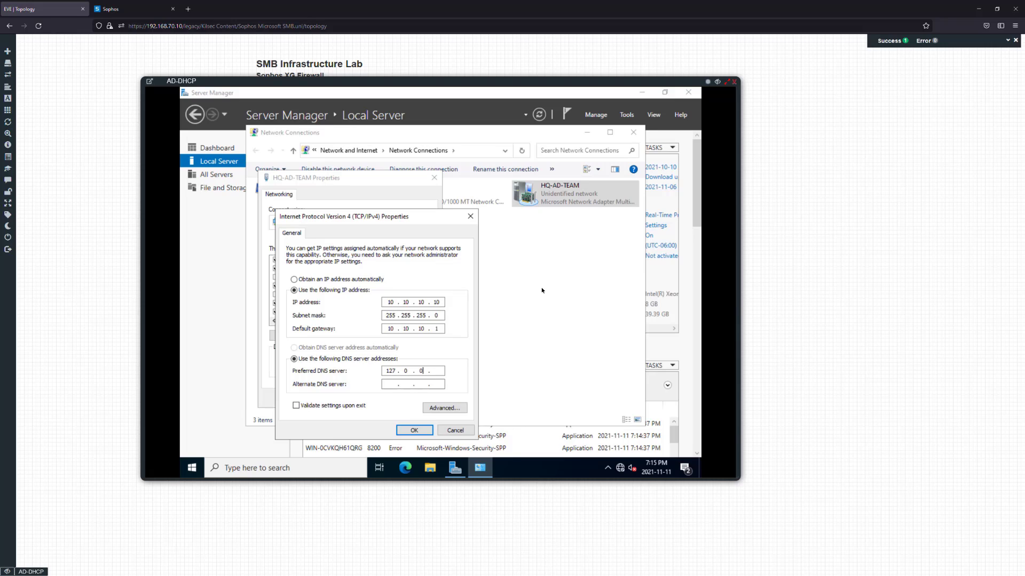
pyautogui.write('08.8.8.8')
pyautogui.click(421, 430)
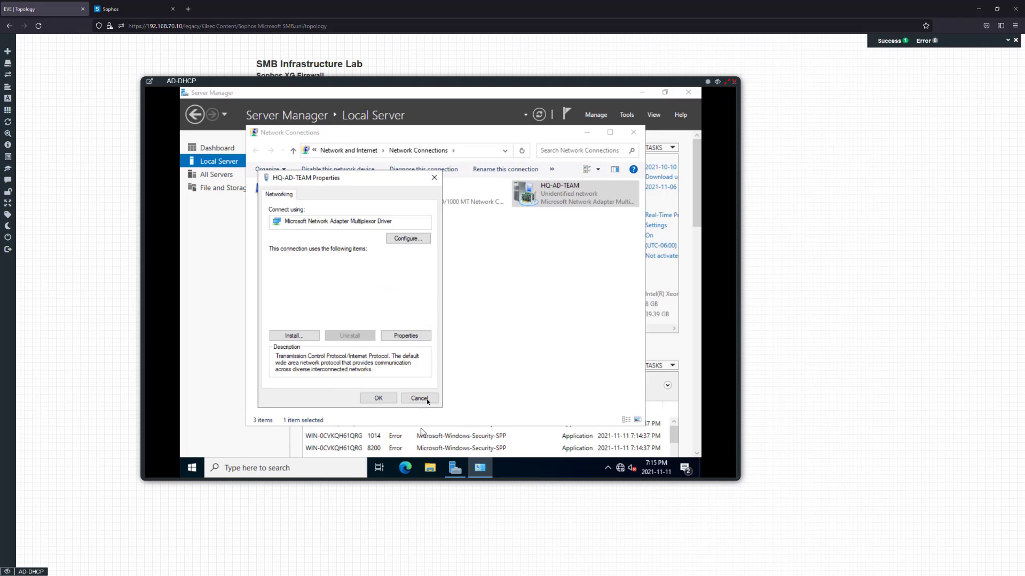
pyautogui.click(373, 398)
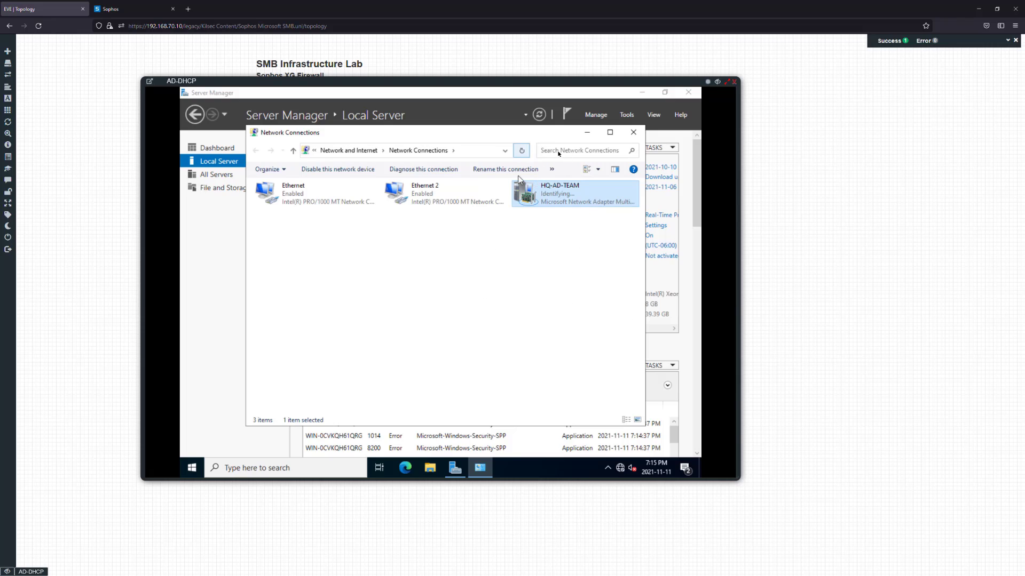
# Refresh the network connections list, close it, and refresh Local Server properties
pyautogui.rightClick(530, 245)
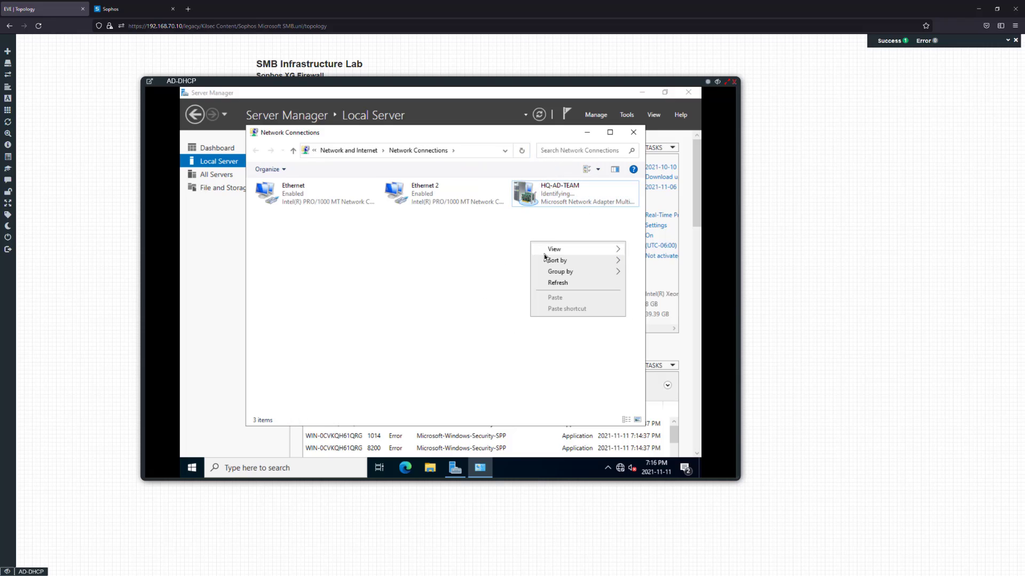
pyautogui.click(568, 283)
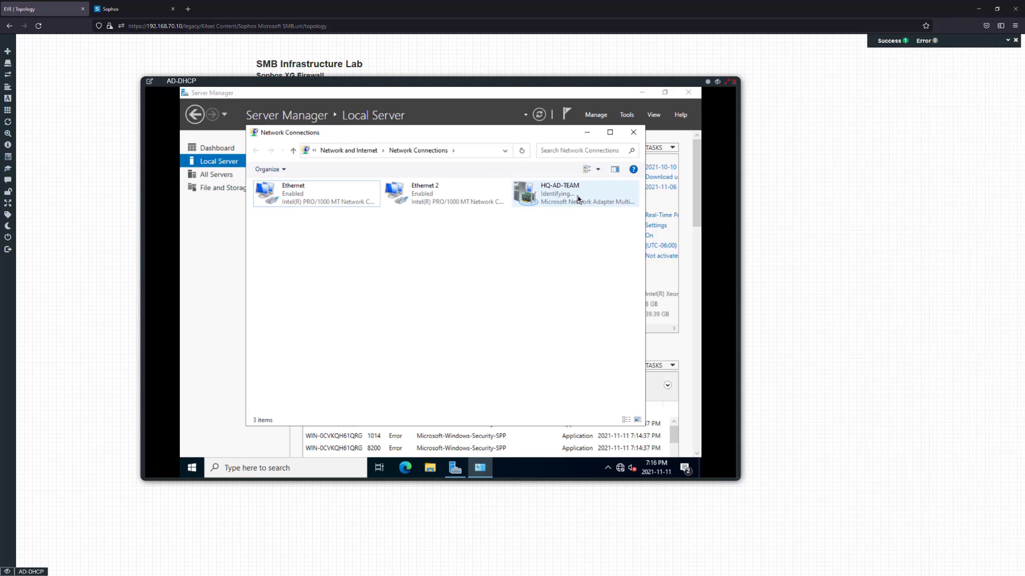
pyautogui.click(634, 134)
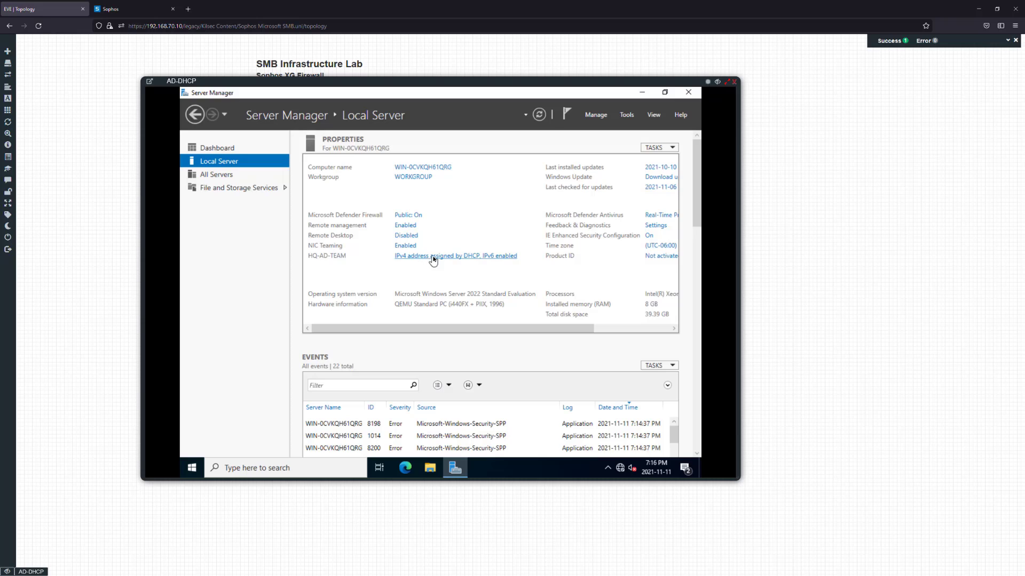
pyautogui.click(539, 114)
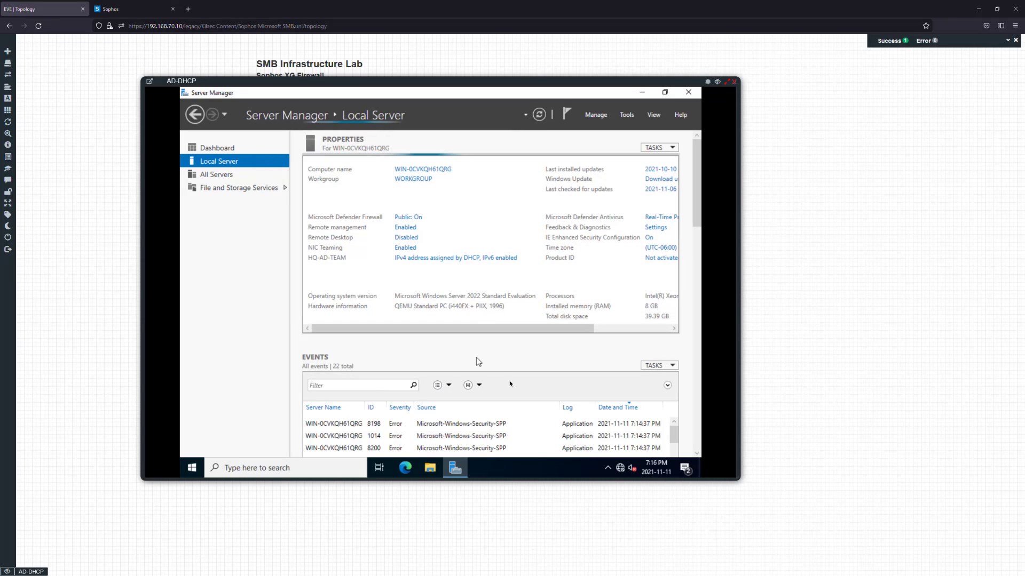
# Launch Command Prompt as administrator, type a ping, then close the AD-DHCP console
pyautogui.click(317, 468)
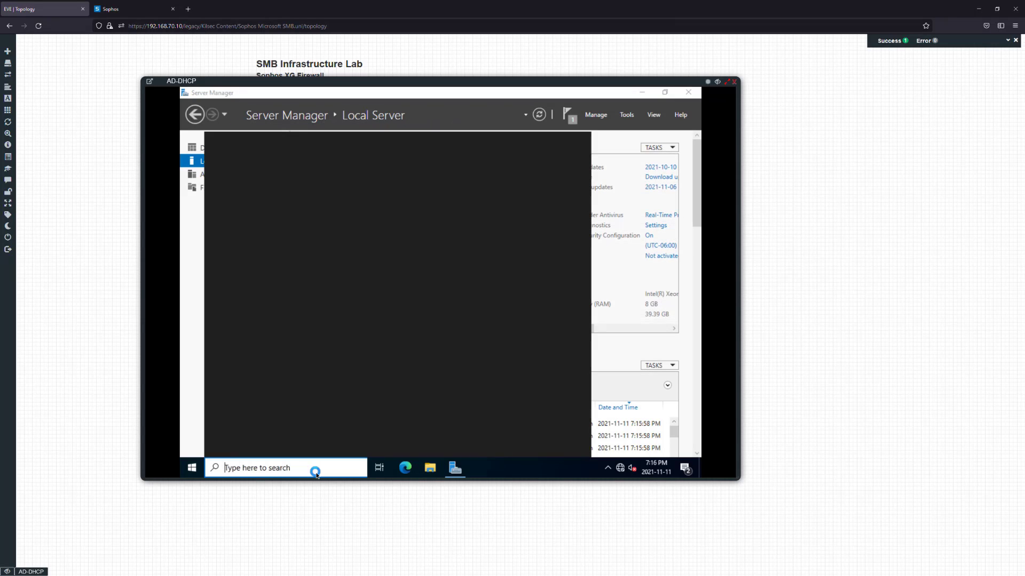
pyautogui.write('cmd')
pyautogui.hotkey('ctrl', 'shift', 'Return')
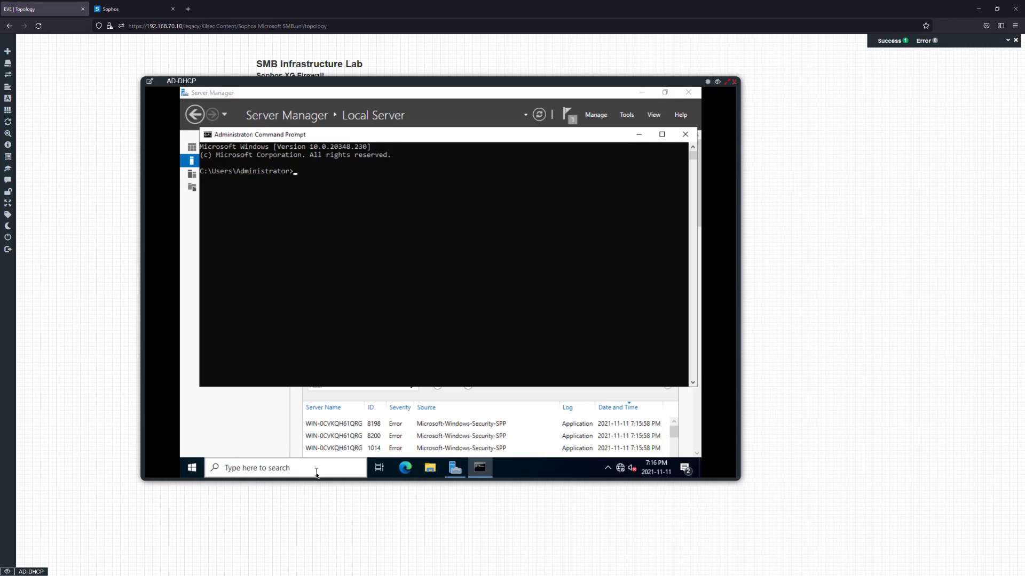
pyautogui.write('ping 8.8.8.8')
pyautogui.click(734, 81)
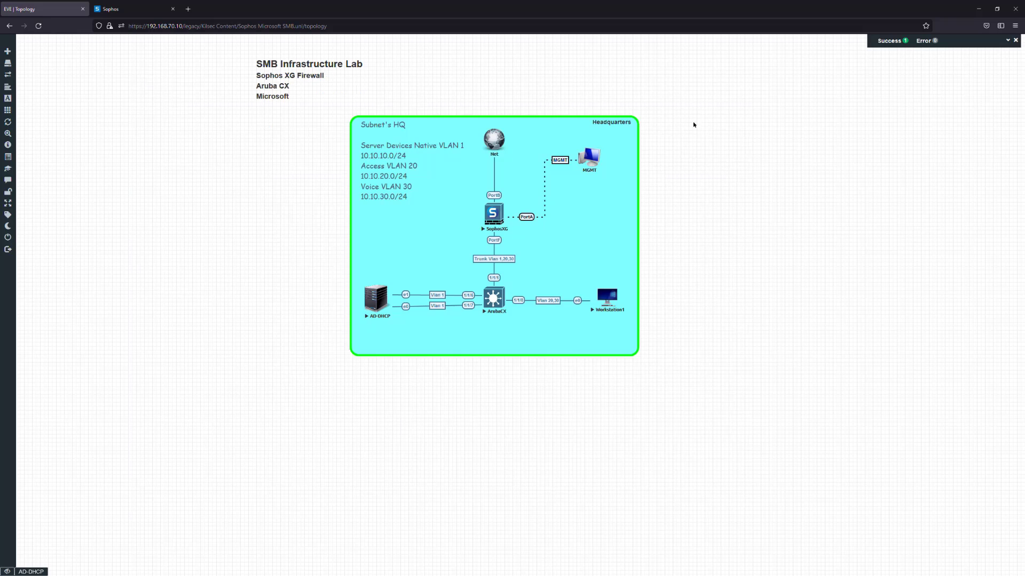
# Log in to the ArubaCX console as admin and enter 'conf t'
pyautogui.click(494, 302)
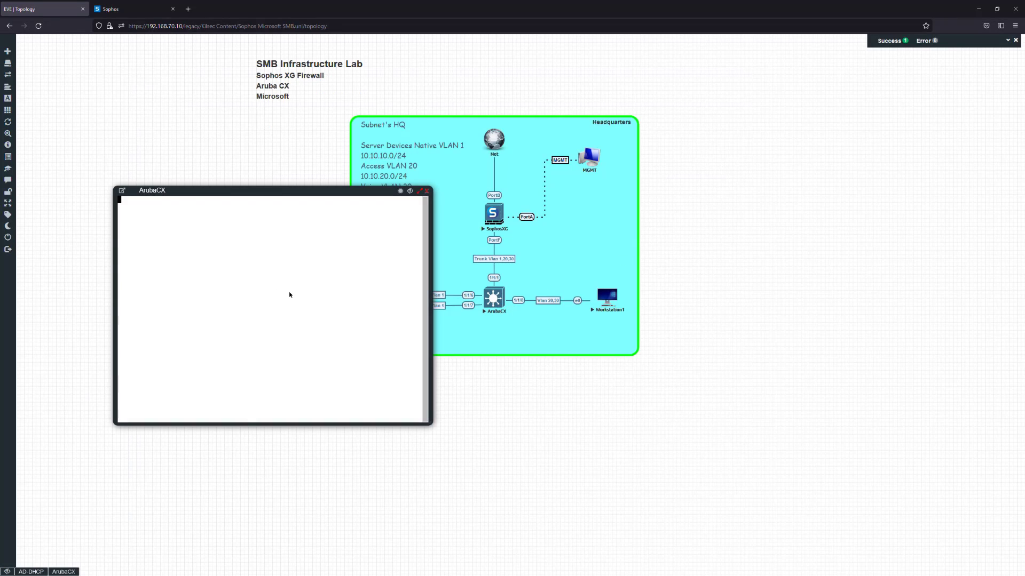
pyautogui.write('admin')
pyautogui.press('Return')
pyautogui.press('Return')
pyautogui.write('conf t')
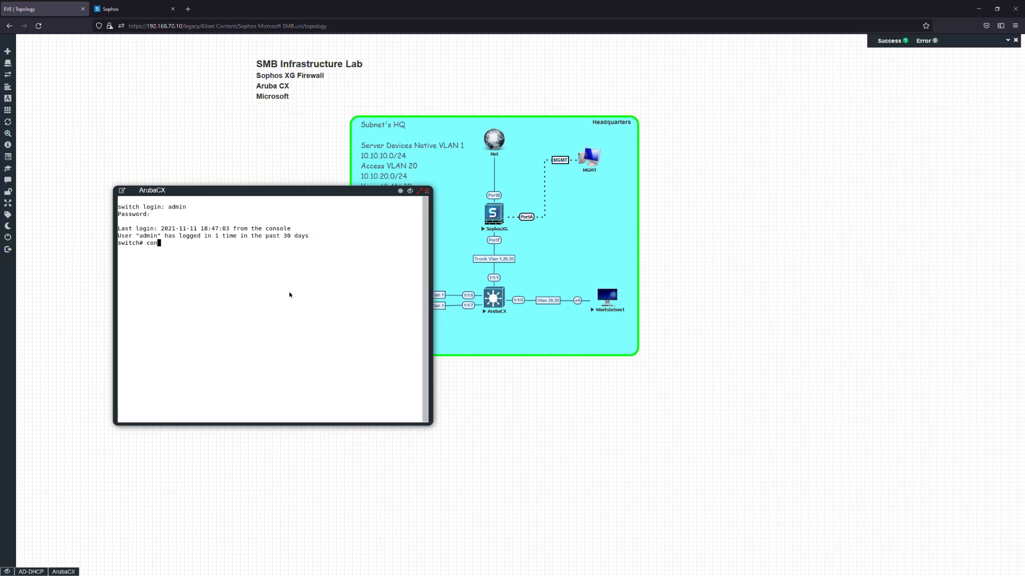
pyautogui.press('Return')
# Explore the interface command's options and try 'interface IFRANGE'
pyautogui.write('int r')
pyautogui.press('BackSpace')
pyautogui.press('Tab')
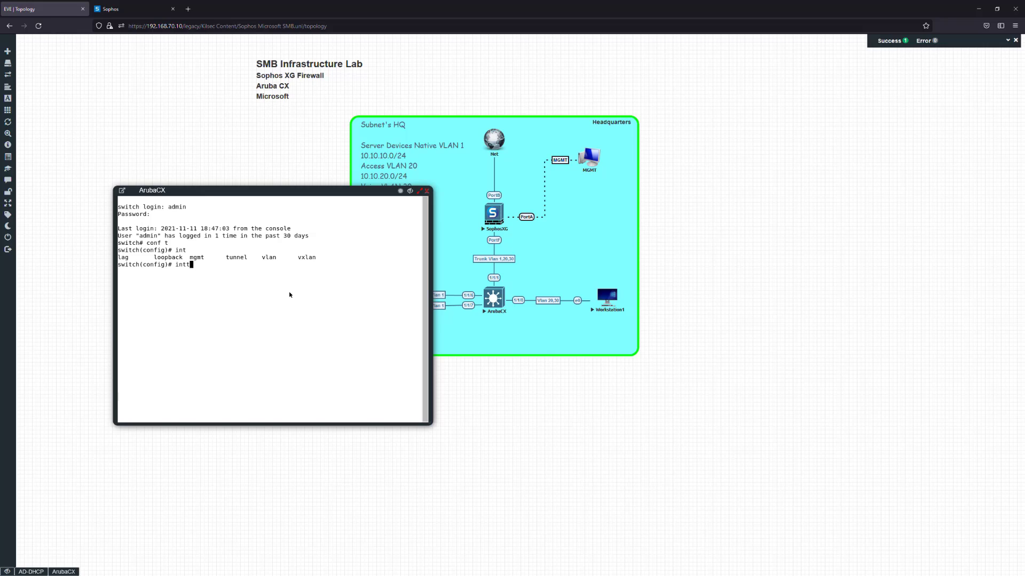
pyautogui.write('t')
pyautogui.press('BackSpace')
pyautogui.press('Tab')
pyautogui.press('?')
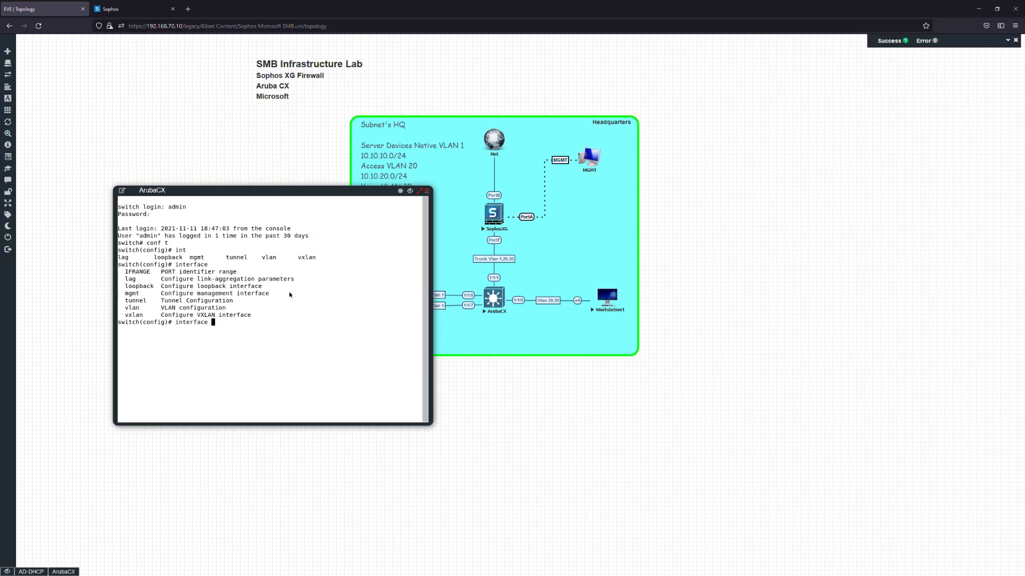
pyautogui.press('BackSpace')
pyautogui.press('BackSpace')
pyautogui.press('BackSpace')
pyautogui.press('BackSpace')
pyautogui.press('BackSpace')
pyautogui.press('BackSpace')
pyautogui.press('BackSpace')
pyautogui.press('BackSpace')
pyautogui.press('BackSpace')
pyautogui.press('BackSpace')
pyautogui.write('clear')
pyautogui.press('BackSpace')
pyautogui.press('BackSpace')
pyautogui.press('BackSpace')
pyautogui.press('BackSpace')
pyautogui.press('BackSpace')
pyautogui.write('int')
pyautogui.press('Tab')
pyautogui.write('1/1')
pyautogui.press('BackSpace')
pyautogui.press('BackSpace')
pyautogui.press('BackSpace')
pyautogui.write('IFRANFE')
pyautogui.press('BackSpace')
pyautogui.press('BackSpace')
pyautogui.write('ge')
pyautogui.press('BackSpace')
pyautogui.press('BackSpace')
pyautogui.write('GE')
pyautogui.press('Return')
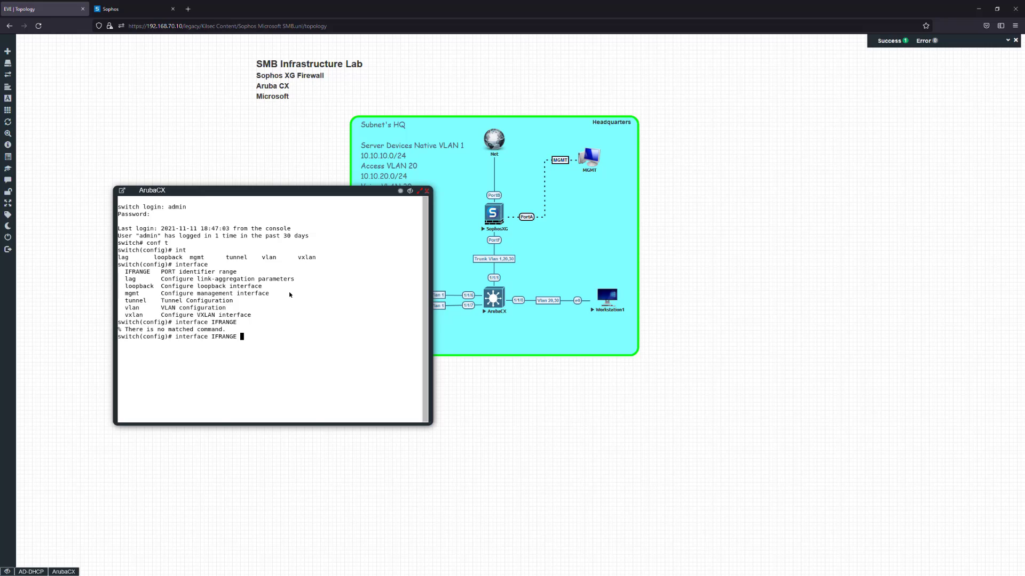
pyautogui.press('Return')
# Try 'interface 1/1/6-7' and 'interface range 1/1/6-7', then trim back to one port
pyautogui.press('Up')
pyautogui.press('BackSpace')
pyautogui.press('BackSpace')
pyautogui.press('BackSpace')
pyautogui.press('BackSpace')
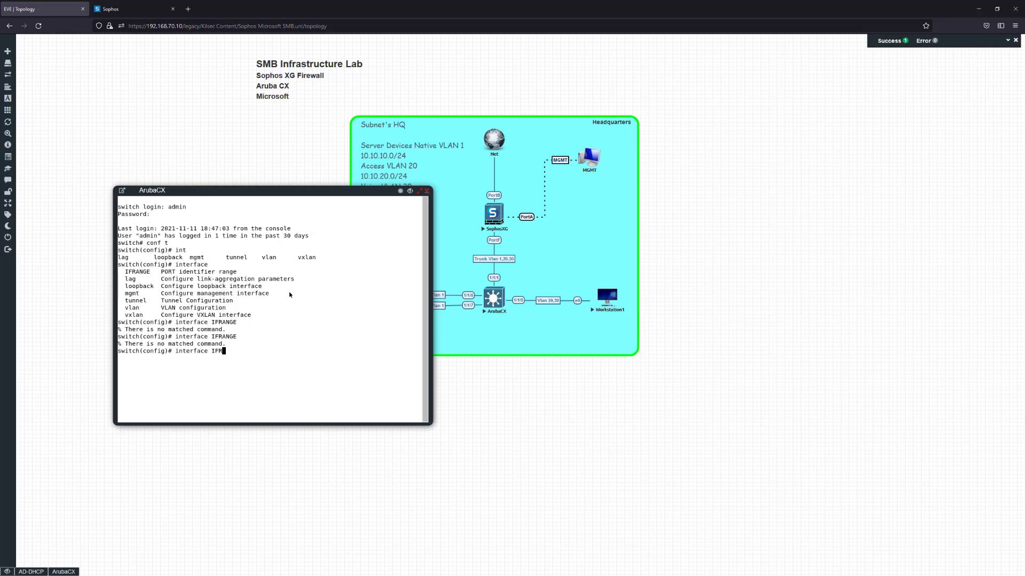
pyautogui.press('BackSpace')
pyautogui.press('BackSpace')
pyautogui.press('BackSpace')
pyautogui.write('1/1/6-7')
pyautogui.press('Return')
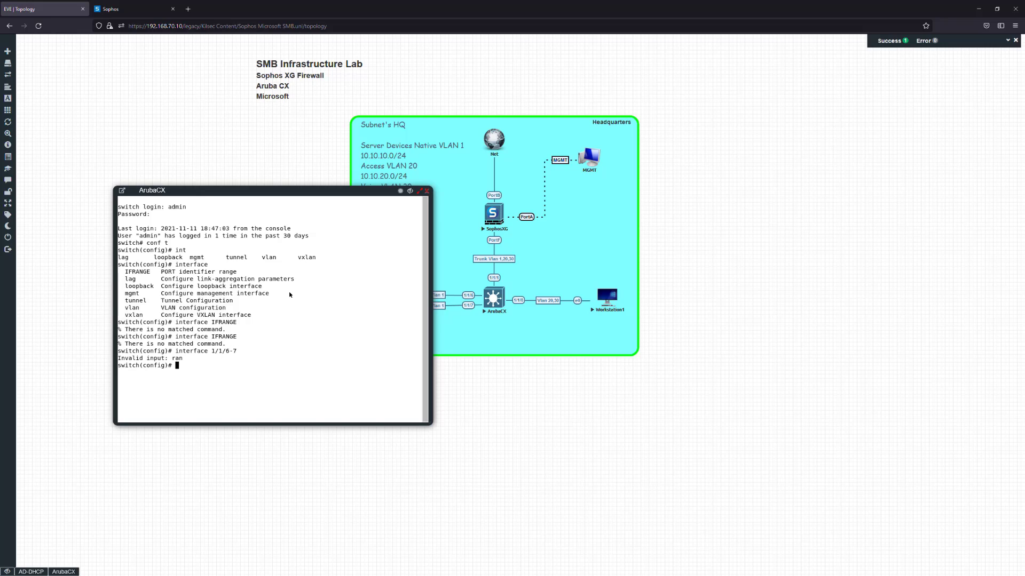
pyautogui.press('Up')
pyautogui.press('Left')
pyautogui.press('Left')
pyautogui.press('Left')
pyautogui.press('Left')
pyautogui.press('Left')
pyautogui.press('Left')
pyautogui.press('Left')
pyautogui.write('range')
pyautogui.press('Return')
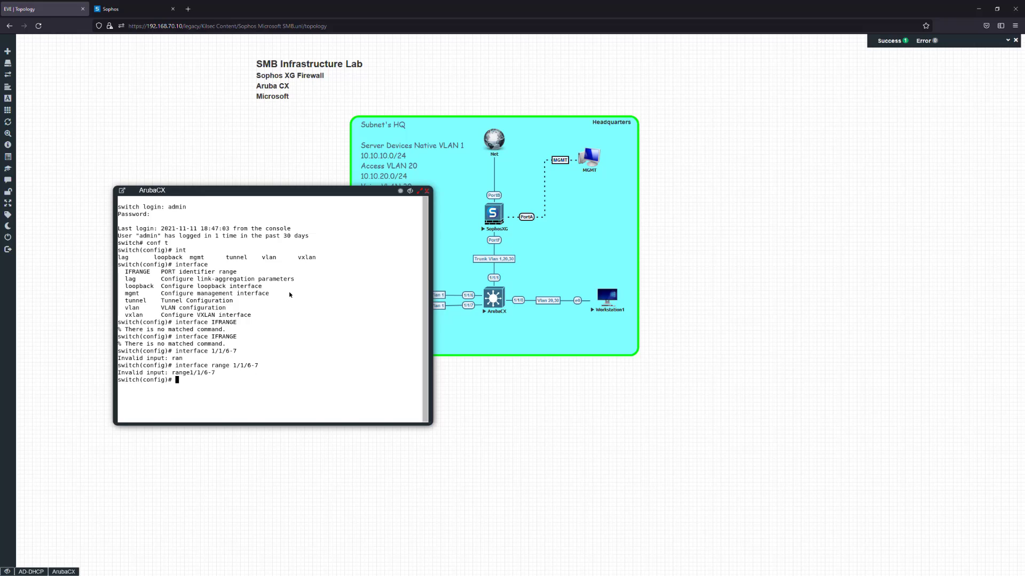
pyautogui.press('Up')
pyautogui.press('BackSpace')
pyautogui.press('BackSpace')
pyautogui.press('BackSpace')
pyautogui.press('BackSpace')
pyautogui.press('BackSpace')
pyautogui.press('BackSpace')
pyautogui.press('BackSpace')
pyautogui.press('BackSpace')
pyautogui.press('BackSpace')
pyautogui.press('BackSpace')
pyautogui.press('BackSpace')
pyautogui.press('BackSpace')
pyautogui.press('BackSpace')
# Enable interfaces 1/1/6 and 1/1/7 with 'no shut'
pyautogui.write('1/1/6')
pyautogui.press('Return')
pyautogui.write('no shut')
pyautogui.press('Return')
pyautogui.write('interface 1/1/7')
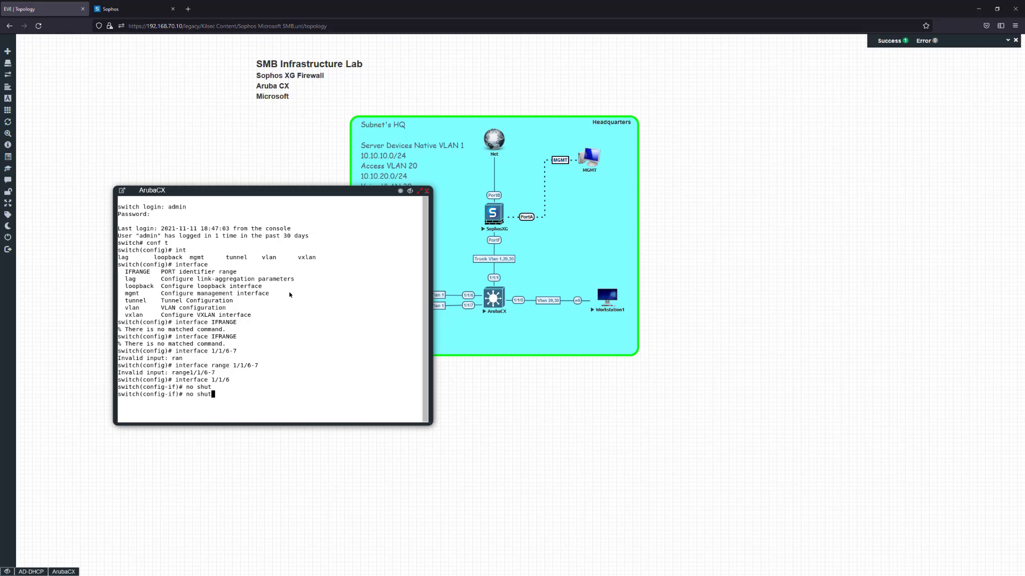
pyautogui.press('Return')
pyautogui.write('no shut')
pyautogui.press('Return')
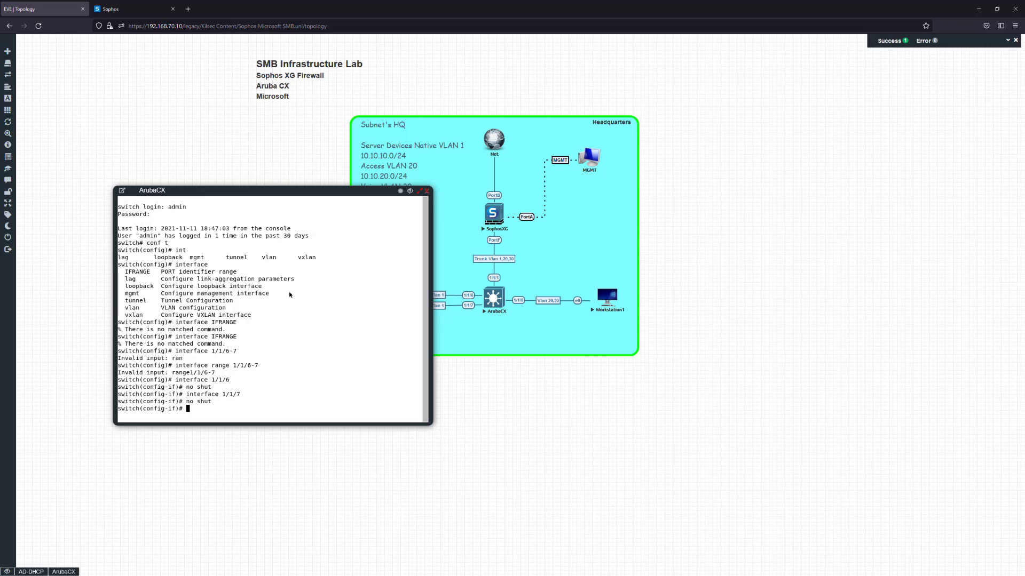
# Exit configuration mode and run 'copy running-config startup-config'
pyautogui.write('exit')
pyautogui.press('Return')
pyautogui.write('exui')
pyautogui.press('BackSpace')
pyautogui.press('BackSpace')
pyautogui.write('it')
pyautogui.press('Return')
pyautogui.write('s')
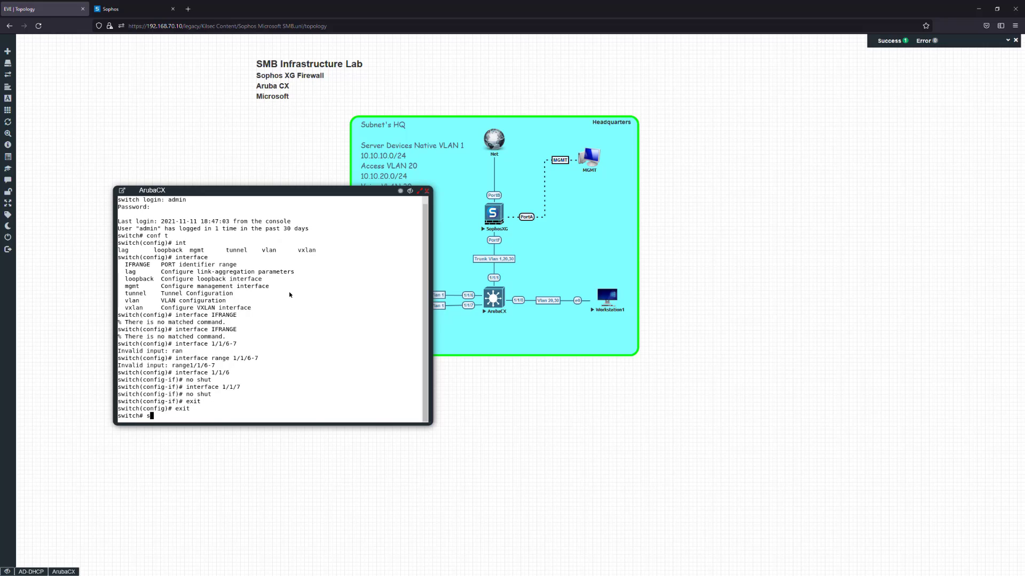
pyautogui.press('BackSpace')
pyautogui.write('copy running-config startup-config')
pyautogui.press('Return')
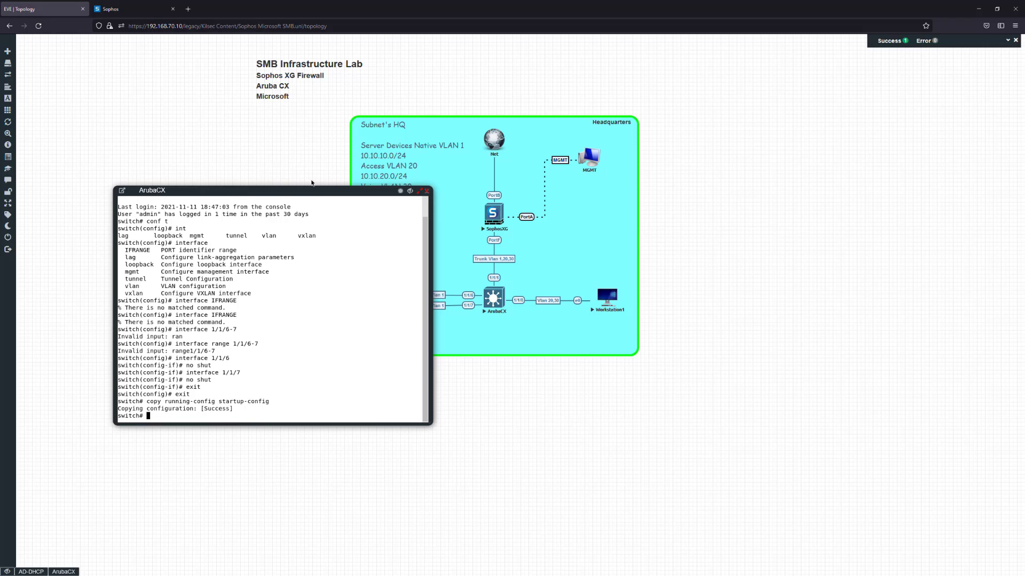
# Ping 8.8.8.8 from the AD-DHCP command prompt
pyautogui.click(41, 572)
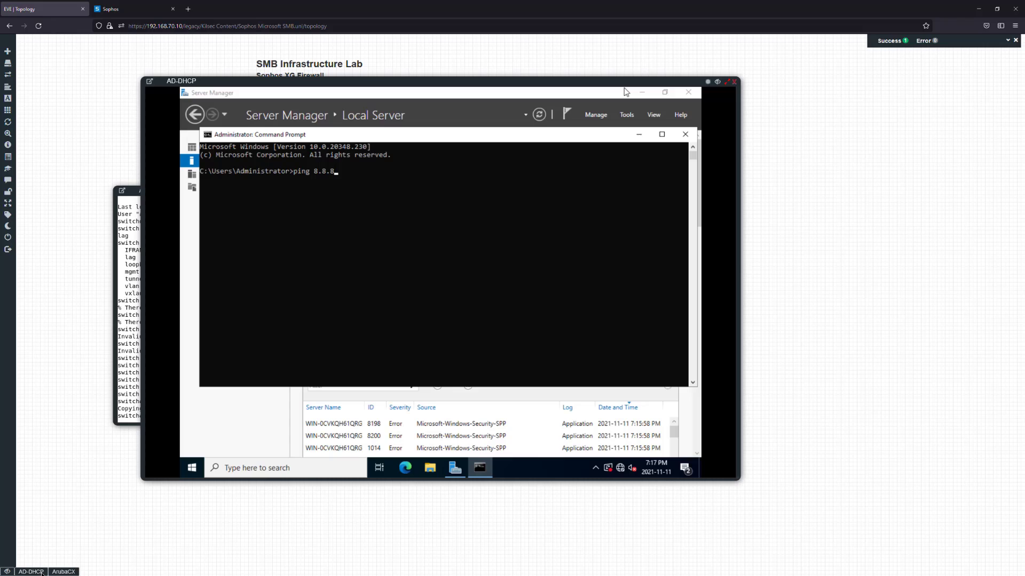
pyautogui.click(474, 297)
pyautogui.rightClick(473, 295)
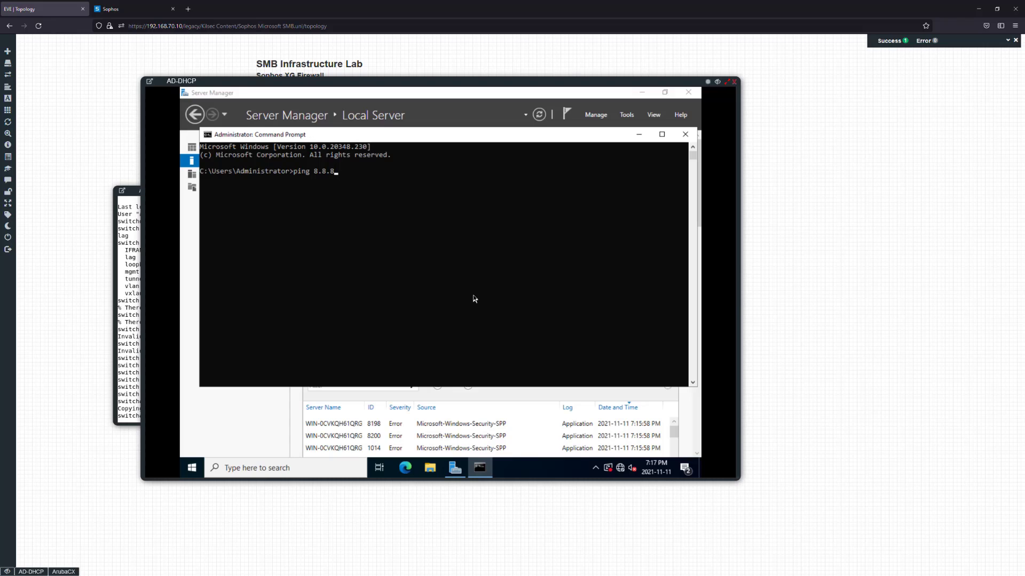
pyautogui.click(383, 253)
pyautogui.rightClick(383, 253)
pyautogui.press('Return')
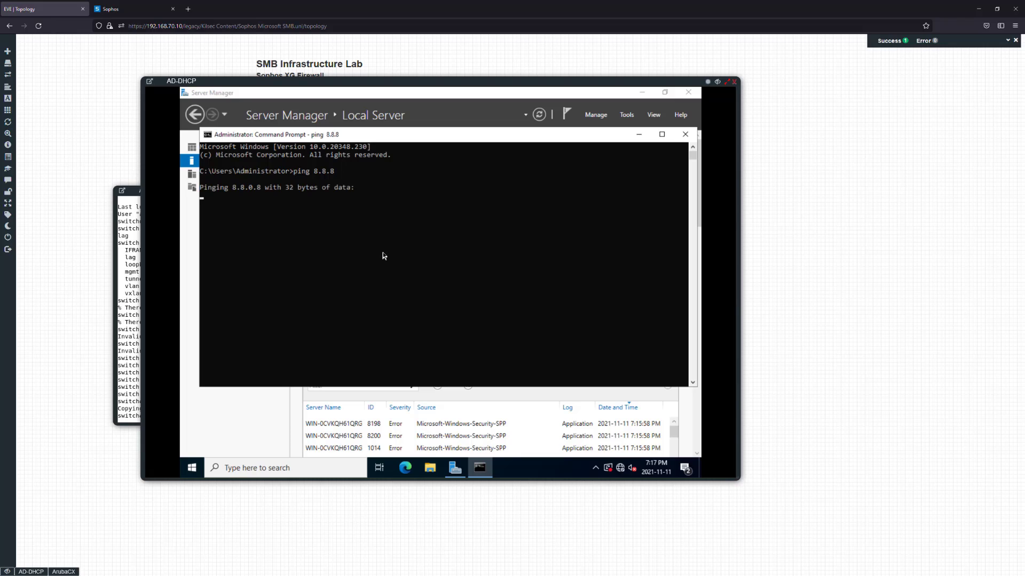
pyautogui.hotkey('ctrl', 'c')
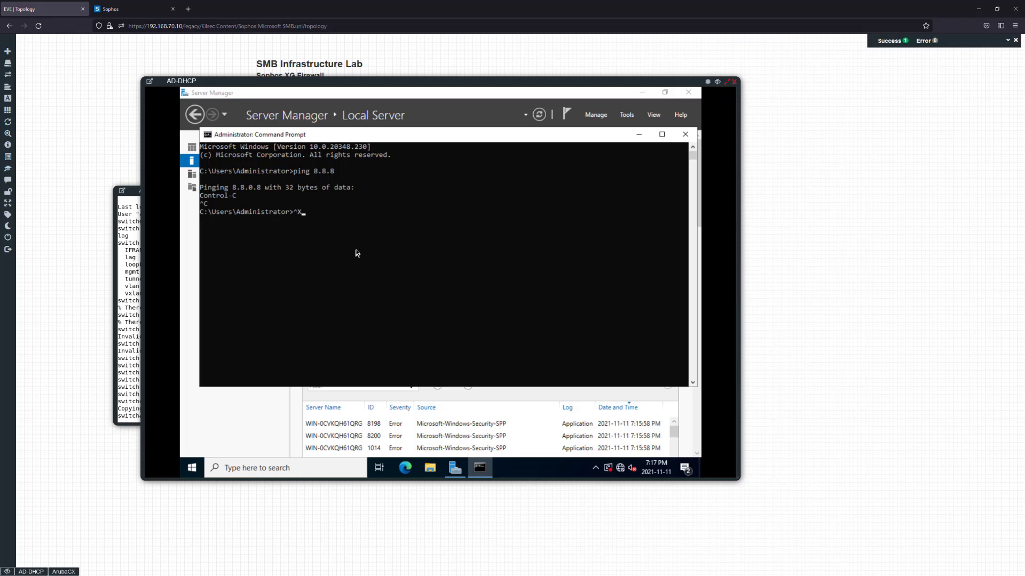
pyautogui.press('Up')
pyautogui.write('.8.8.8')
pyautogui.press('Return')
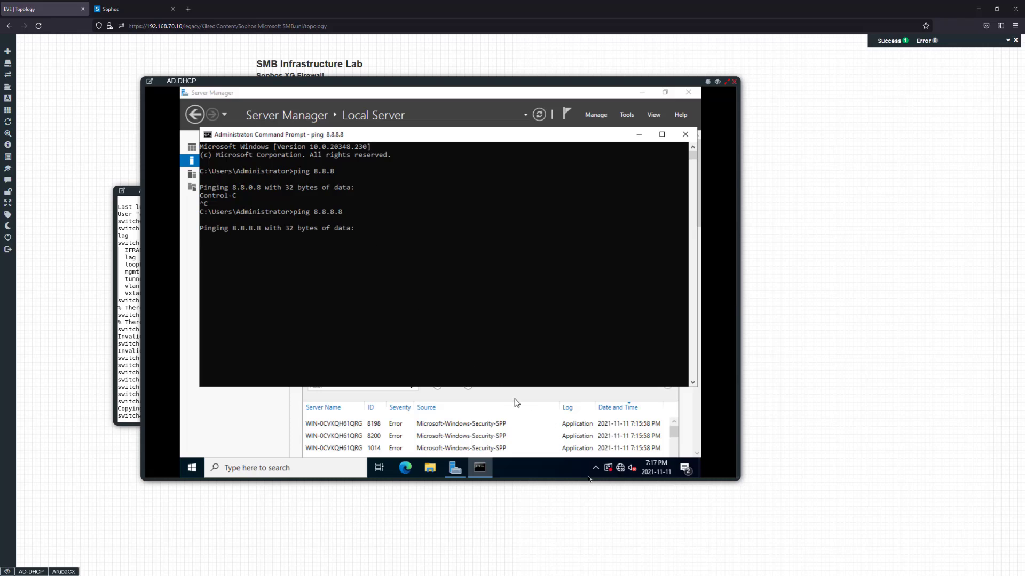
# Check the network status flyout, then resume the ping output in AD-DHCP
pyautogui.click(620, 471)
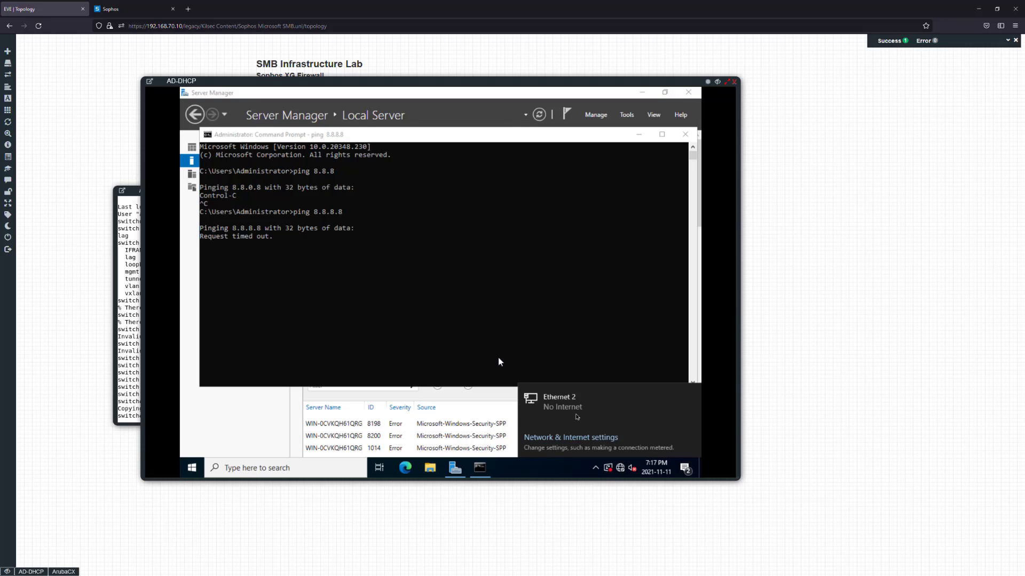
pyautogui.click(380, 320)
pyautogui.click(128, 332)
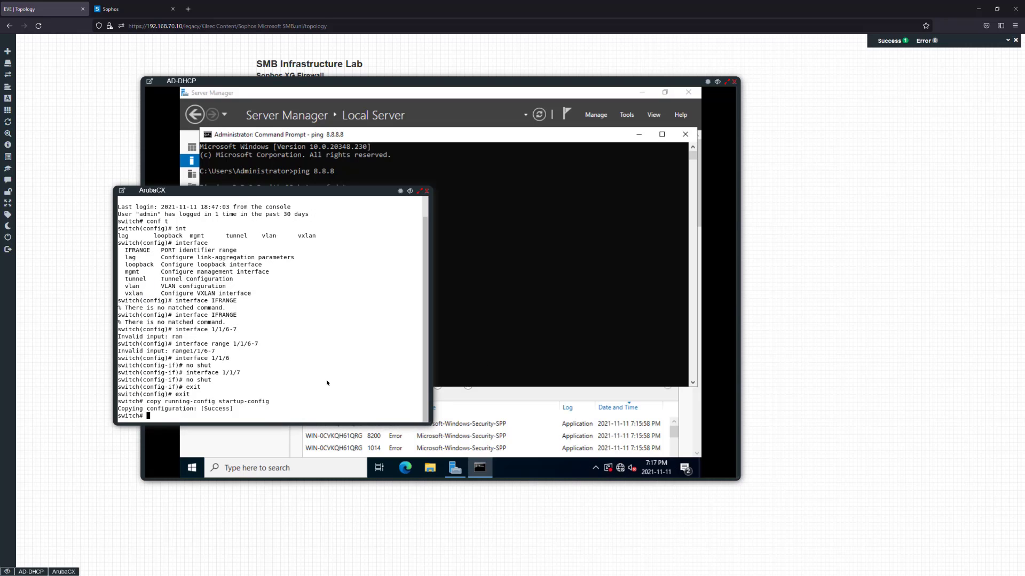
pyautogui.click(505, 251)
pyautogui.click(381, 268)
pyautogui.press('Return')
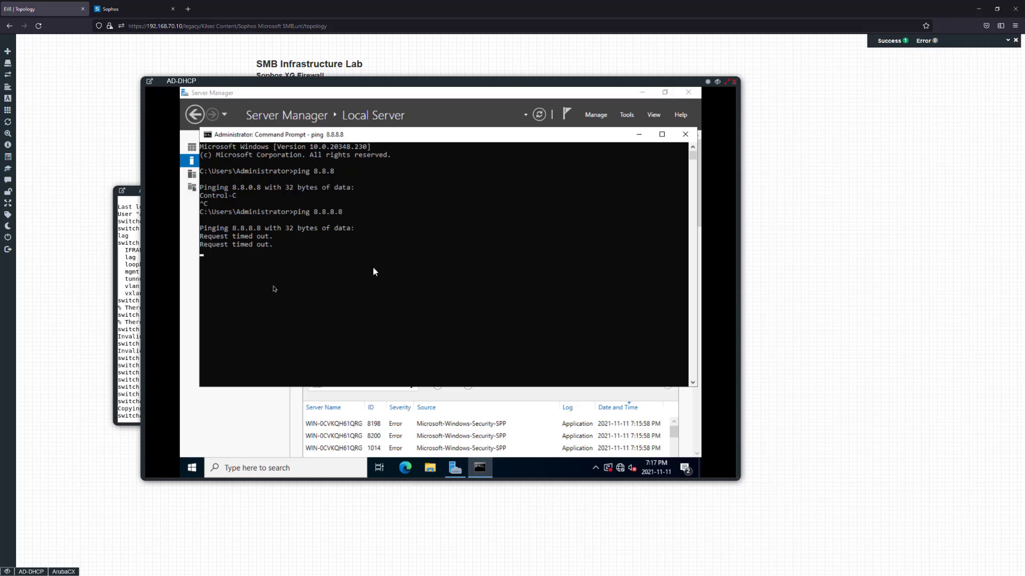
# On the ArubaCX, disable routing on port 1/1/6 and place it in access VLAN 1
pyautogui.click(136, 331)
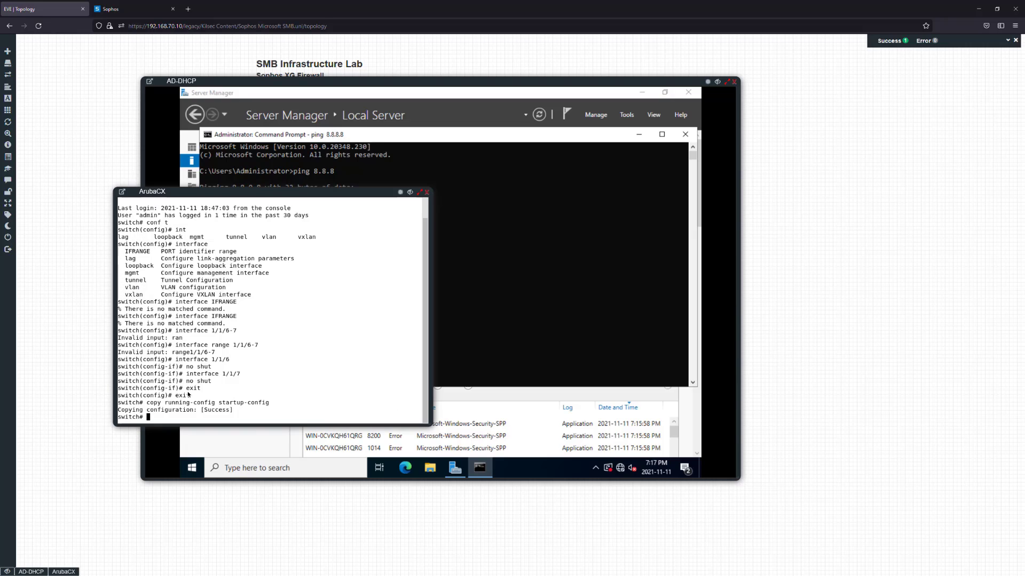
pyautogui.write('conf t')
pyautogui.press('Return')
pyautogui.write('int ')
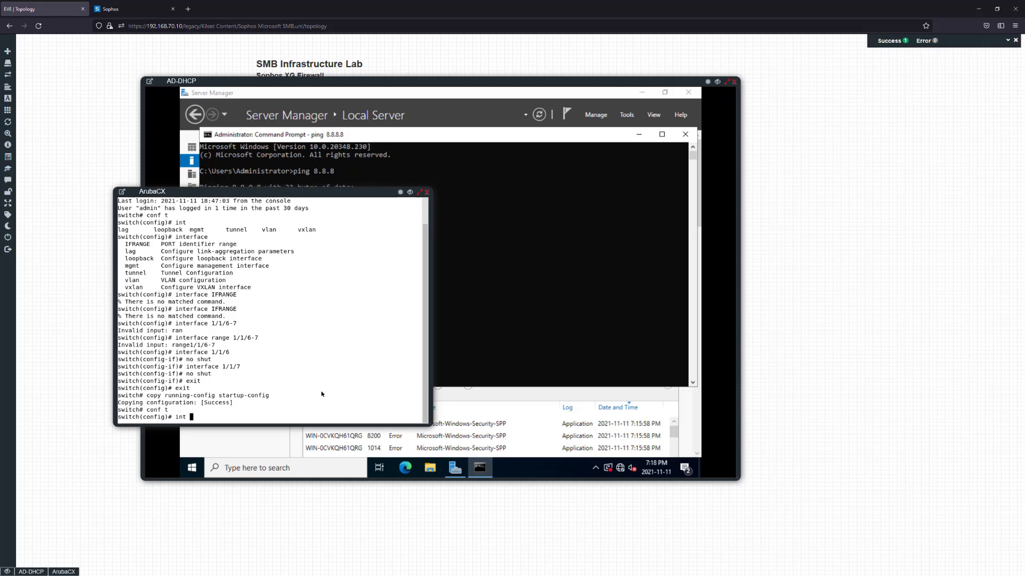
pyautogui.write('1/1/6')
pyautogui.press('Return')
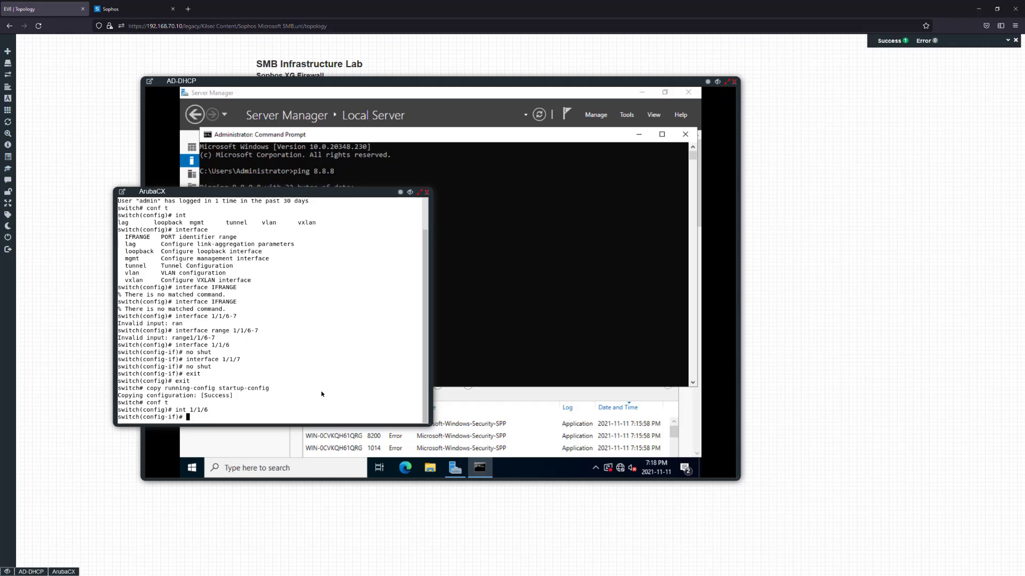
pyautogui.write('no routing')
pyautogui.press('Return')
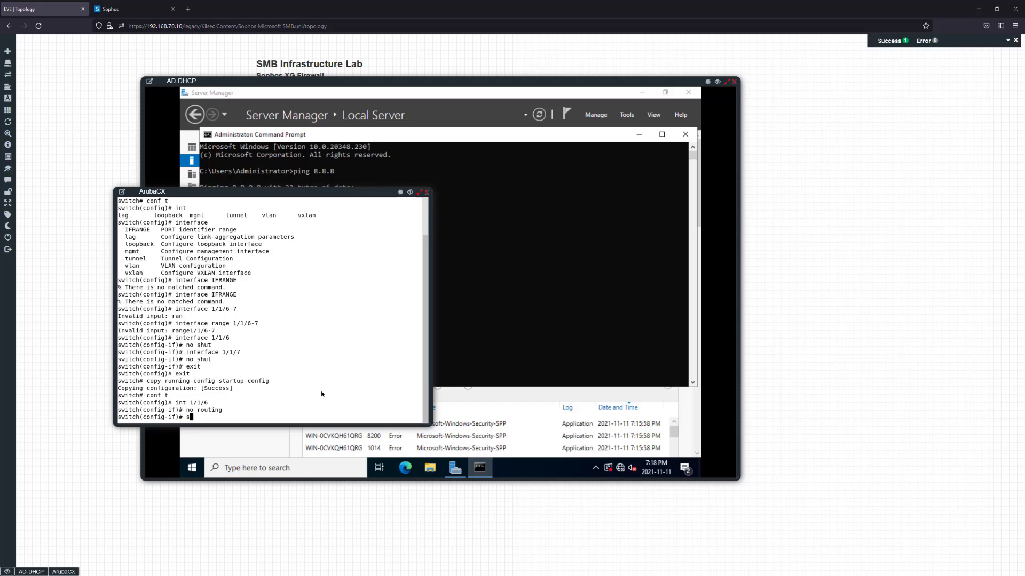
pyautogui.write('vlan access 1')
pyautogui.press('Return')
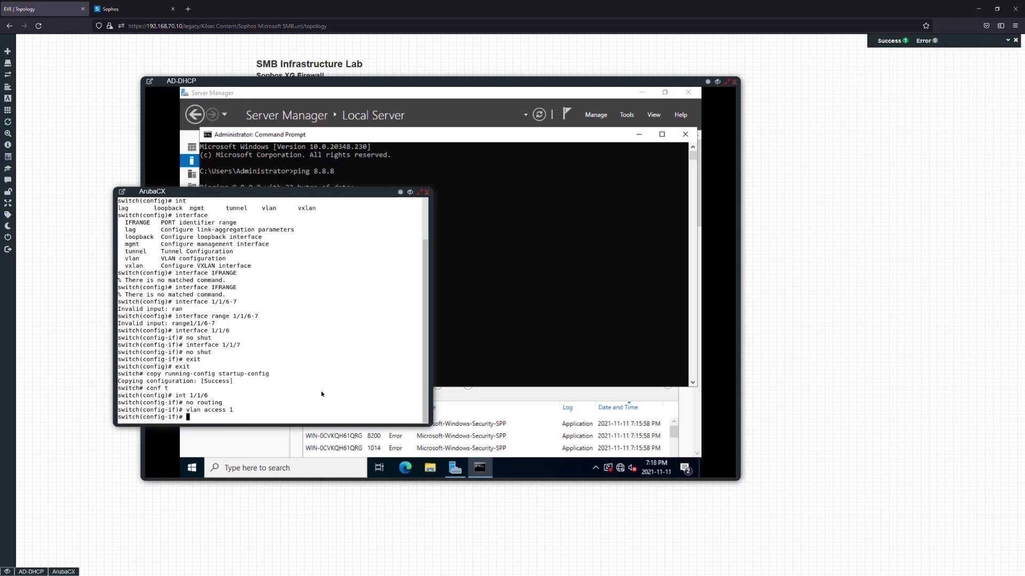
# Disable routing on ArubaCX port 1/1/7
pyautogui.write('int 1/1/7')
pyautogui.press('Return')
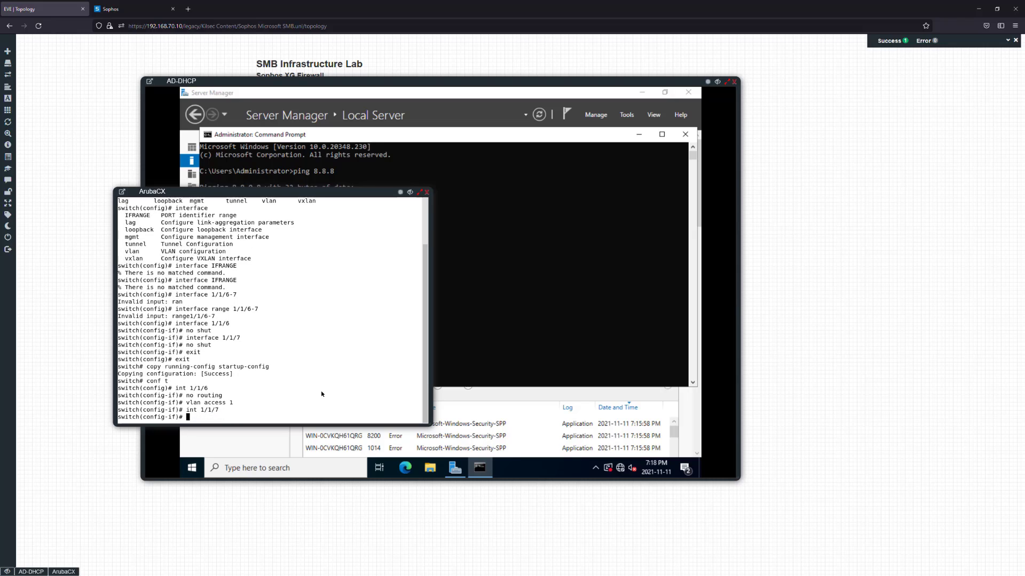
pyautogui.write('no routing')
pyautogui.press('Return')
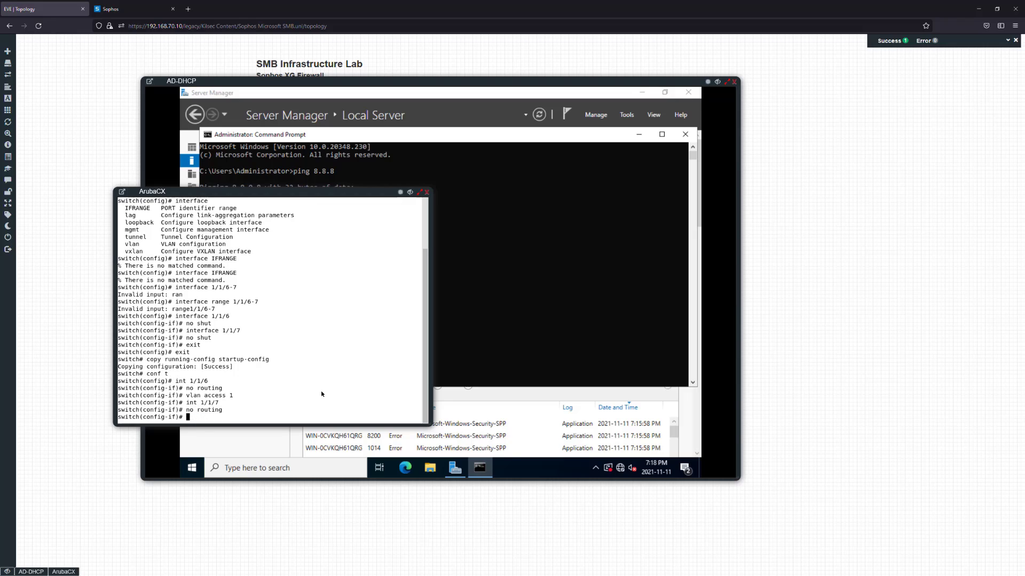
# Put port 1/1/7 in access VLAN 1, rerun the 8.8.8.8 ping, then stop it and close the prompt
pyautogui.write('vlan access 1')
pyautogui.press('Return')
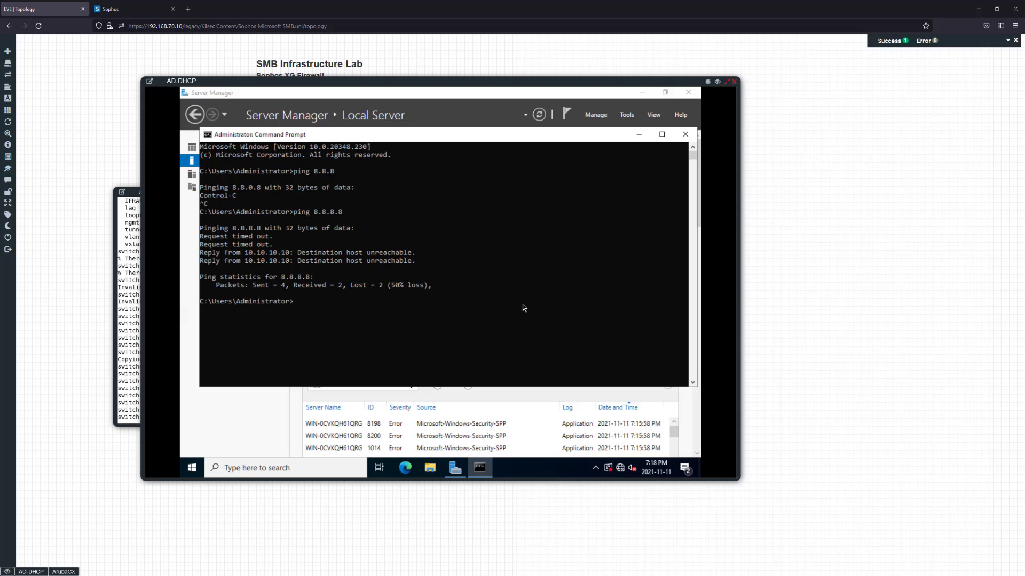
pyautogui.press('Up')
pyautogui.press('Return')
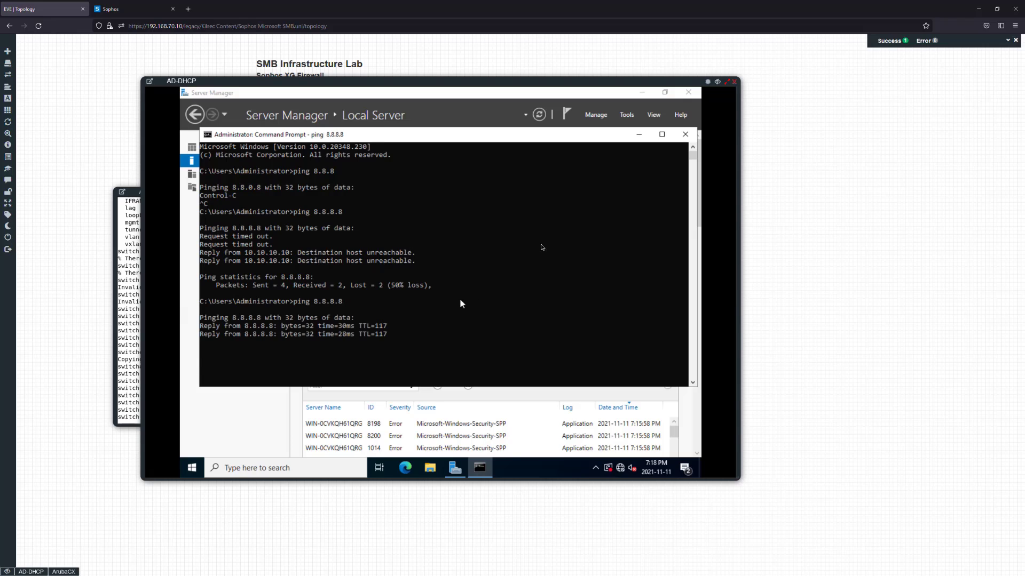
pyautogui.hotkey('ctrl', 'c')
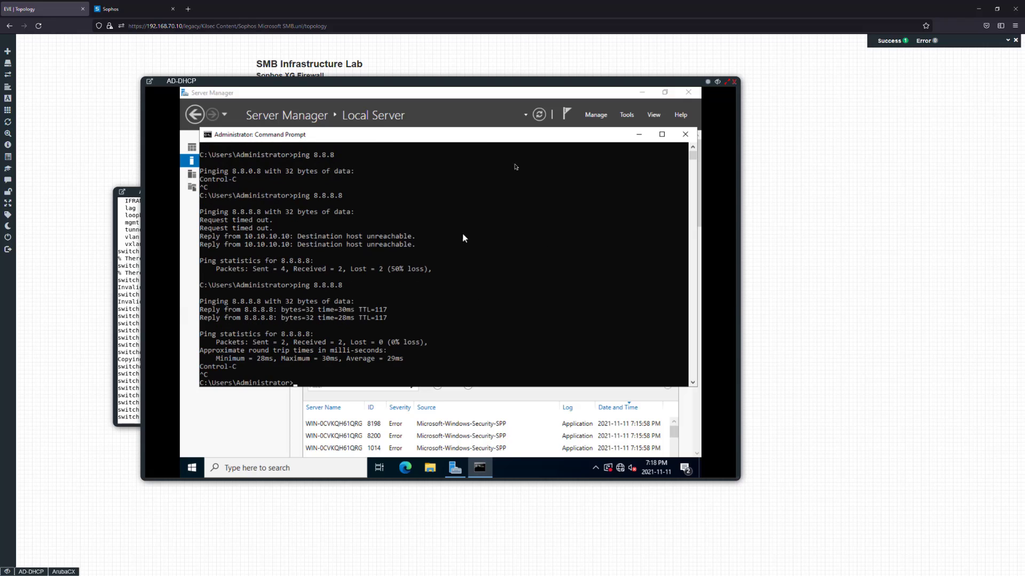
pyautogui.click(686, 134)
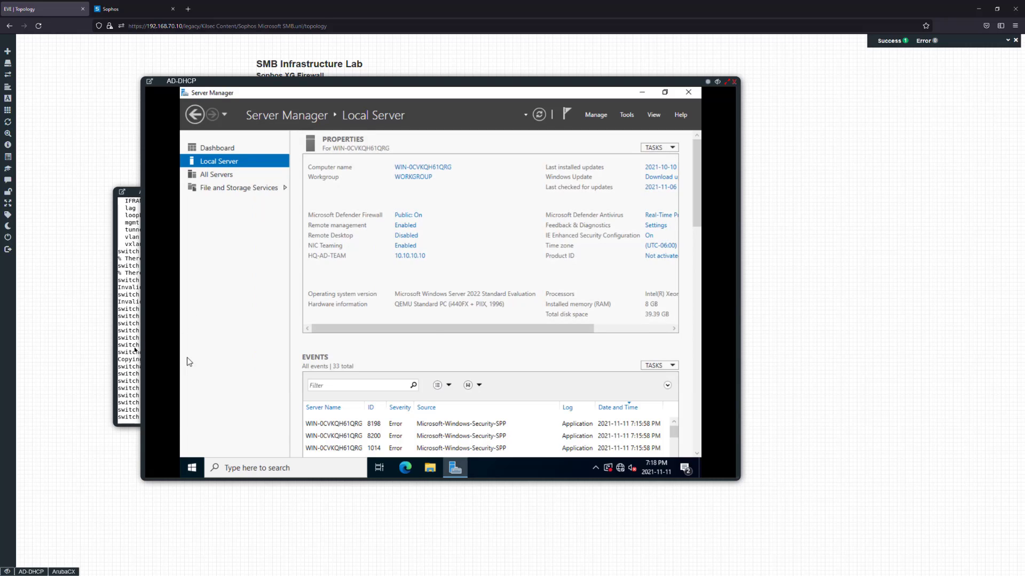
# Exit configuration mode, copy the ArubaCX running-config to startup-config, and close the console
pyautogui.click(132, 341)
pyautogui.press('Return')
pyautogui.write('exit')
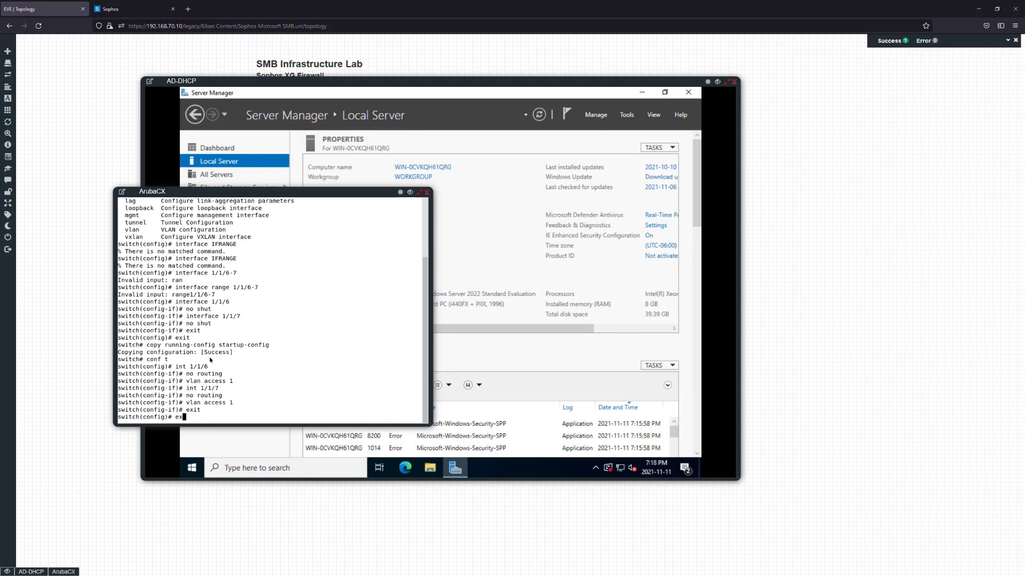
pyautogui.press('Return')
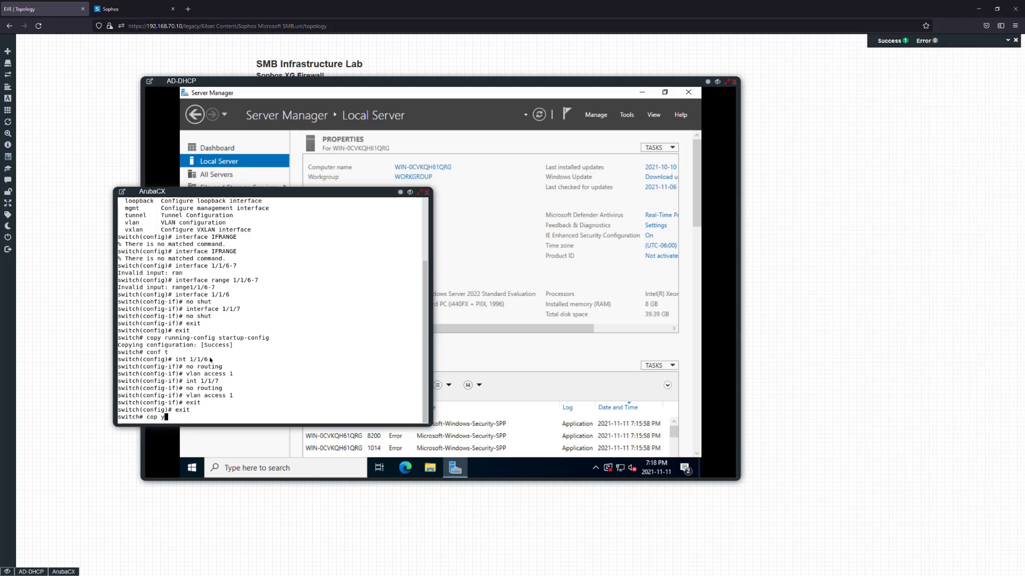
pyautogui.write('copy running-config ')
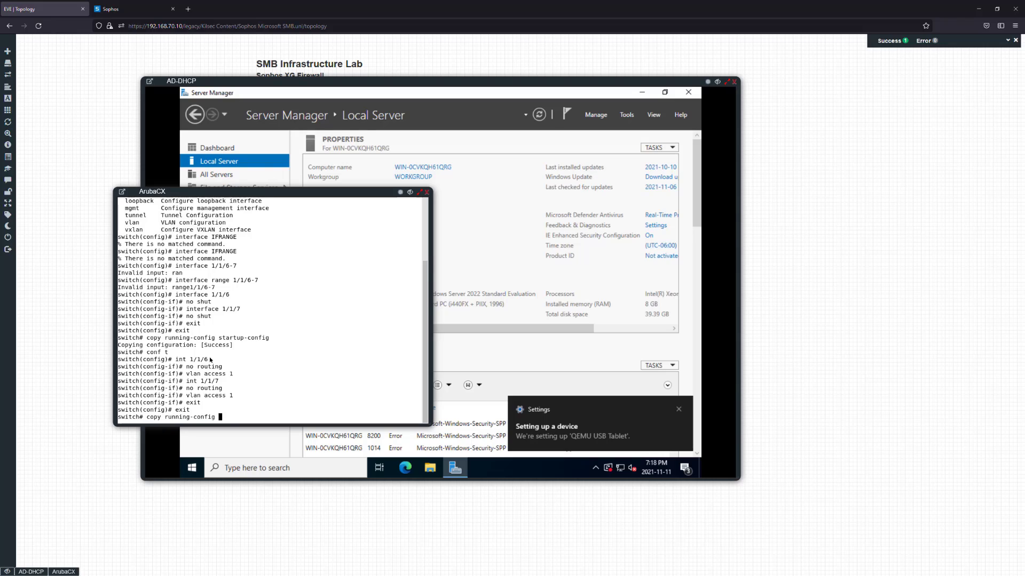
pyautogui.write('startup-config')
pyautogui.press('Return')
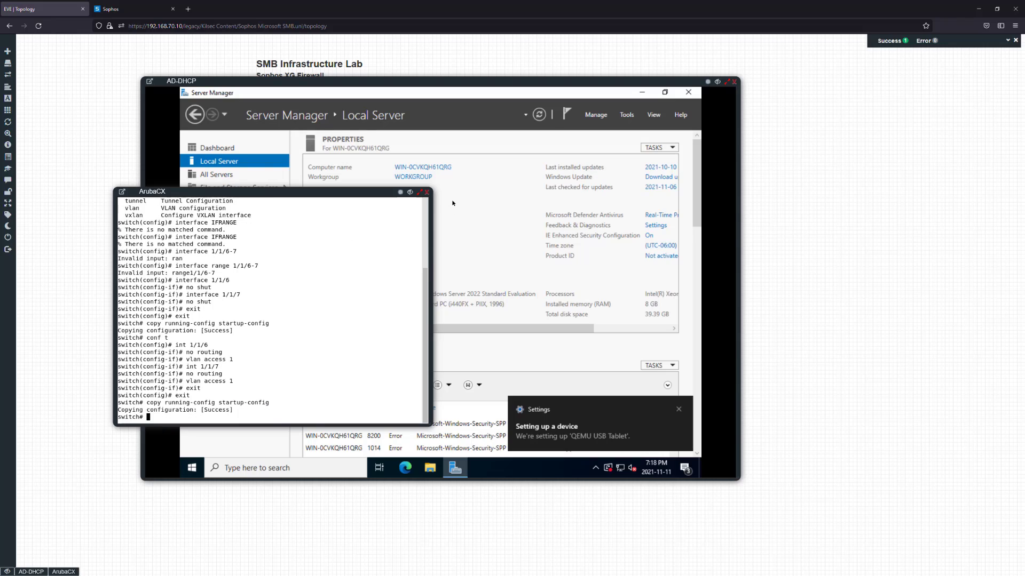
pyautogui.click(428, 193)
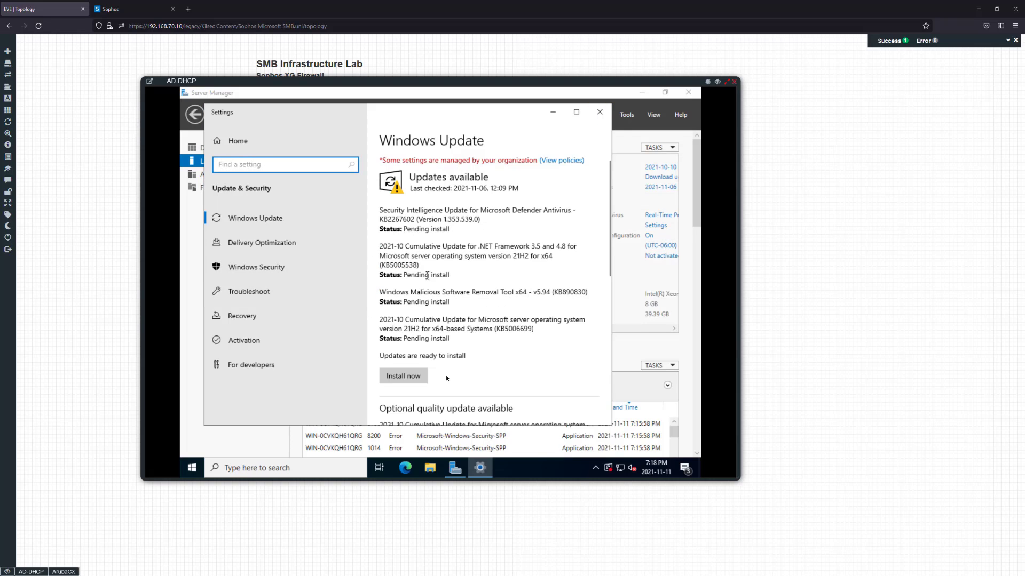
# Install the four pending Windows updates, including the 2021-10 cumulative update, and close Settings
pyautogui.click(412, 375)
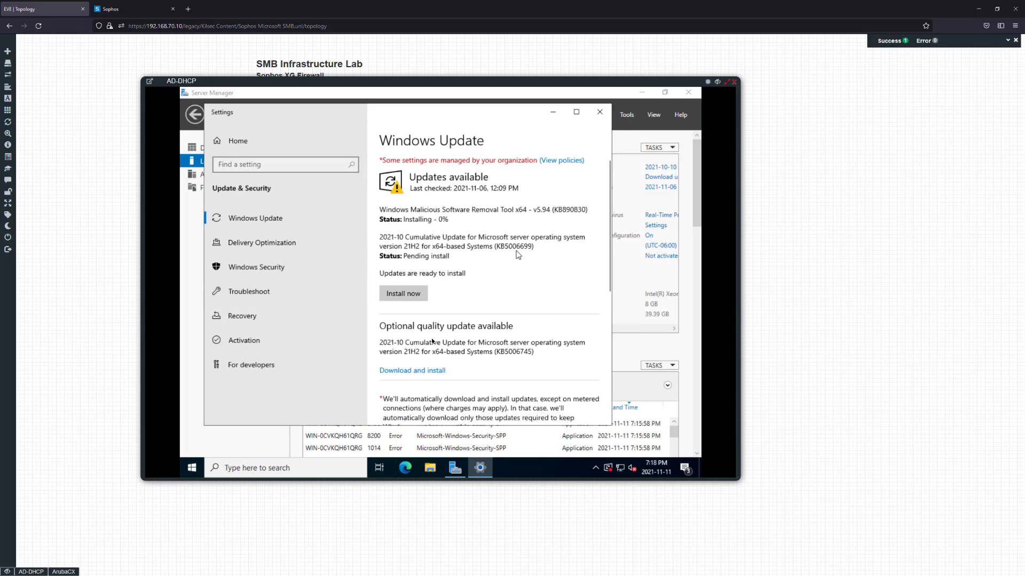
pyautogui.click(600, 113)
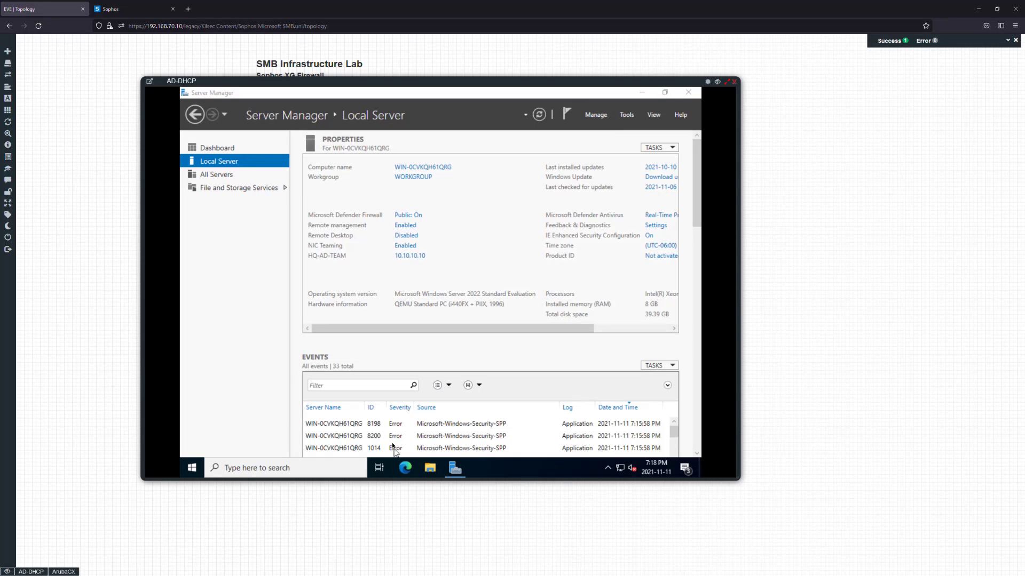
# Restart the AD-DHCP server from the Start menu and sign back in with the Administrator password
pyautogui.click(192, 467)
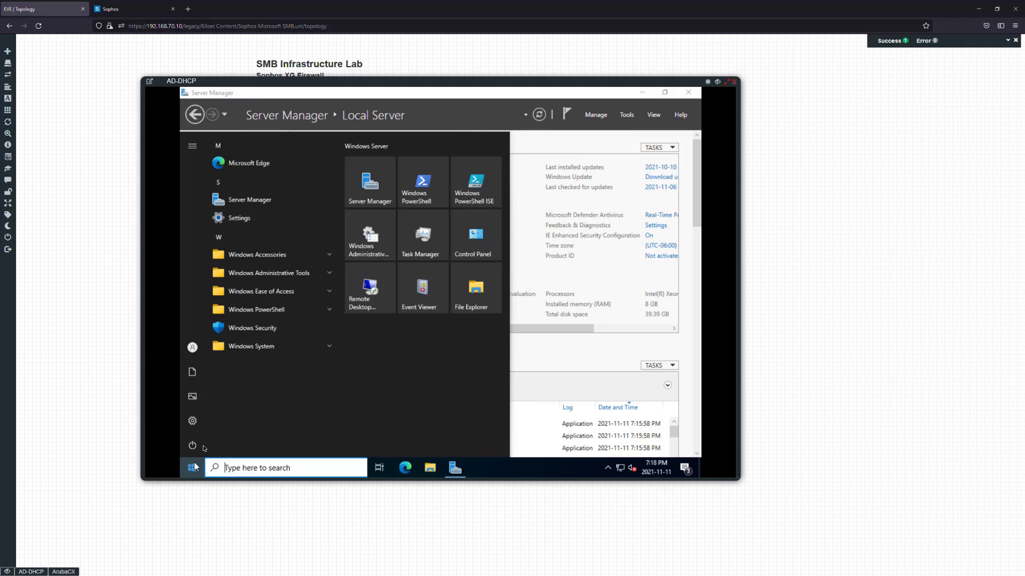
pyautogui.click(194, 443)
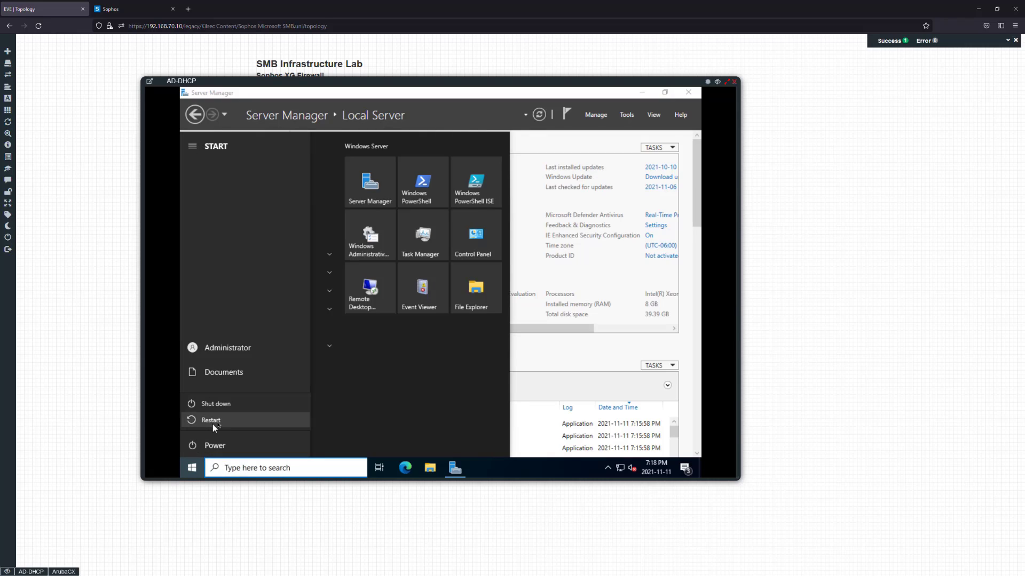
pyautogui.click(213, 424)
pyautogui.click(330, 416)
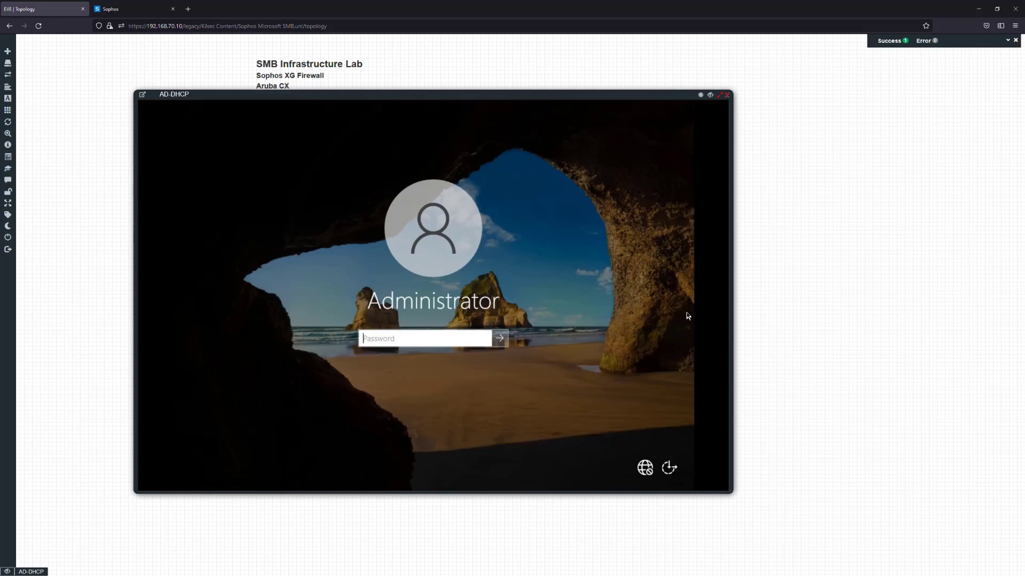
pyautogui.write('P')
pyautogui.press('Return')
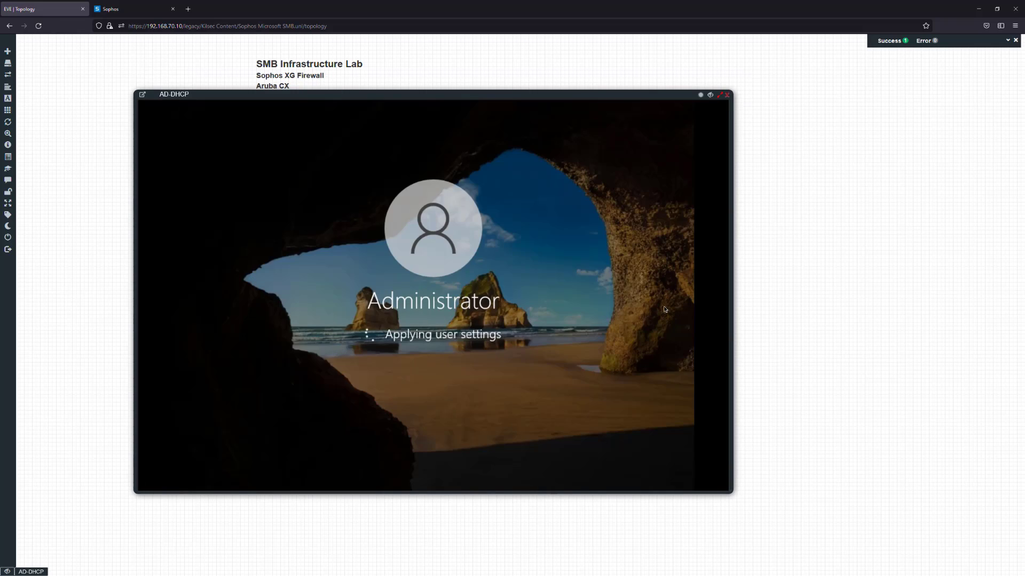
pyautogui.moveTo(473, 104); pyautogui.dragTo(532, 102)
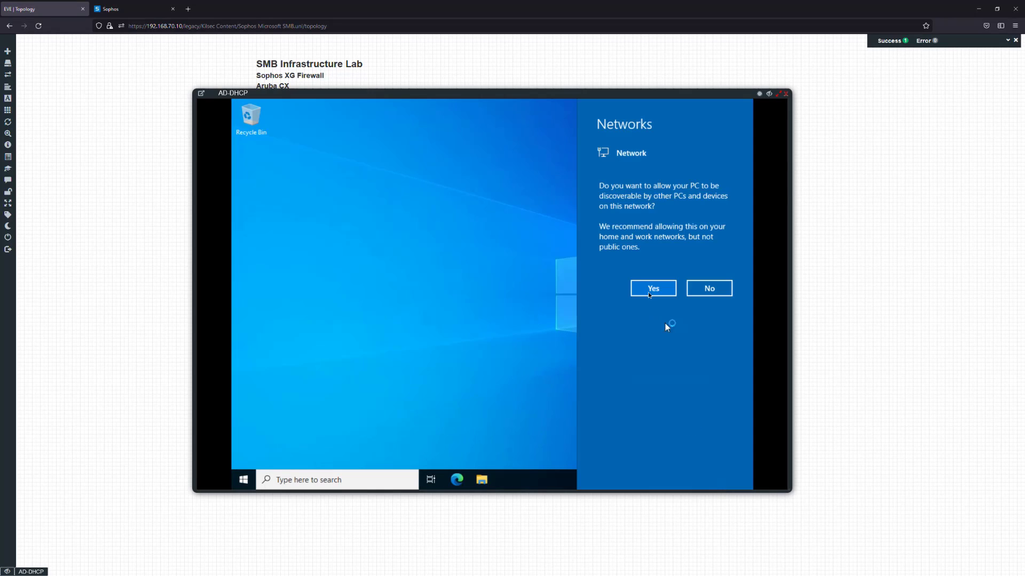
# Allow network discoverability for the server so the Server Manager Dashboard loads
pyautogui.click(649, 290)
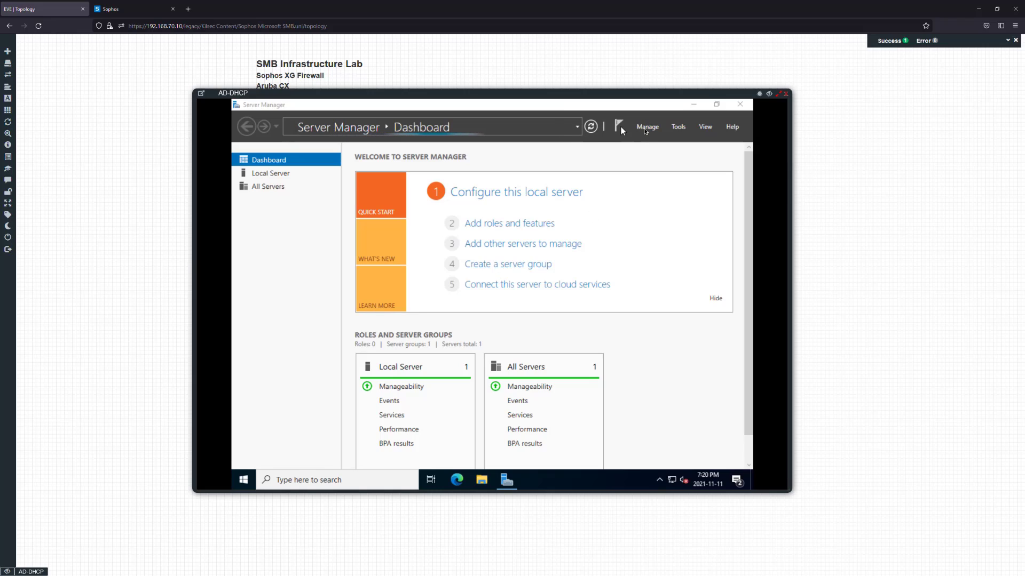
# Start Add Roles and Features, dismiss the data-collection notice, and view Local Server showing HQ-AD
pyautogui.click(647, 128)
pyautogui.click(652, 140)
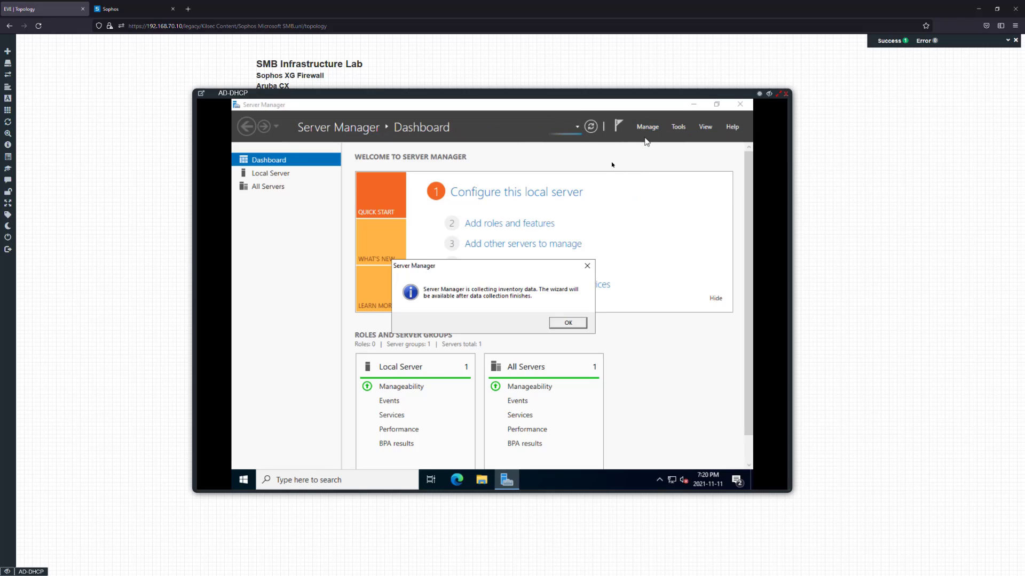
pyautogui.click(568, 323)
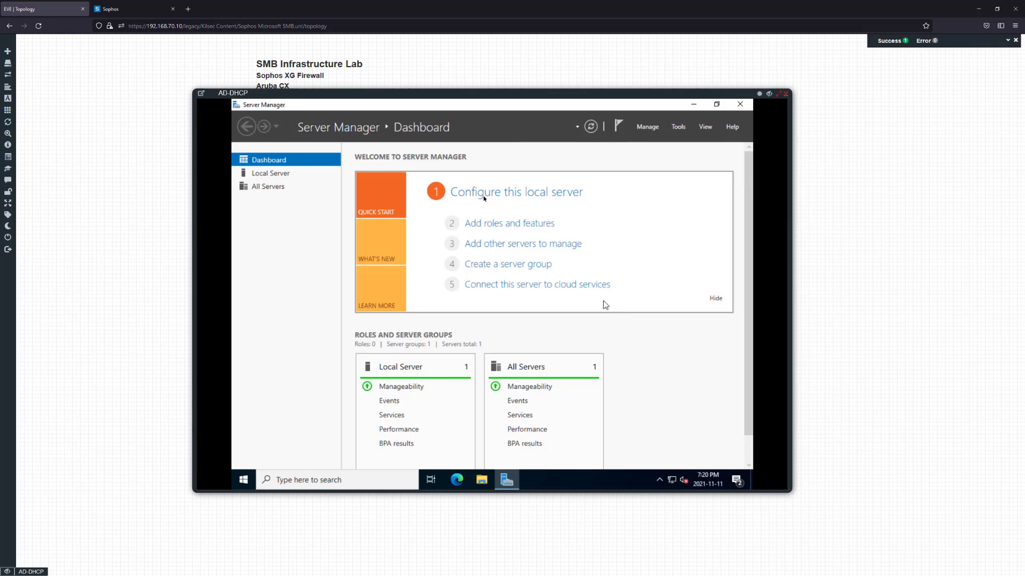
pyautogui.click(274, 174)
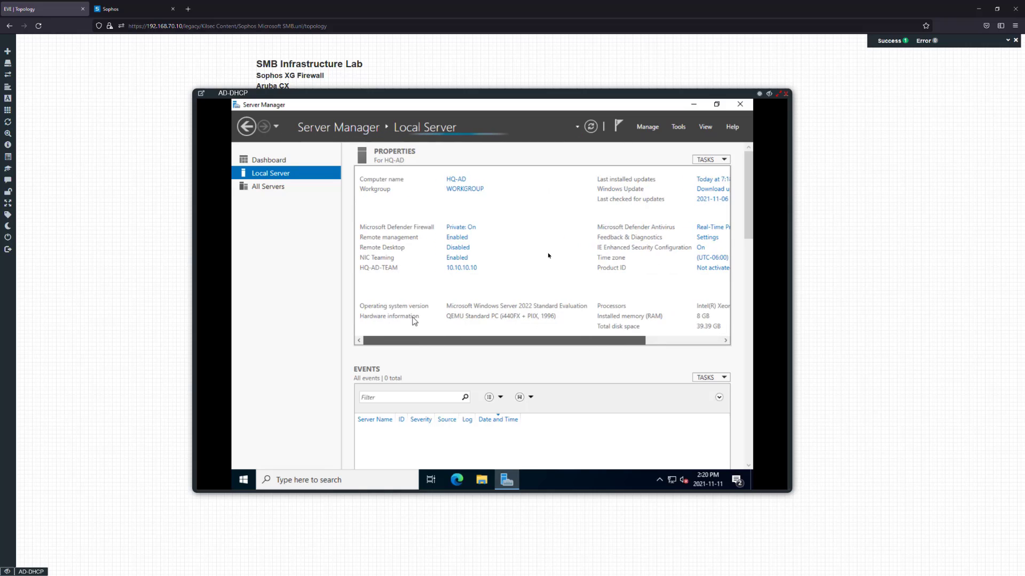
# In the roles wizard, select Active Directory Domain Services and DHCP Server with their required features
pyautogui.click(647, 126)
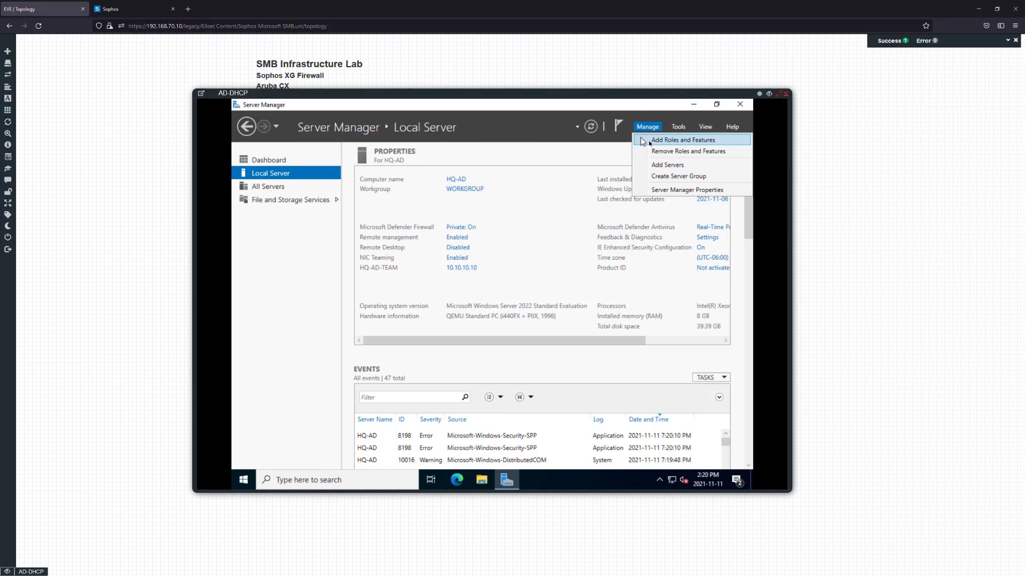
pyautogui.click(648, 141)
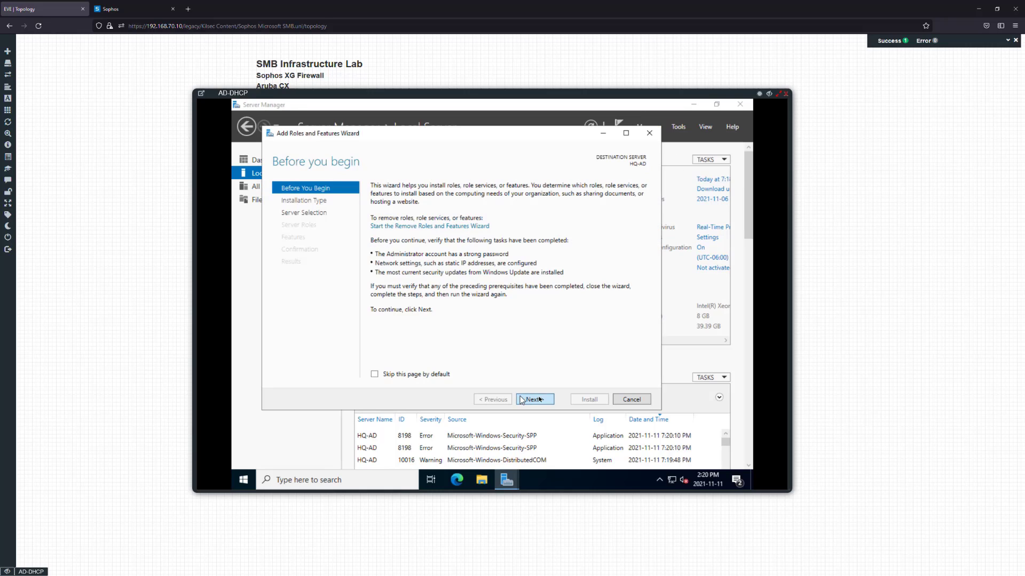
pyautogui.click(534, 400)
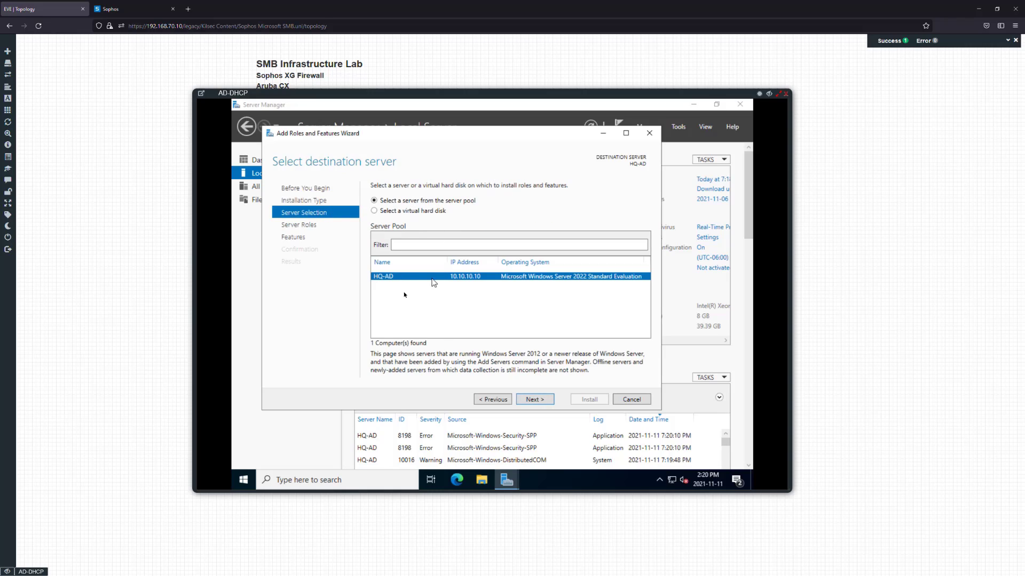
pyautogui.click(533, 399)
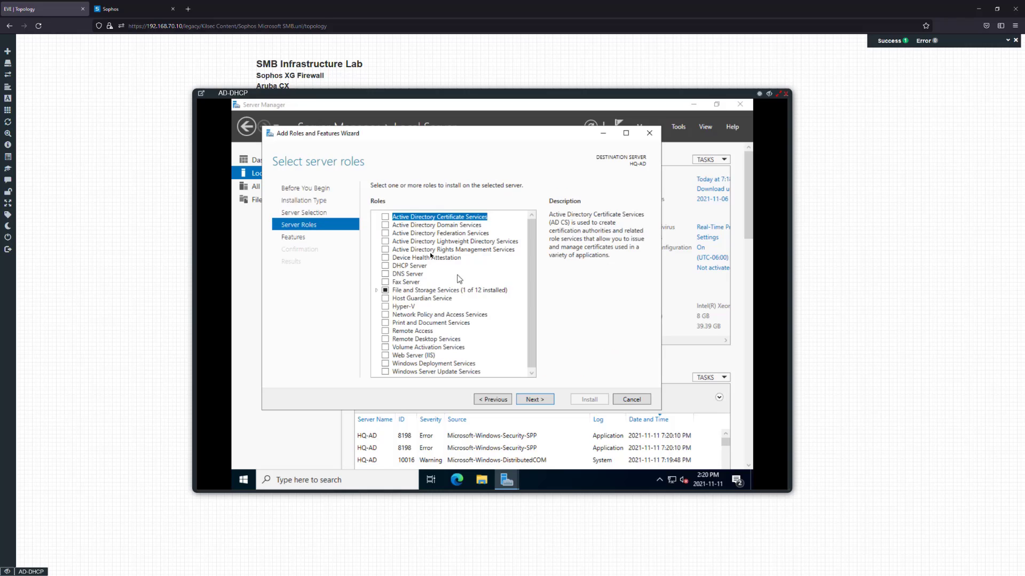
pyautogui.click(385, 226)
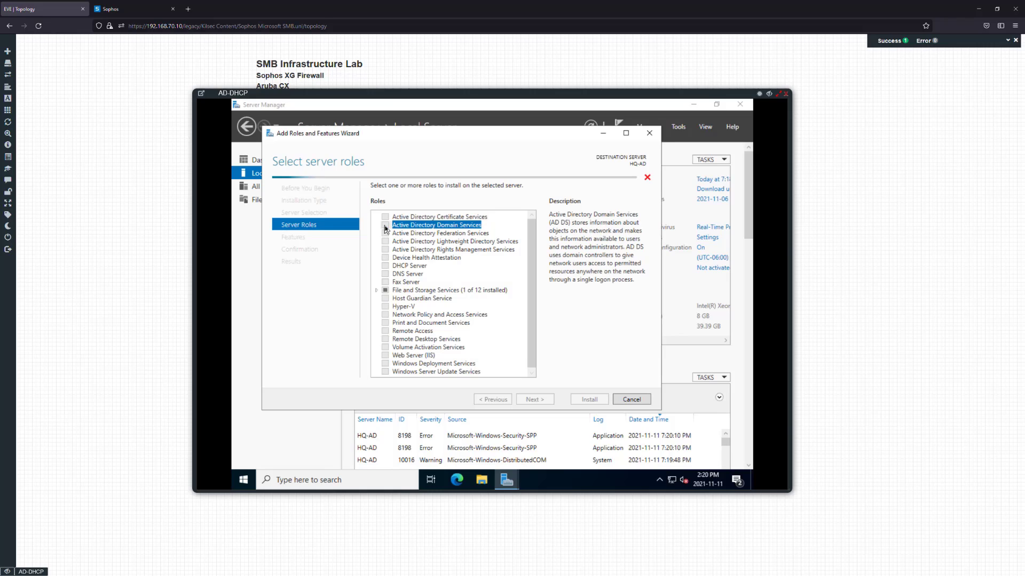
pyautogui.press('Return')
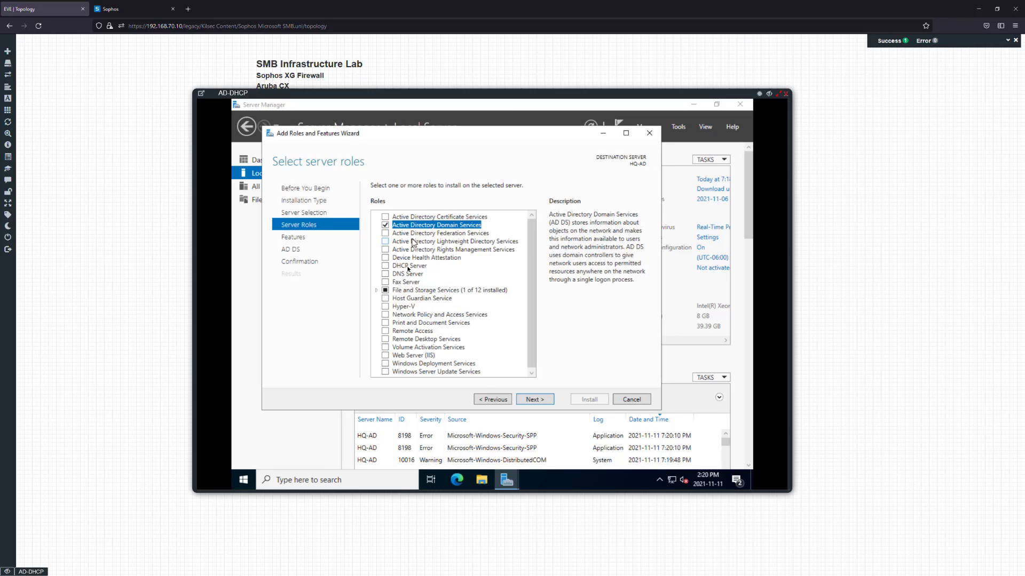
pyautogui.click(385, 265)
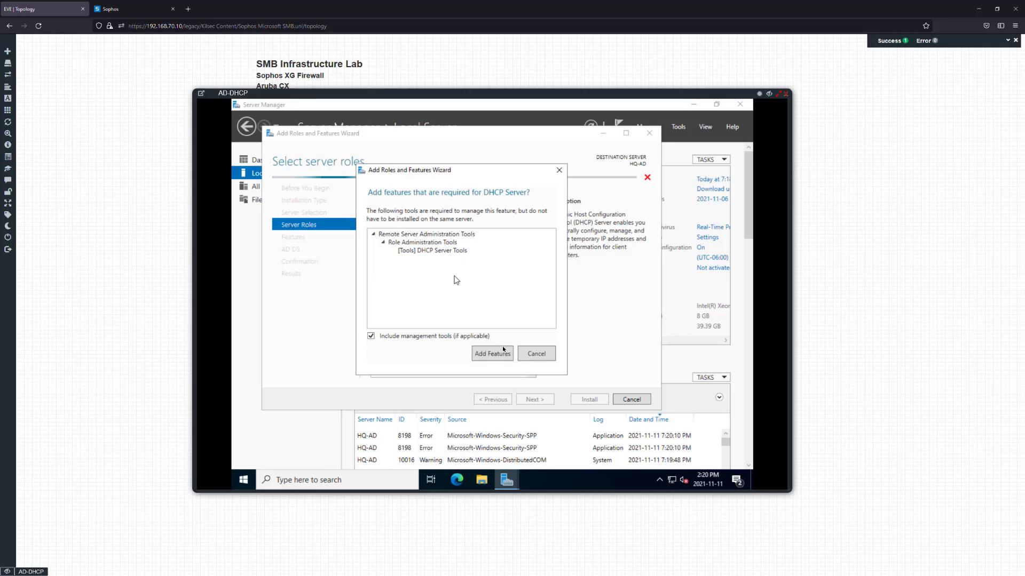
pyautogui.click(499, 357)
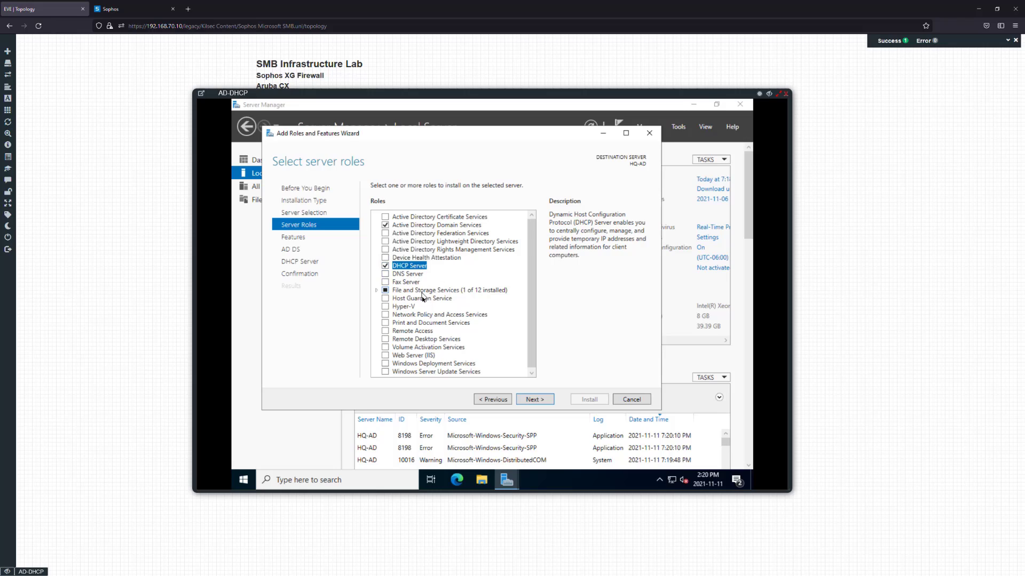
# Decline the Print and Document Services features and advance to the optional features list
pyautogui.scroll(-1, 436, 295)
pyautogui.scroll(1, 428, 354)
pyautogui.click(386, 323)
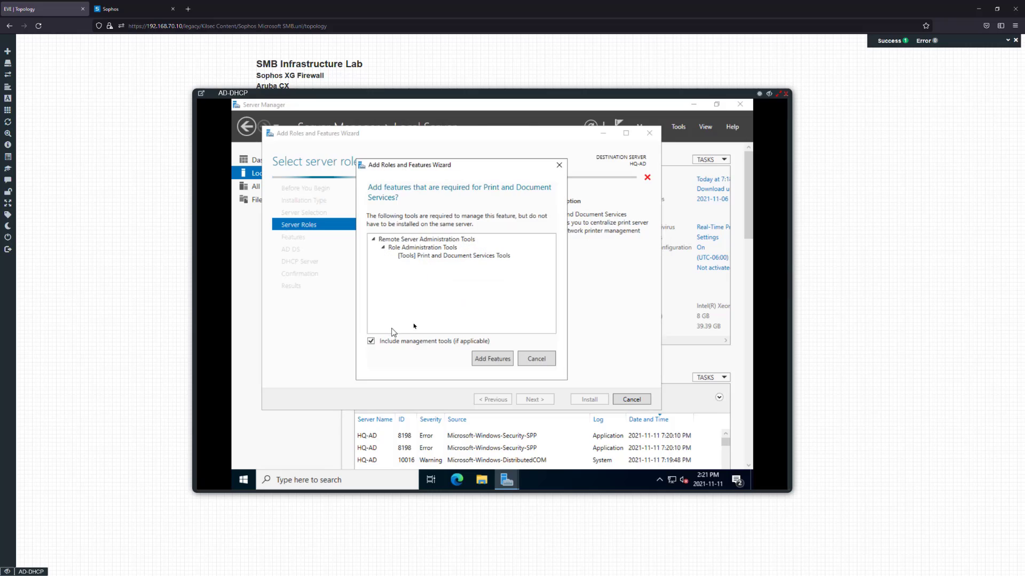
pyautogui.click(534, 360)
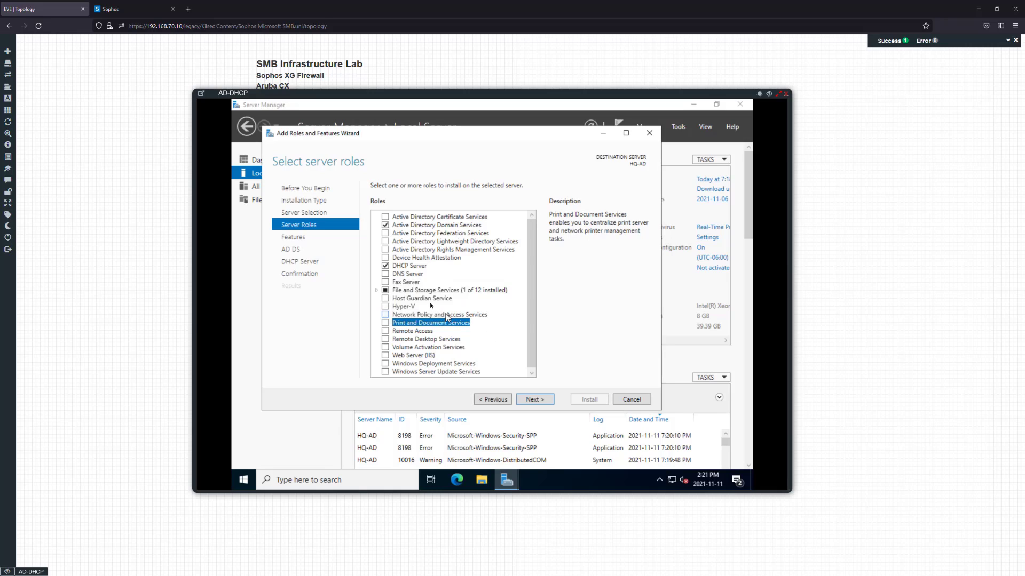
pyautogui.click(536, 400)
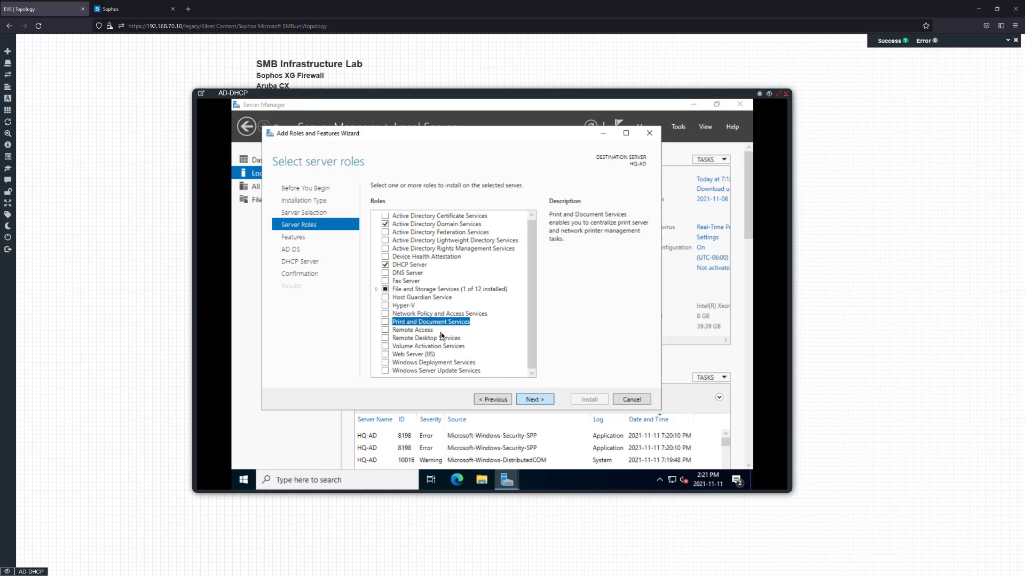
pyautogui.scroll(-1, 442, 334)
pyautogui.scroll(-6, 442, 334)
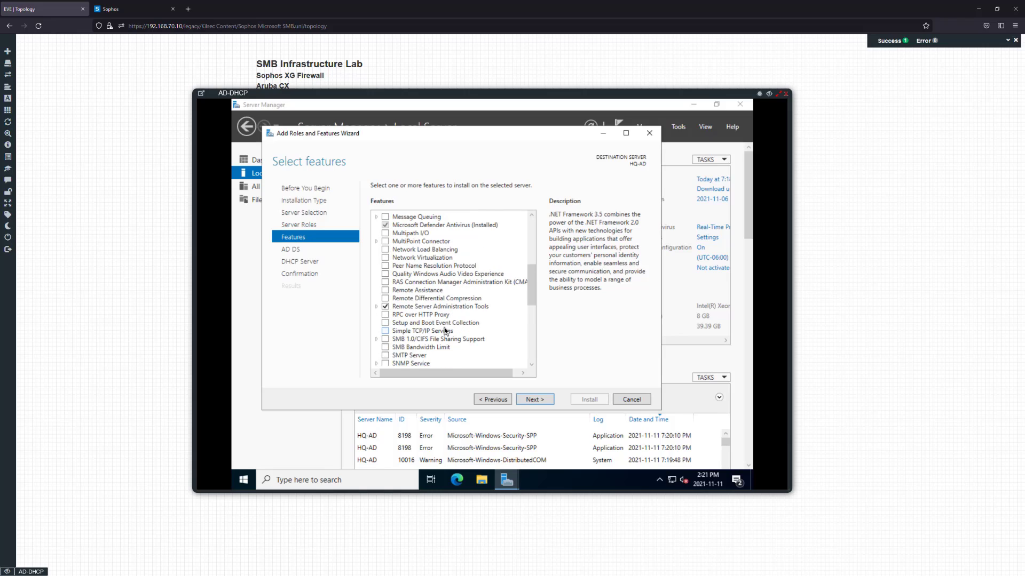
# Go back to roles and add Print and Document Services with its print management tools
pyautogui.click(507, 399)
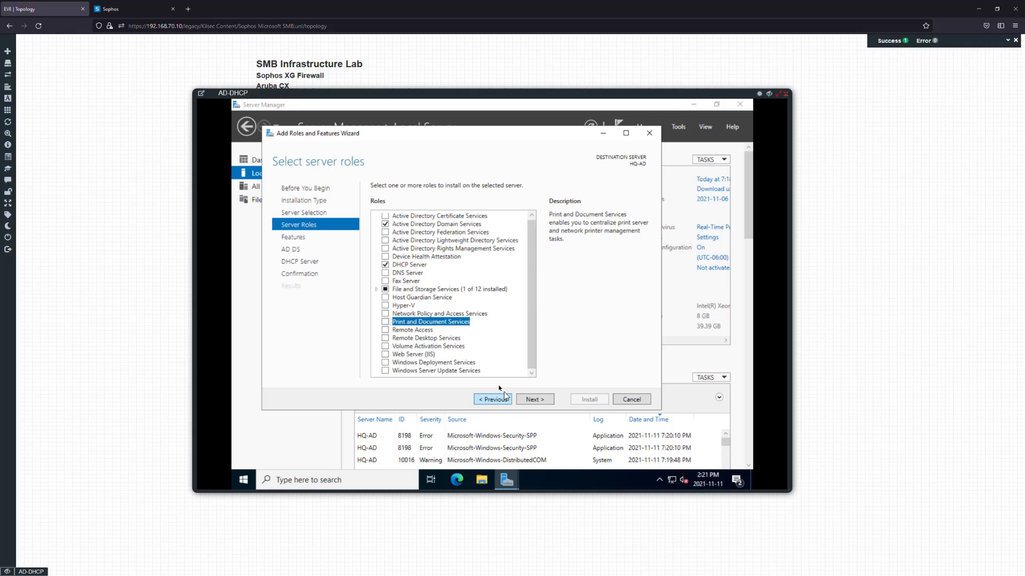
pyautogui.click(388, 322)
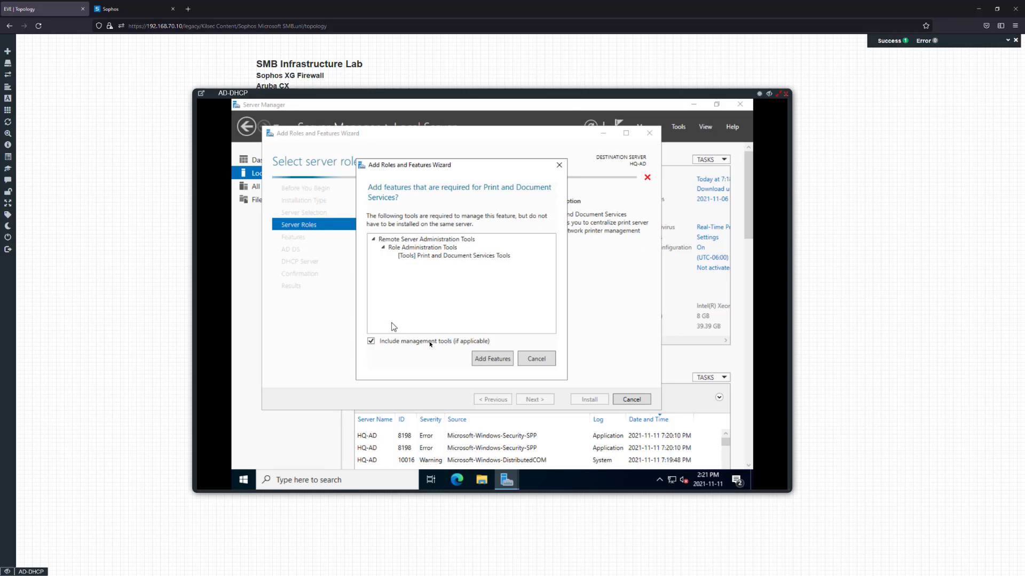
pyautogui.click(492, 360)
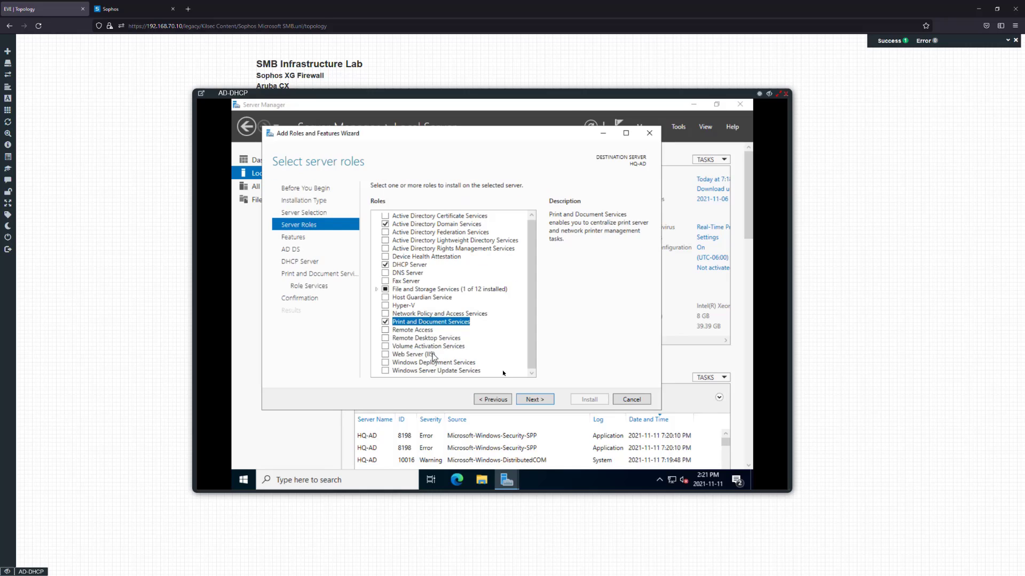
pyautogui.click(534, 399)
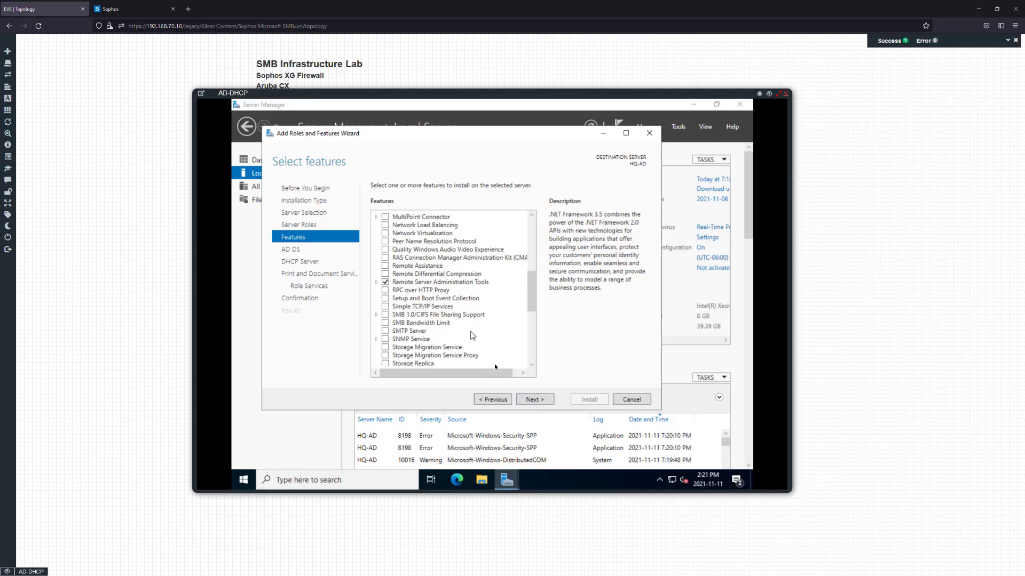
pyautogui.scroll(-1, 508, 373)
pyautogui.scroll(-5, 507, 371)
pyautogui.scroll(-3, 507, 372)
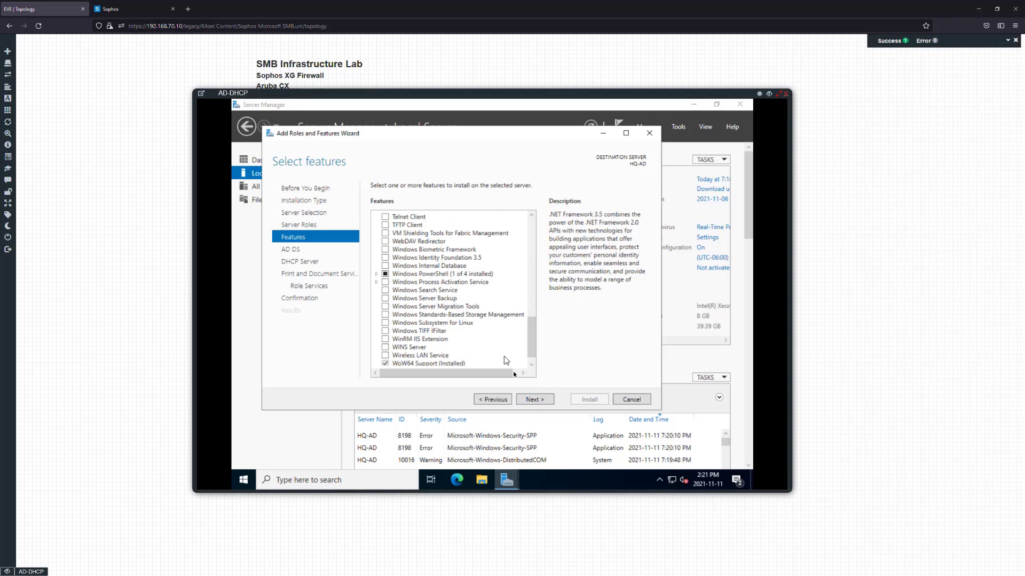
# Advance through Features, AD DS, DHCP and Print pages, keeping Print Server, to confirmation
pyautogui.click(535, 400)
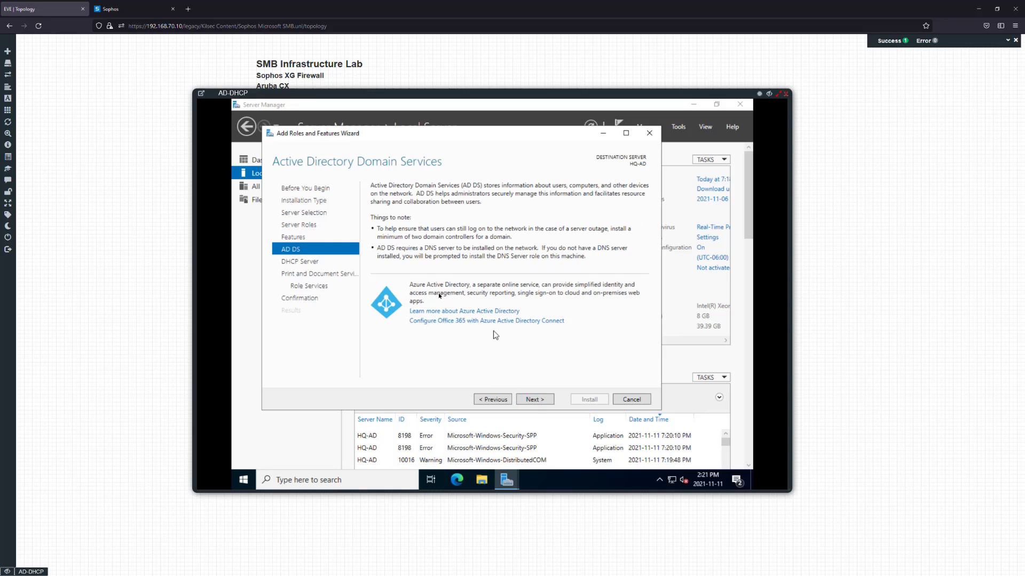
pyautogui.click(538, 399)
pyautogui.click(531, 400)
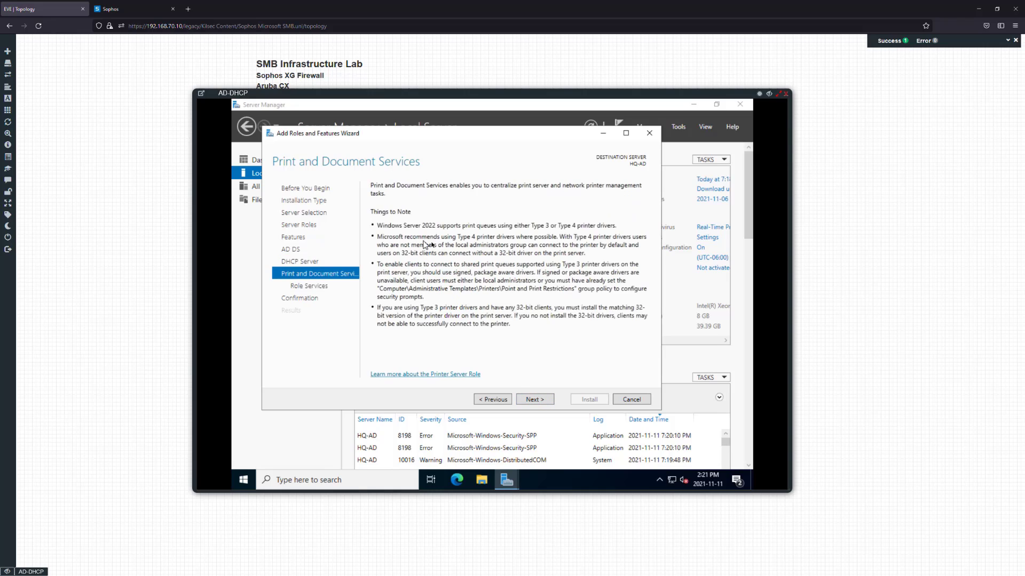
pyautogui.click(535, 400)
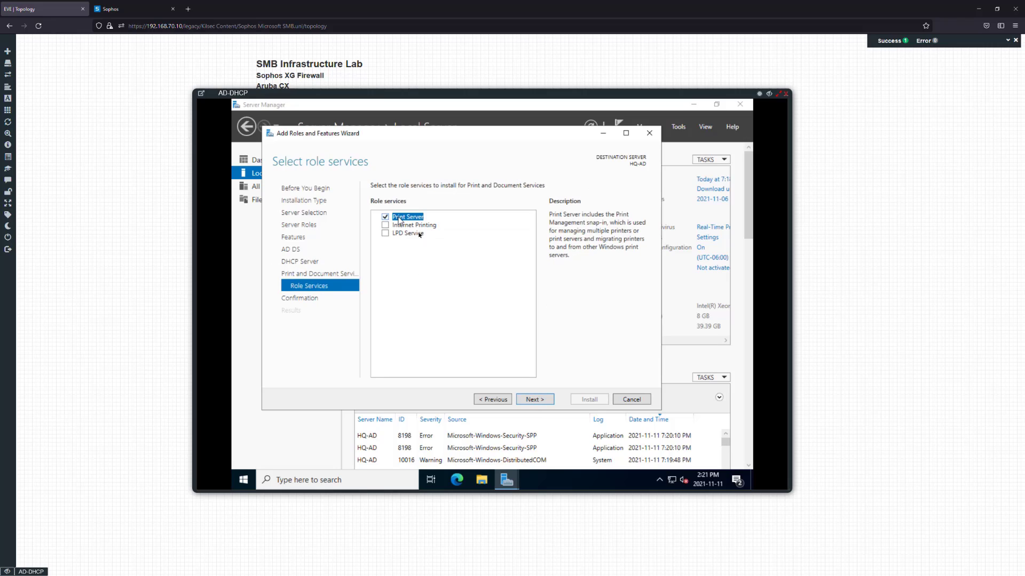
pyautogui.click(535, 401)
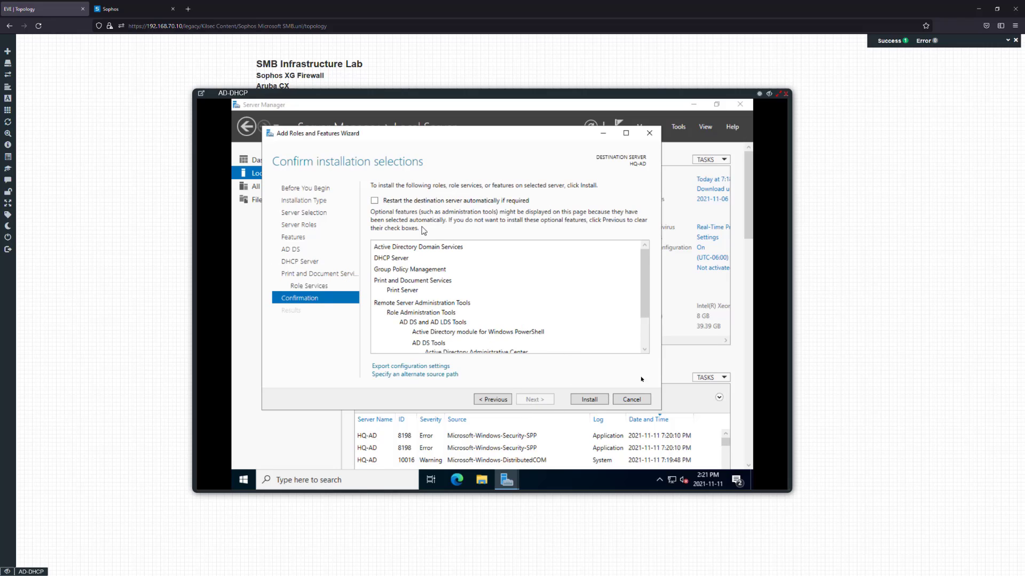
# Install the AD DS, DHCP Server and Print Server roles on HQ-AD, then view pending post-deployment tasks
pyautogui.click(594, 401)
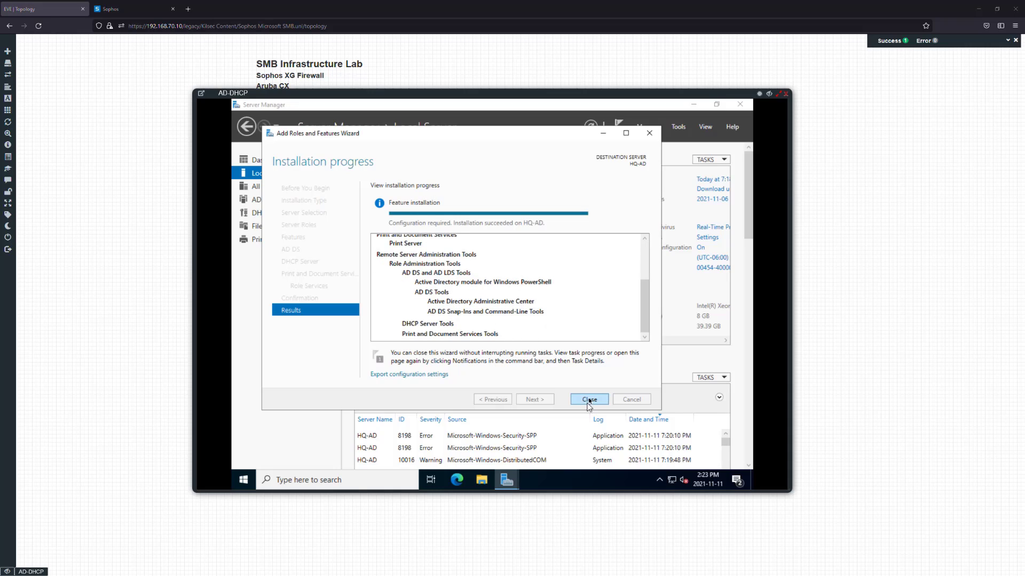
pyautogui.click(587, 400)
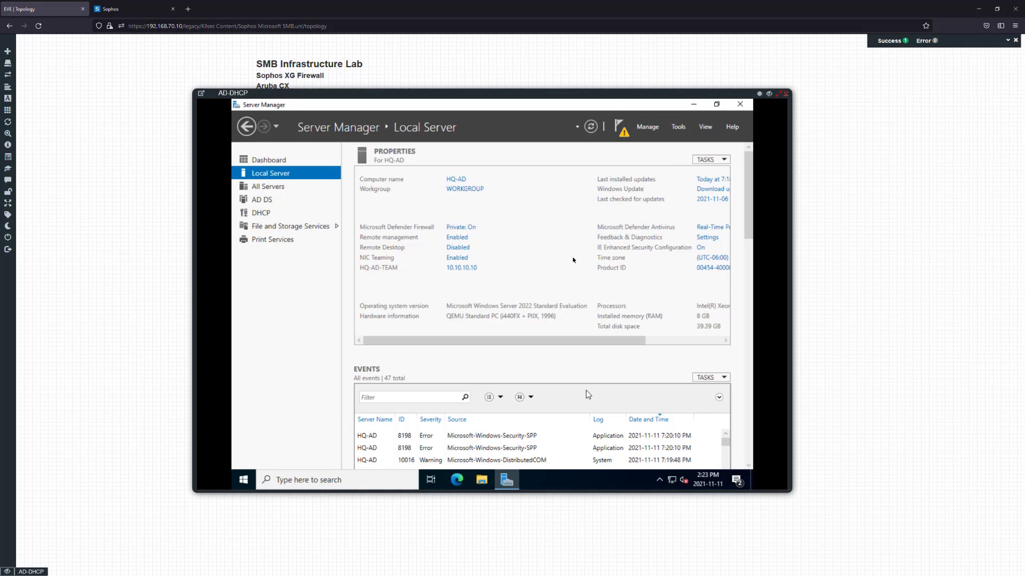
pyautogui.click(620, 129)
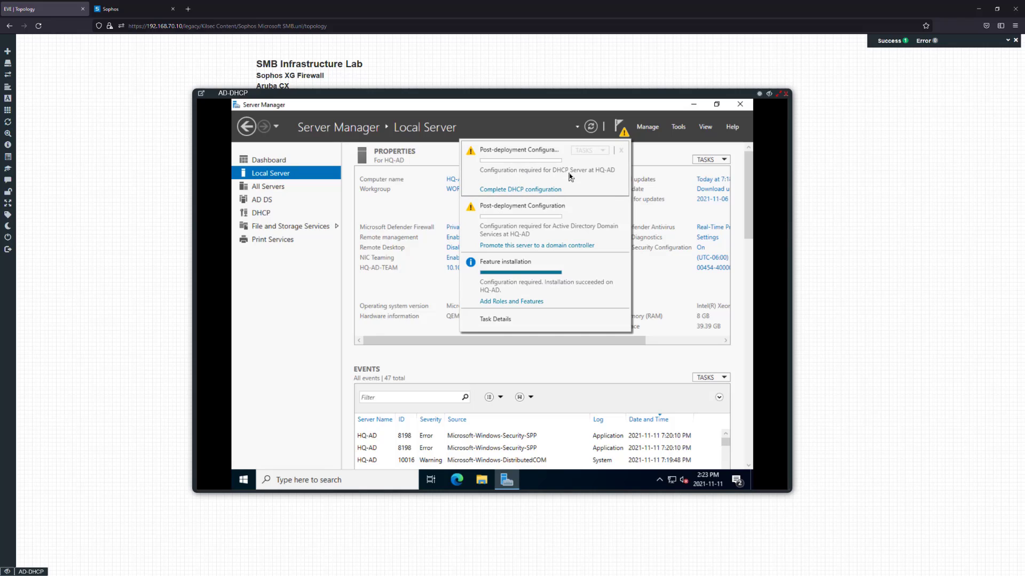
# Promote HQ-AD to a domain controller in a new forest with root domain ad.kilseclab.com
pyautogui.click(542, 246)
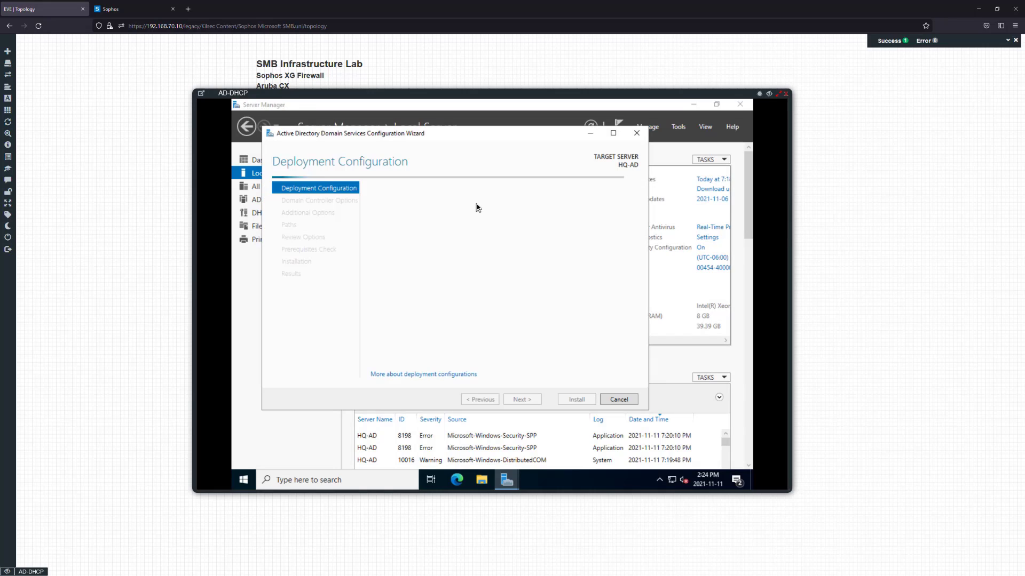
pyautogui.click(419, 225)
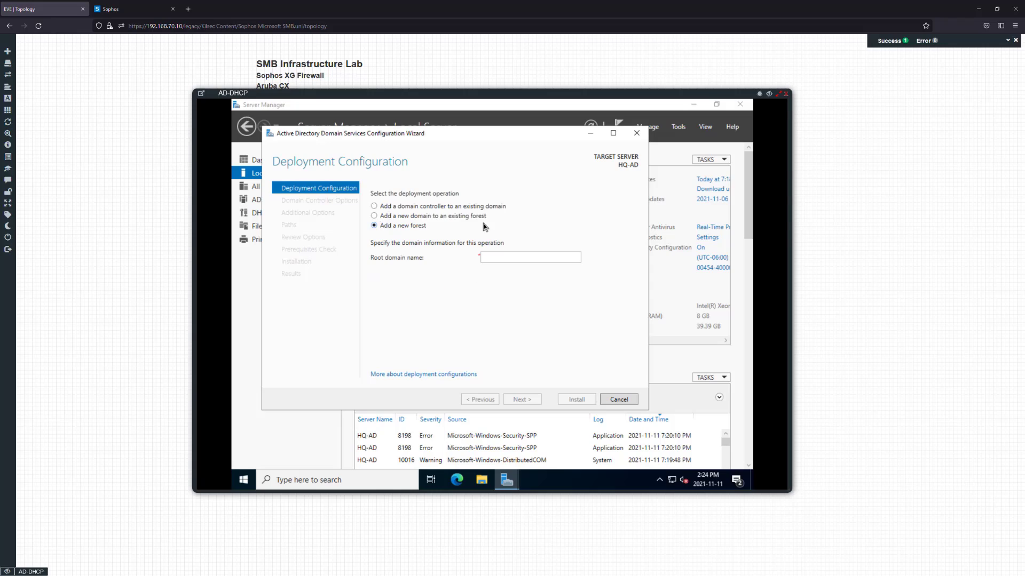
pyautogui.click(520, 257)
pyautogui.write('ad')
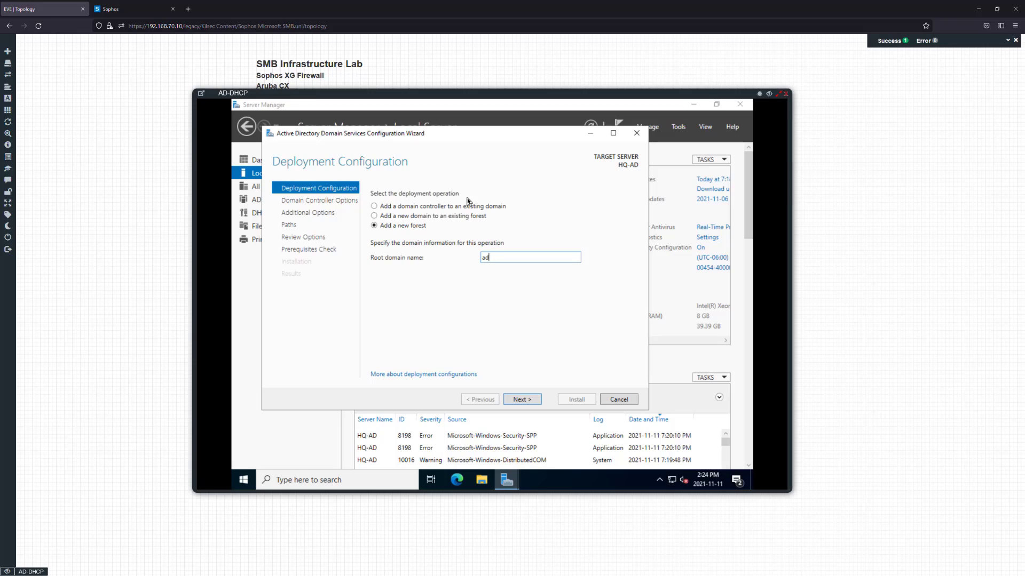
pyautogui.write('.kilseclab.com')
pyautogui.click(521, 399)
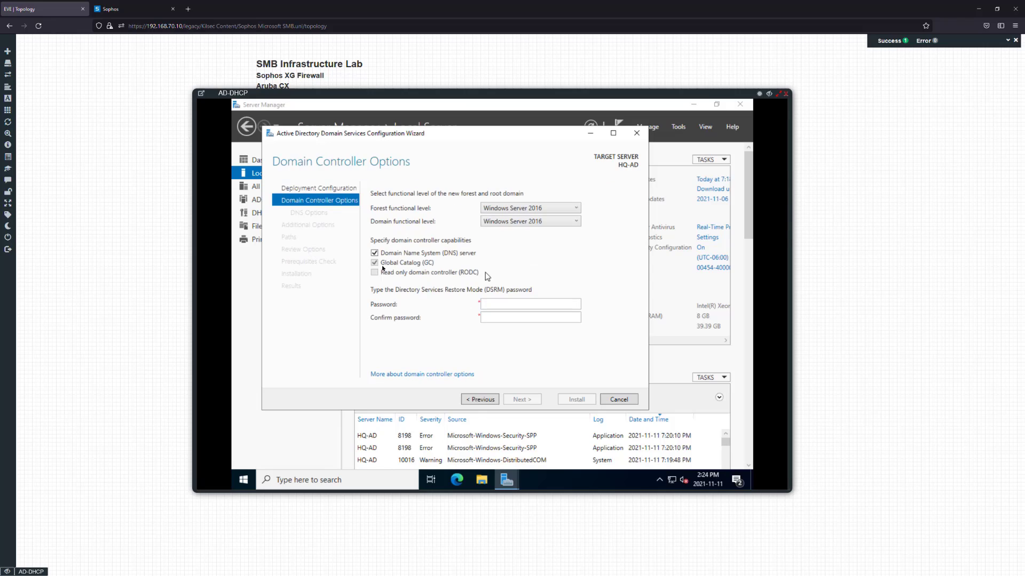
# Enter and confirm the DSRM password, leaving DNS server and Global Catalog checked, and continue
pyautogui.click(515, 302)
pyautogui.press('Tab')
pyautogui.write('••••••••')
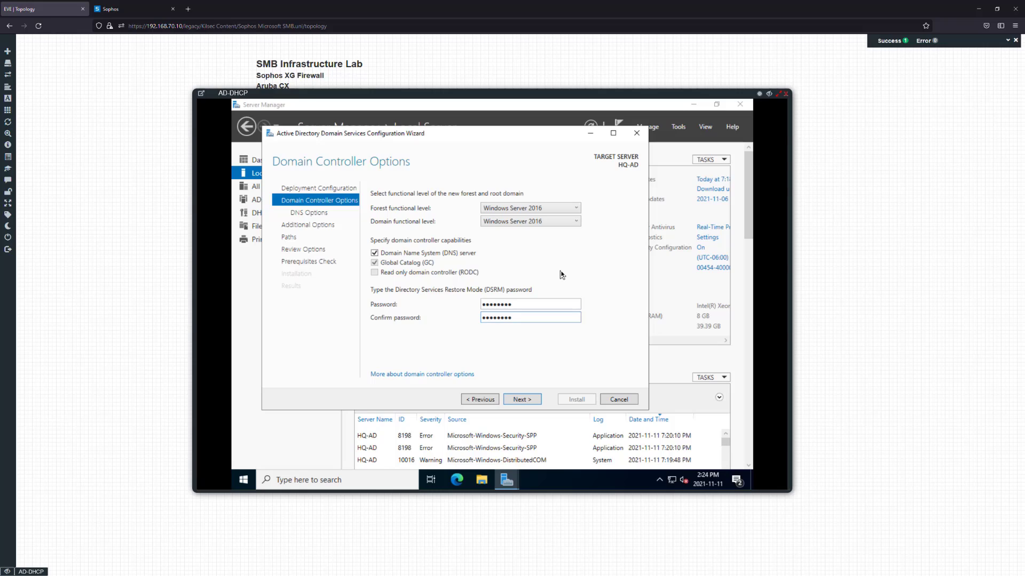
pyautogui.click(533, 305)
pyautogui.click(531, 397)
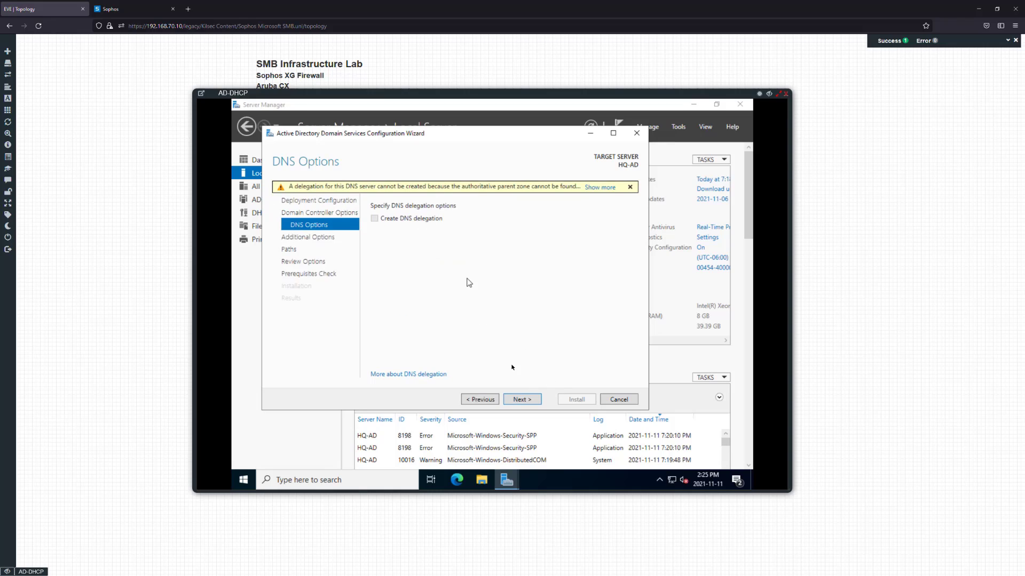
# Accept no DNS delegation, NetBIOS name AD, and the default database, log and SYSVOL paths
pyautogui.click(521, 399)
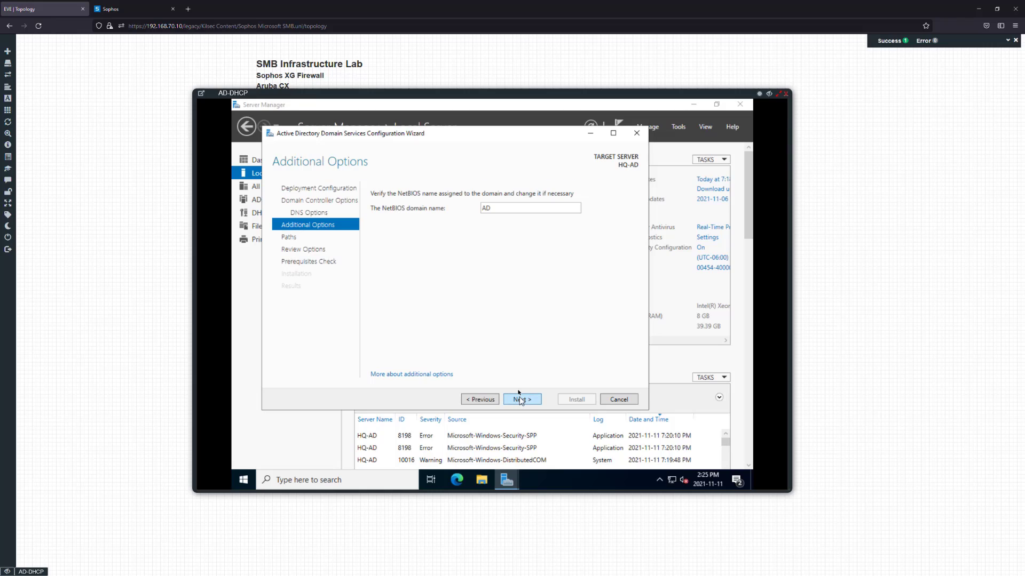
pyautogui.click(515, 398)
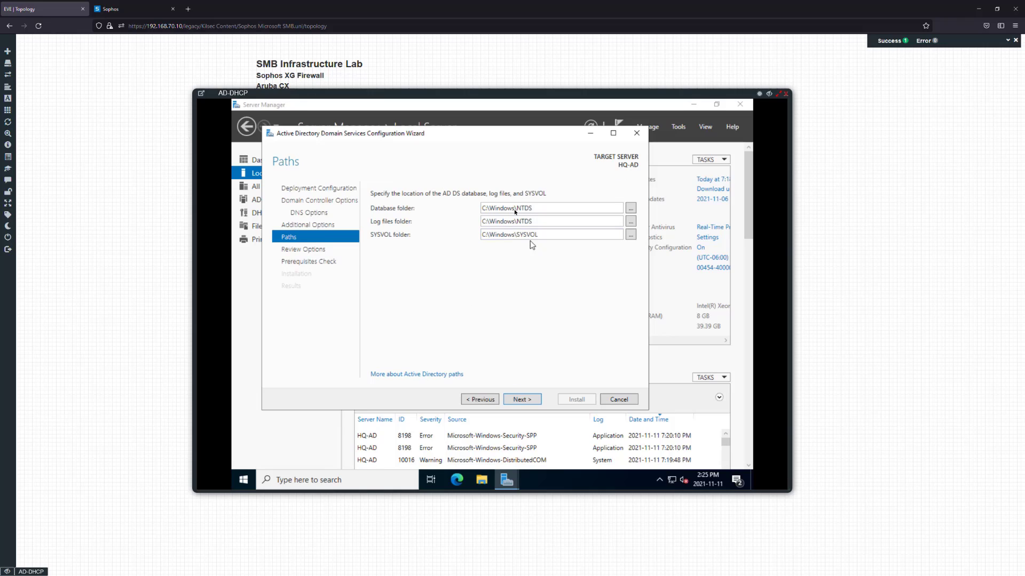
pyautogui.click(519, 401)
# Look over the Review Options summary and start the prerequisites check
pyautogui.scroll(-3, 527, 315)
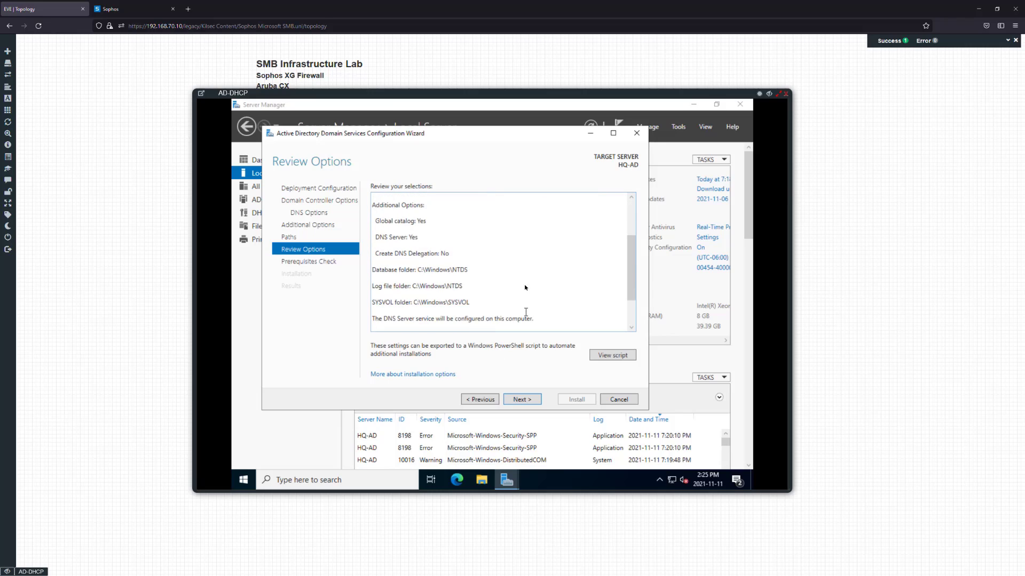
pyautogui.scroll(-2, 525, 288)
pyautogui.scroll(3, 521, 284)
pyautogui.scroll(-3, 522, 289)
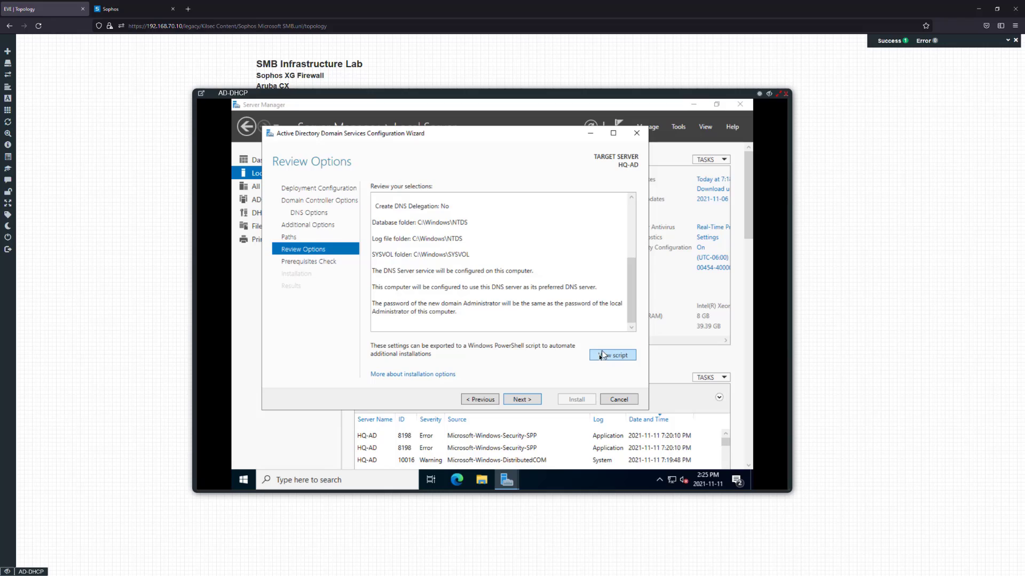
pyautogui.click(521, 400)
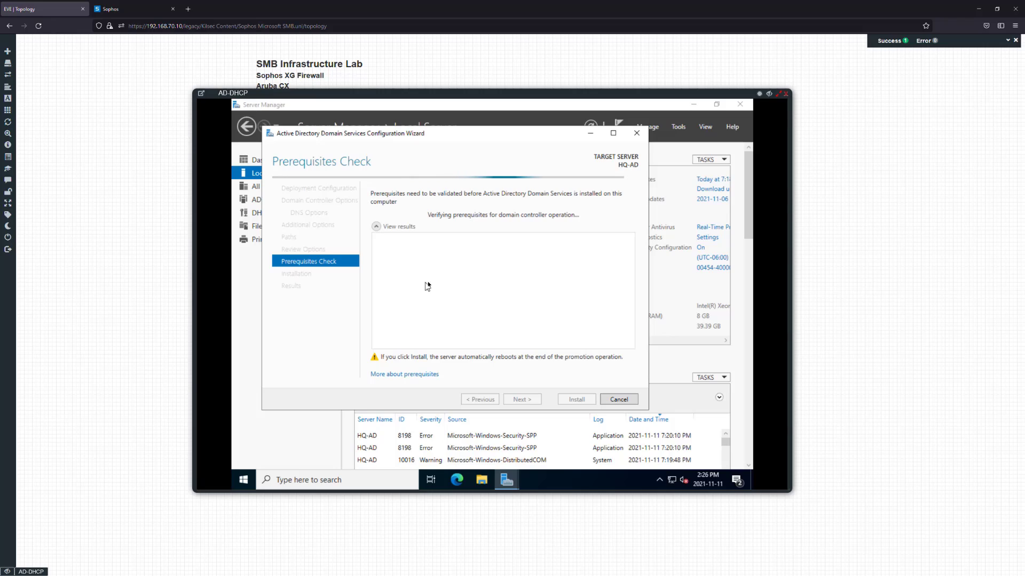
# Confirm all prerequisite checks passed and launch the AD DS installation on HQ-AD
pyautogui.moveTo(437, 136)
pyautogui.mouseDown()
pyautogui.moveTo(456, 134)
pyautogui.moveTo(448, 121)
pyautogui.mouseUp()
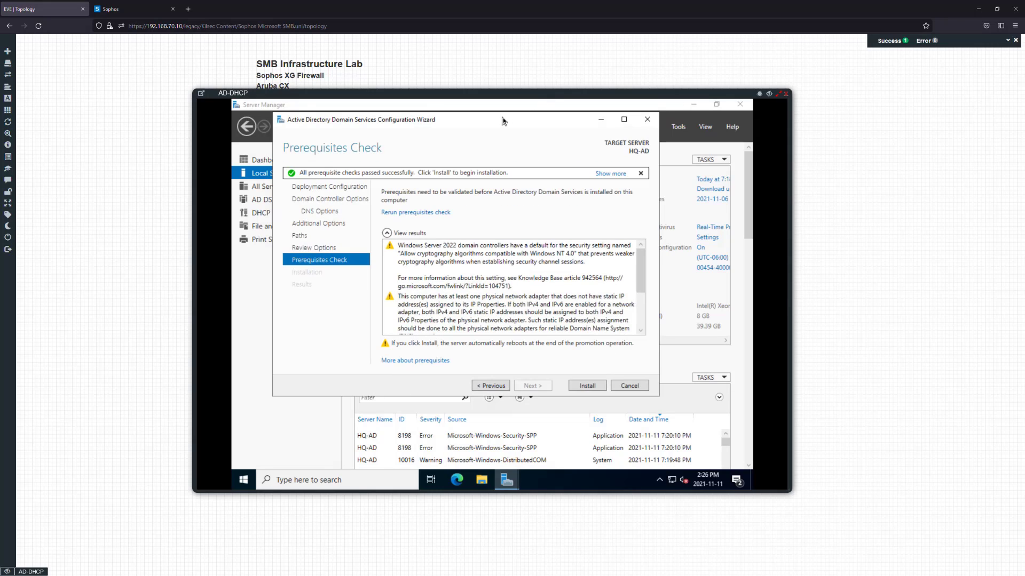
pyautogui.scroll(-3, 521, 328)
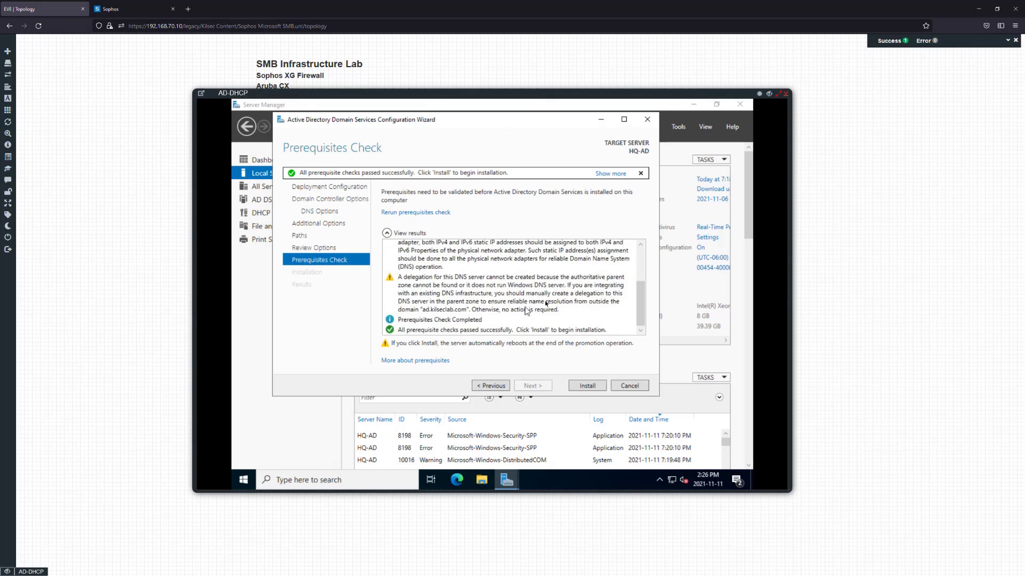
pyautogui.click(575, 385)
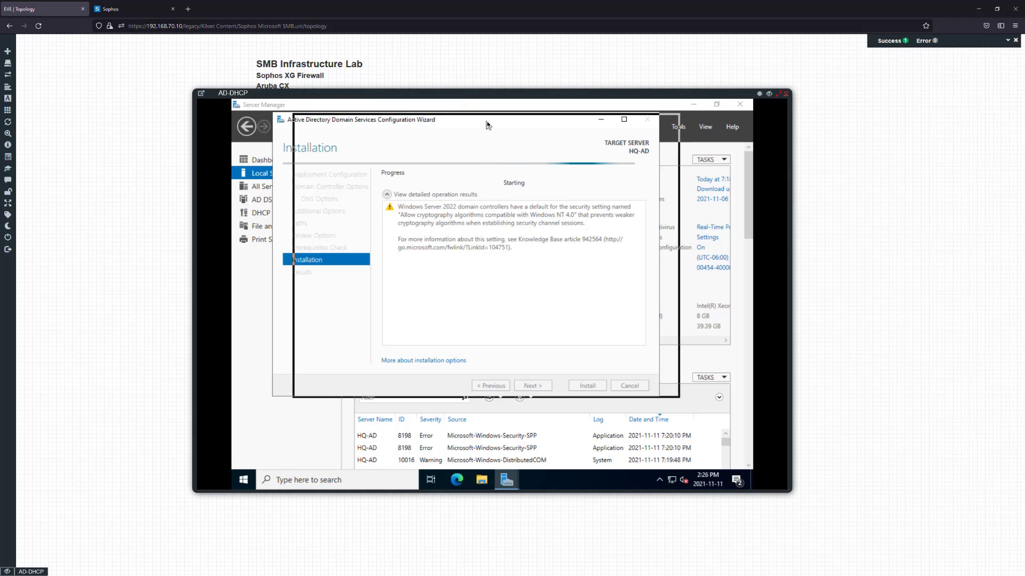
pyautogui.moveTo(487, 120); pyautogui.dragTo(507, 122)
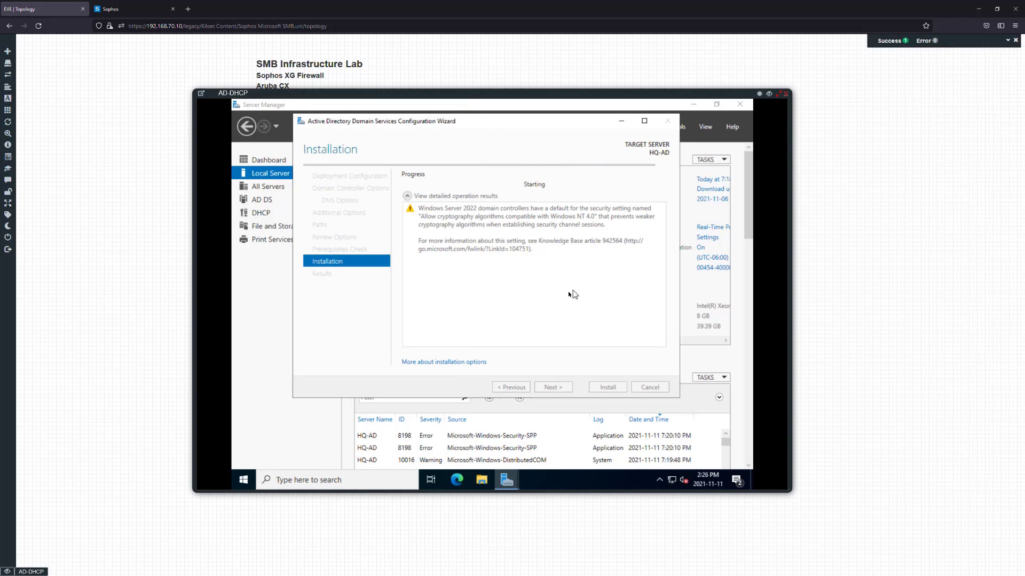
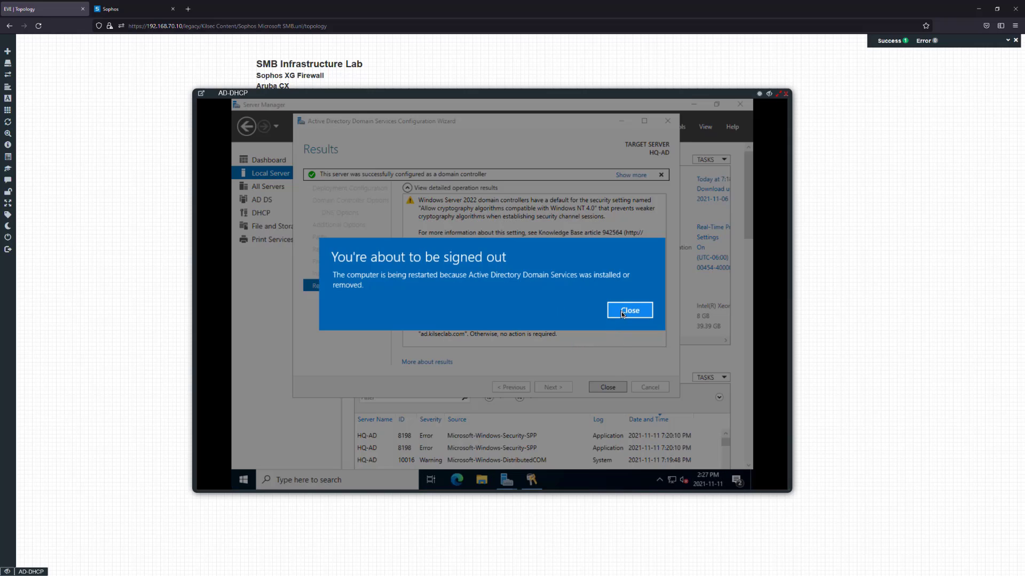
# Dismiss the restart notice and AD DS results, then sign in to HQ-AD as Administrator
pyautogui.click(616, 313)
pyautogui.click(607, 387)
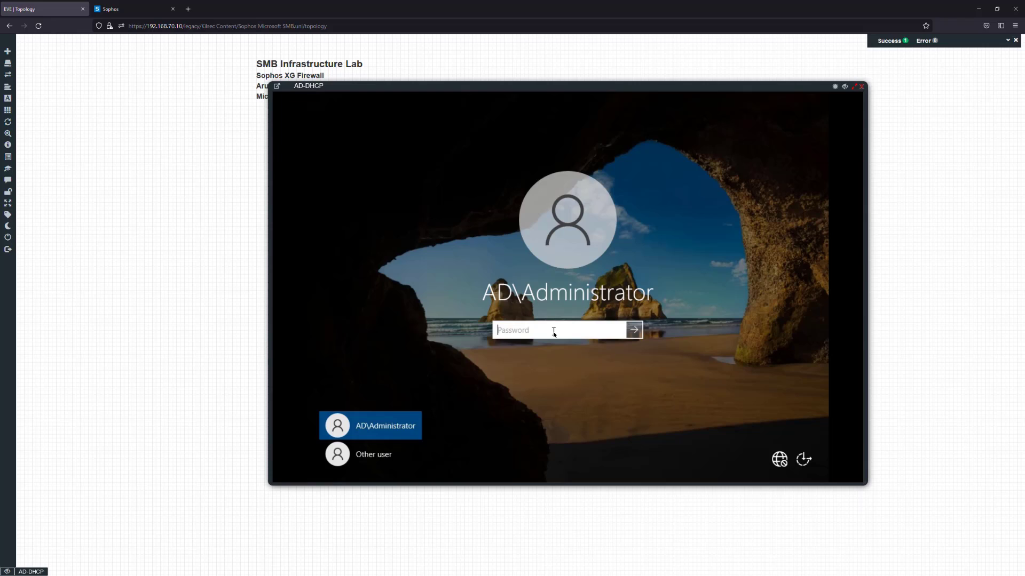
pyautogui.write('P')
pyautogui.press('Return')
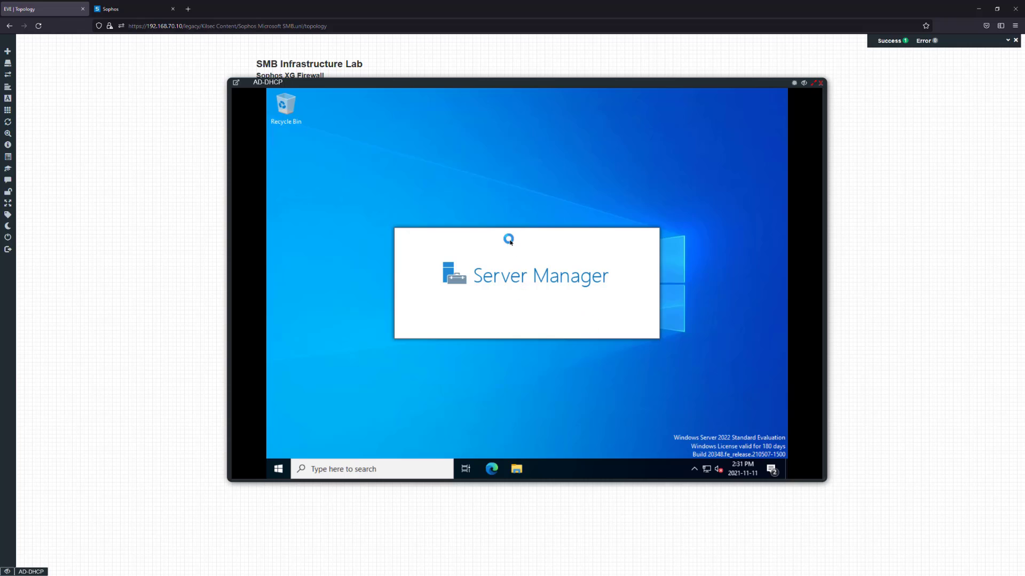
# Move and enlarge the AD-DHCP console window so it fills the page from the top-left
pyautogui.moveTo(419, 88); pyautogui.dragTo(375, 100)
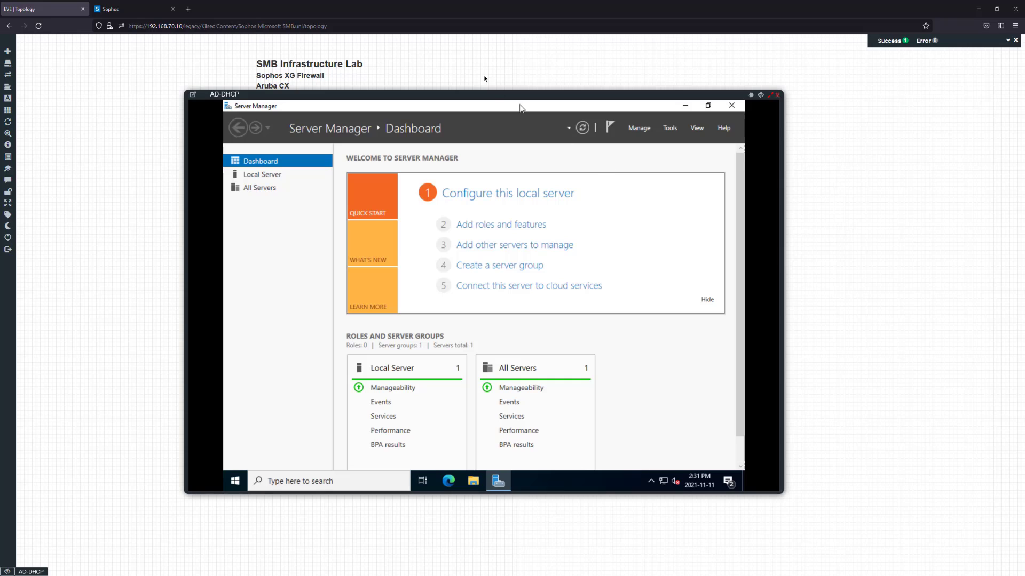
pyautogui.moveTo(492, 99); pyautogui.dragTo(489, 67)
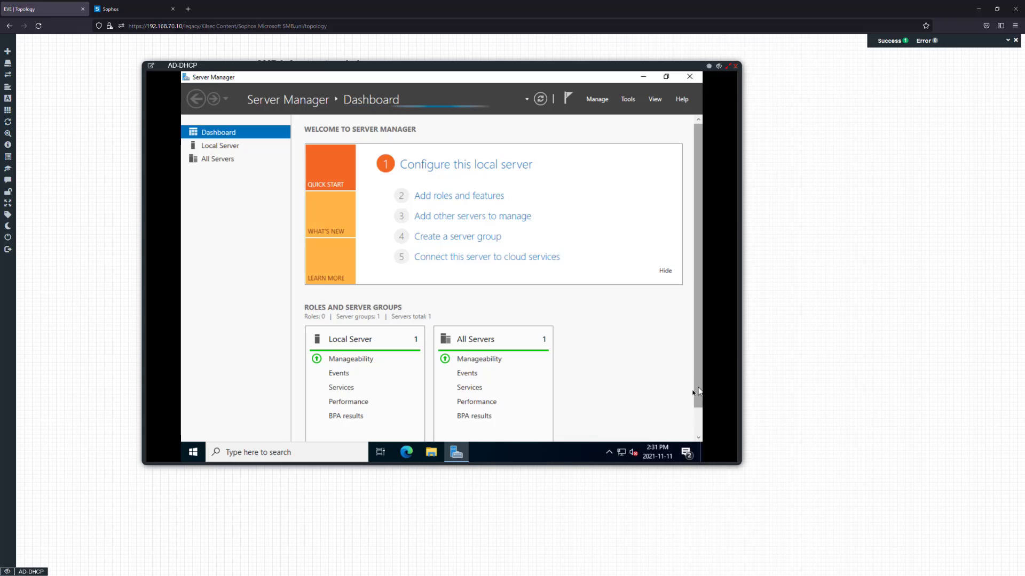
pyautogui.moveTo(739, 465); pyautogui.dragTo(923, 565)
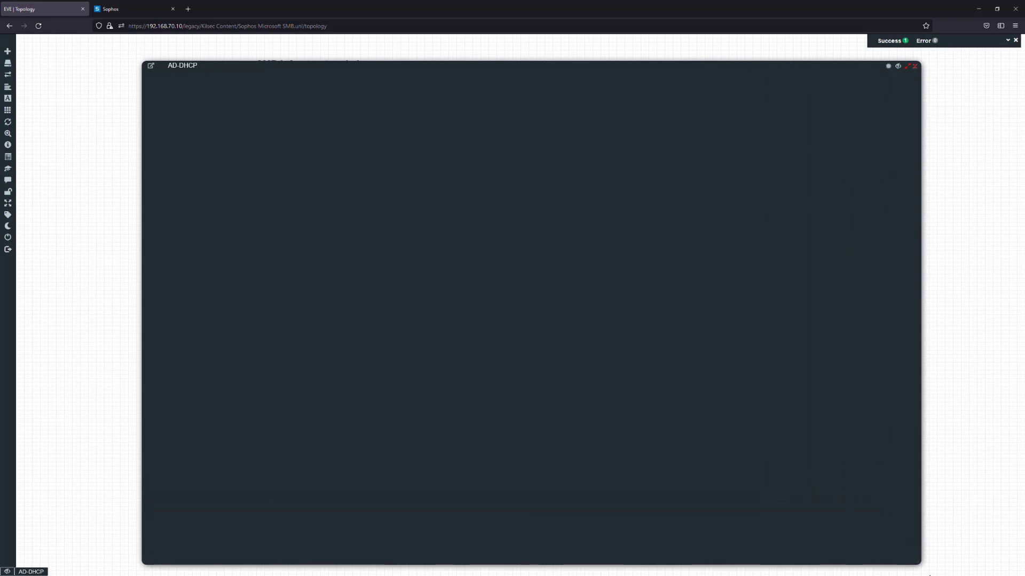
pyautogui.moveTo(552, 64); pyautogui.dragTo(492, 38)
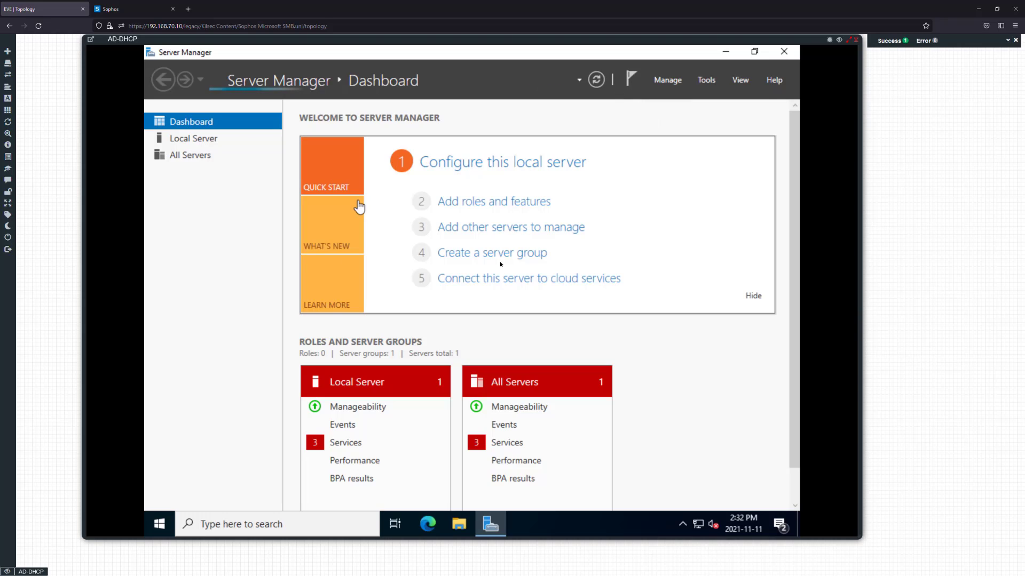
pyautogui.click(706, 80)
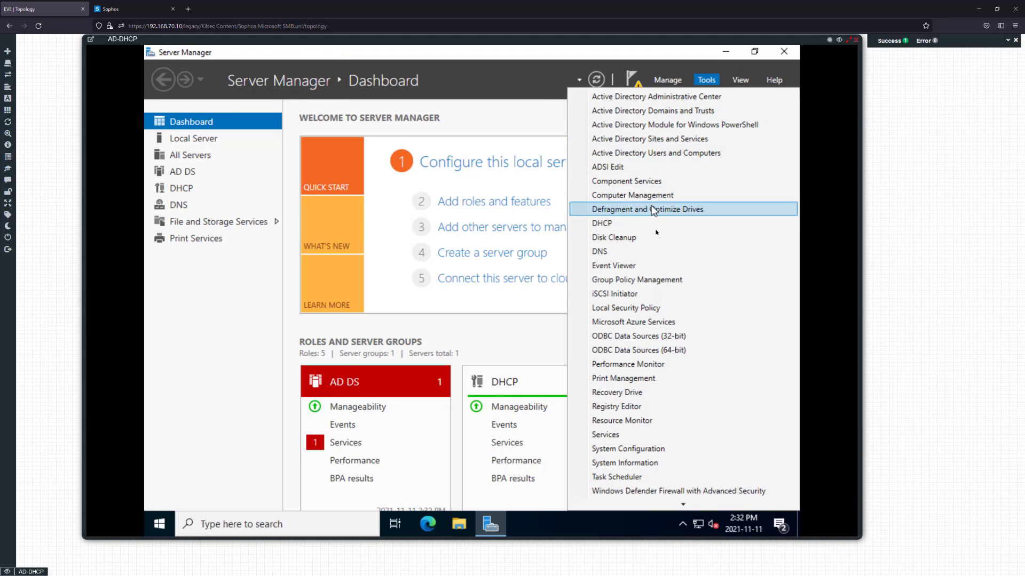
pyautogui.scroll(-1, 675, 256)
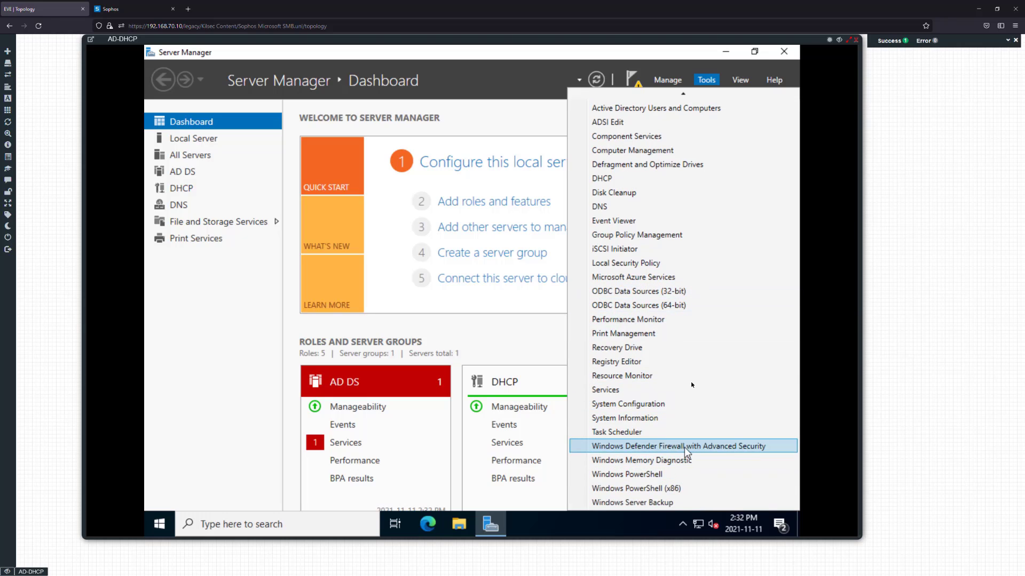
pyautogui.scroll(2, 675, 374)
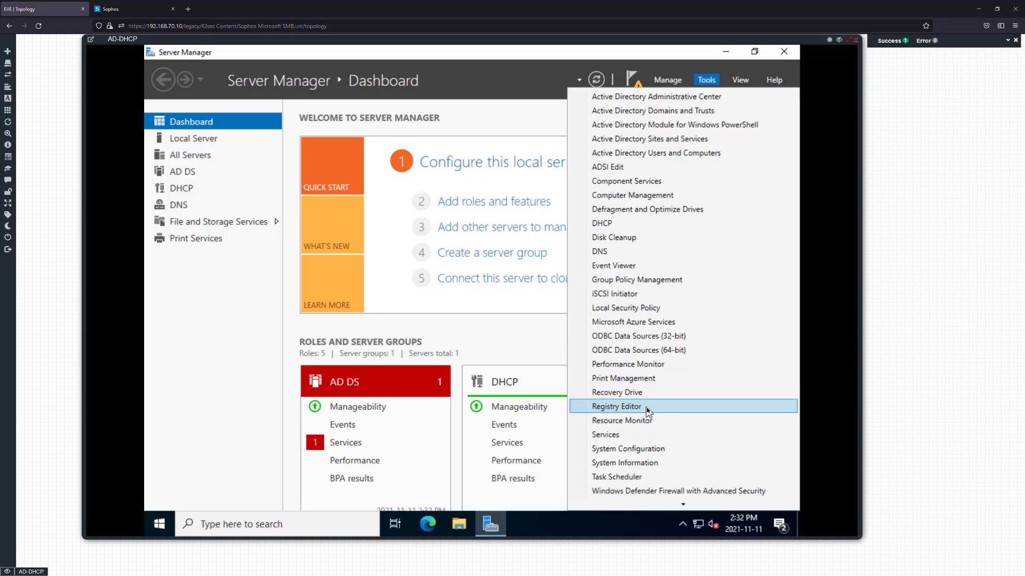
pyautogui.scroll(-1, 642, 414)
pyautogui.scroll(-2, 642, 430)
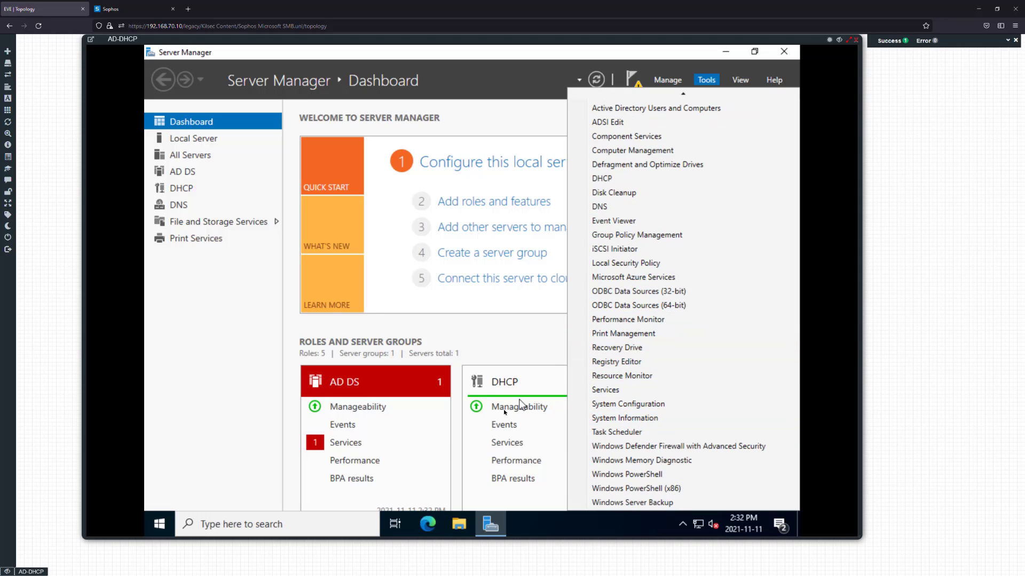
pyautogui.click(565, 484)
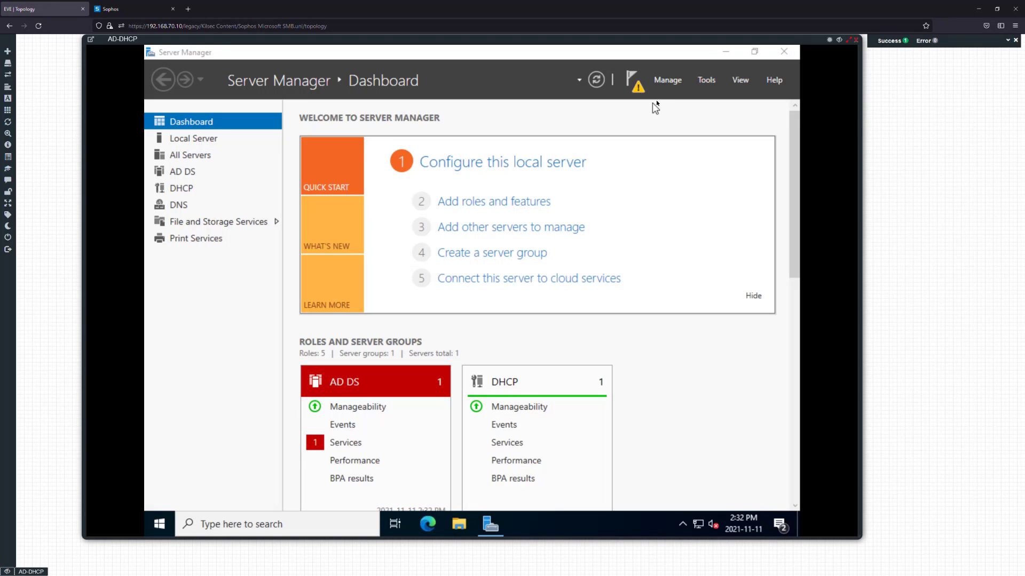
# Complete the DHCP post-install configuration, committing with the current administrator credentials
pyautogui.click(631, 80)
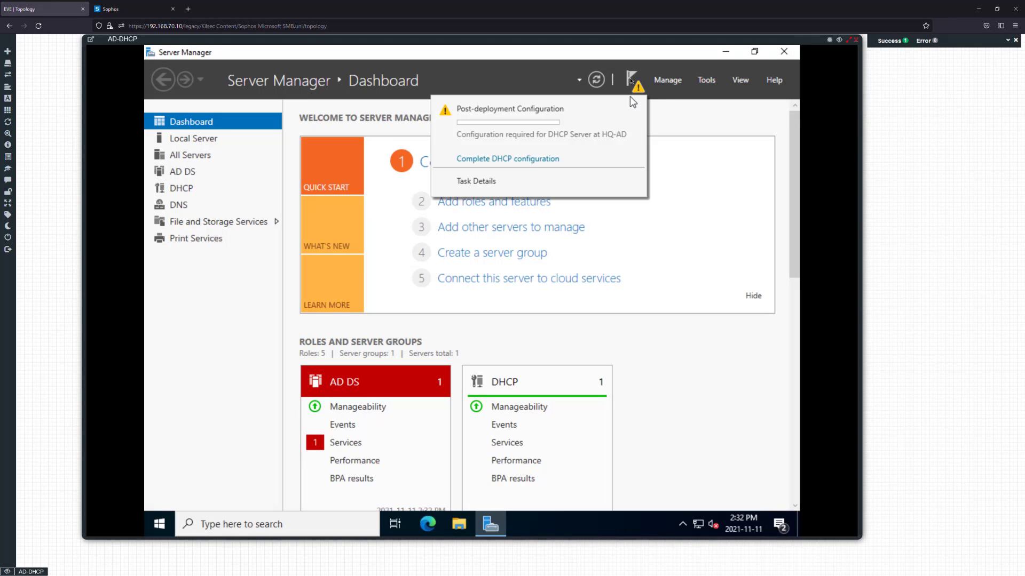
pyautogui.click(518, 158)
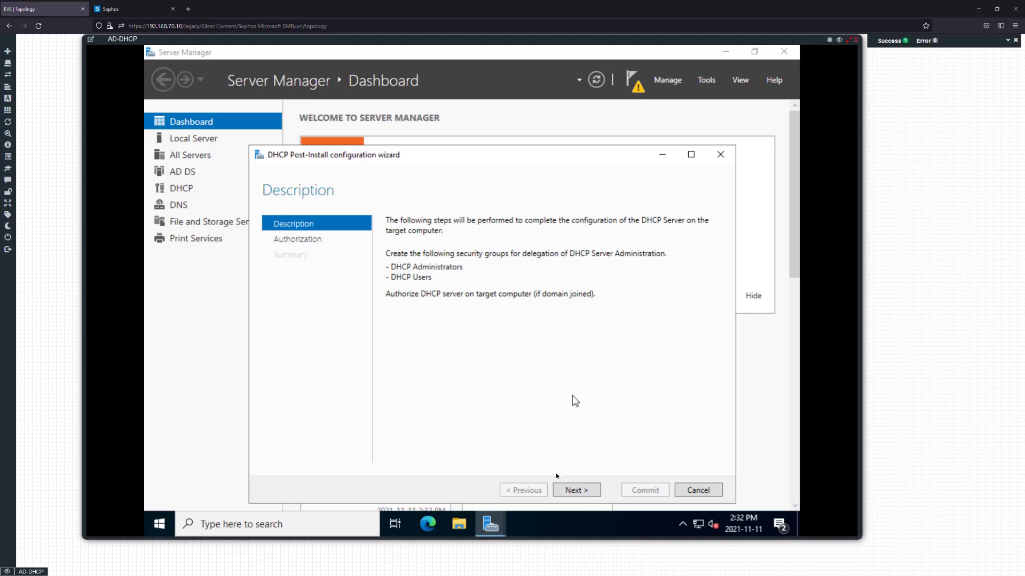
pyautogui.click(572, 489)
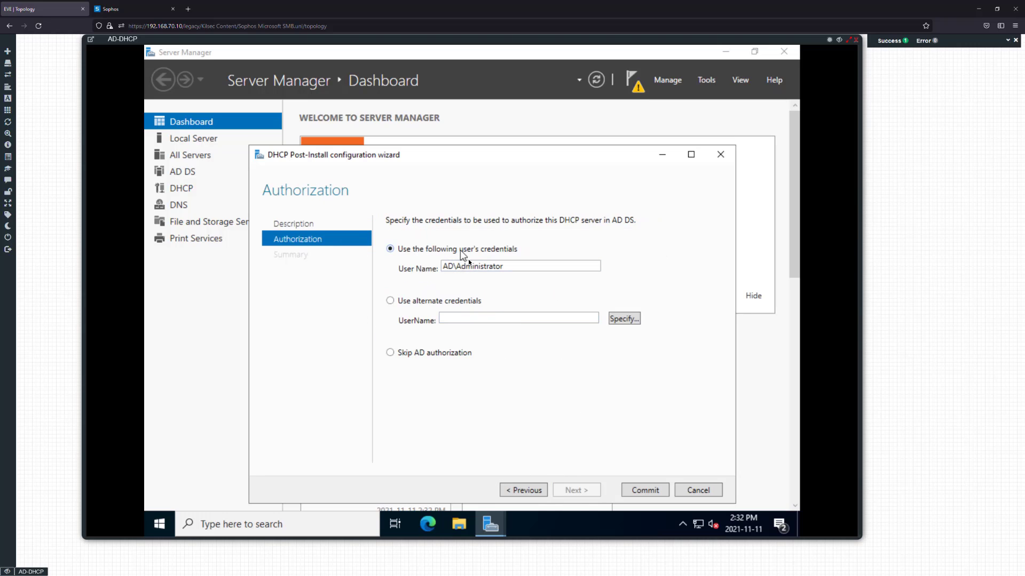
pyautogui.moveTo(509, 266); pyautogui.dragTo(457, 267)
pyautogui.click(517, 267)
pyautogui.click(637, 490)
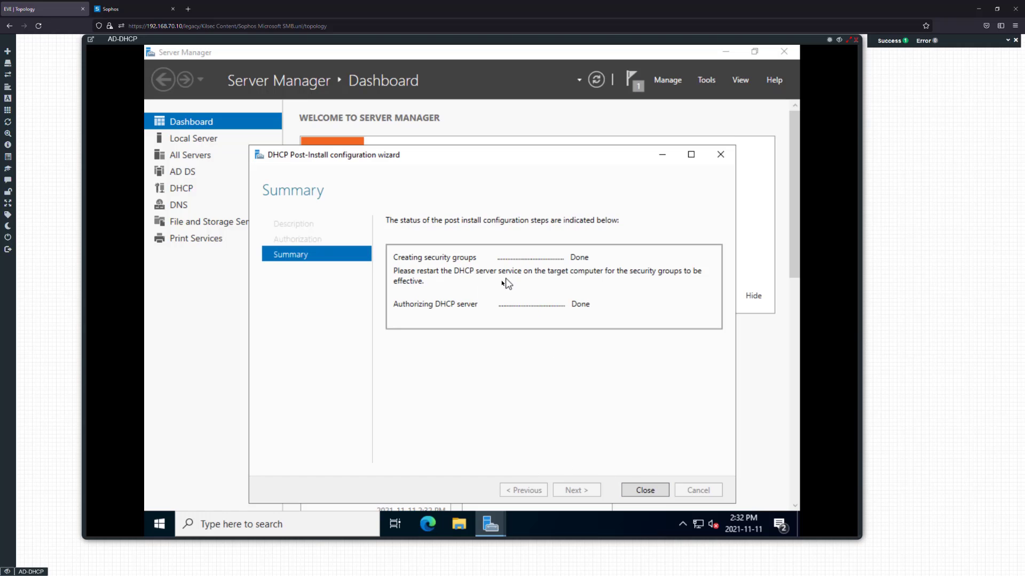
pyautogui.click(638, 490)
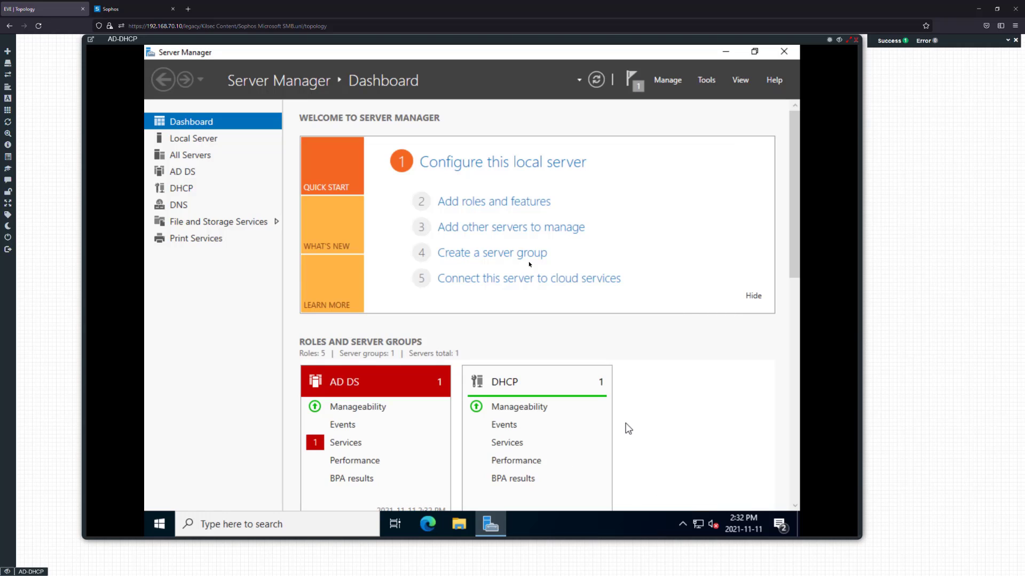
# Launch the DHCP console from Tools, maximize it and widen the tree pane
pyautogui.click(700, 81)
pyautogui.scroll(2, 653, 144)
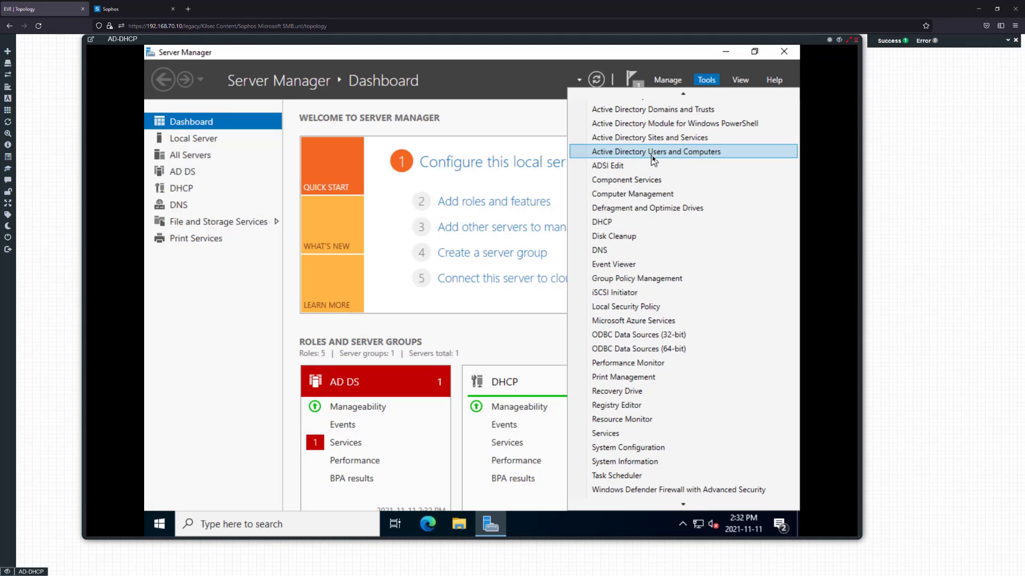
pyautogui.click(649, 229)
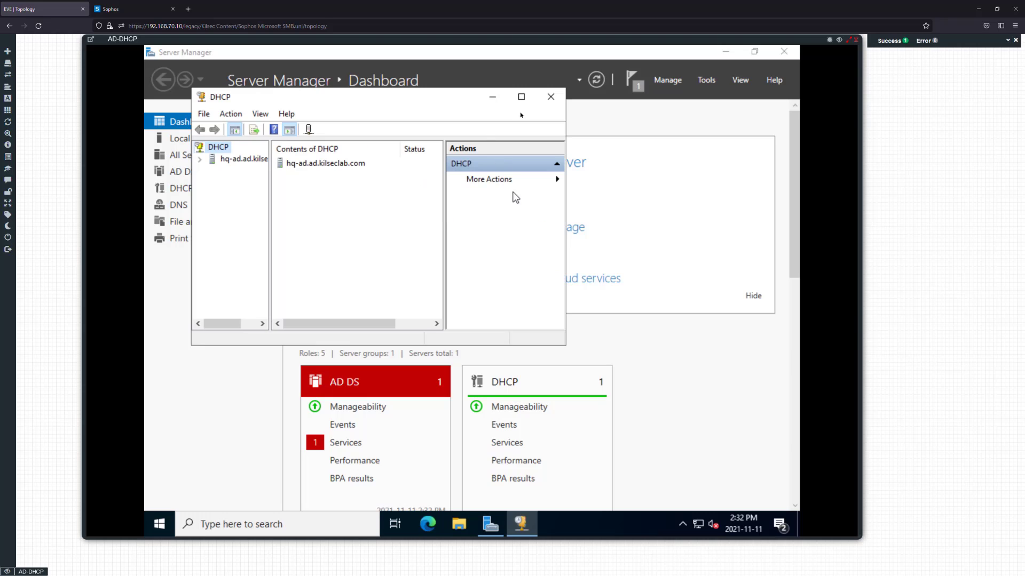
pyautogui.click(521, 97)
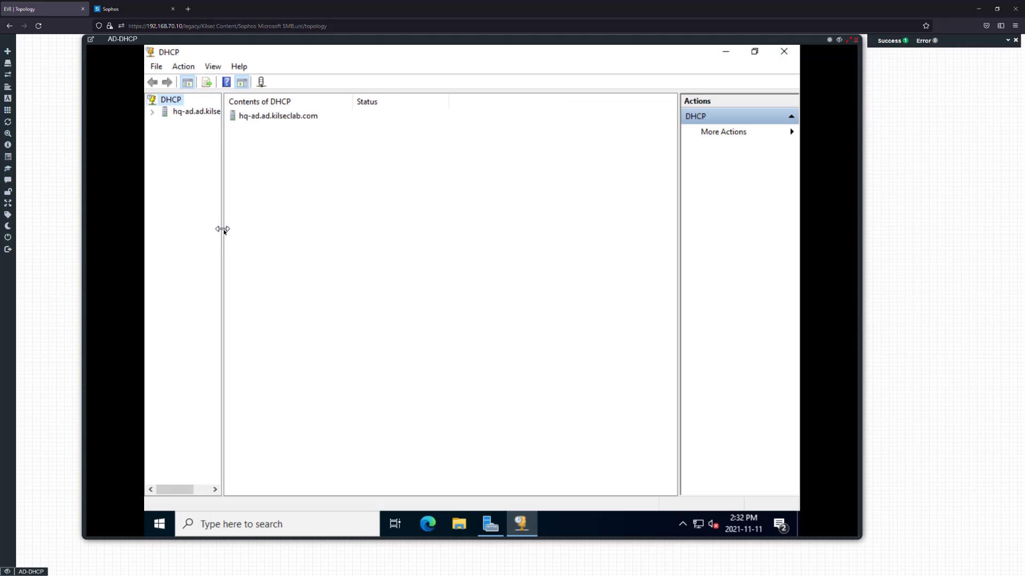
pyautogui.moveTo(224, 229); pyautogui.dragTo(295, 229)
# Expand hq-ad.ad.kilseclab.com and IPv4, and start a New Scope on IPv4
pyautogui.click(152, 112)
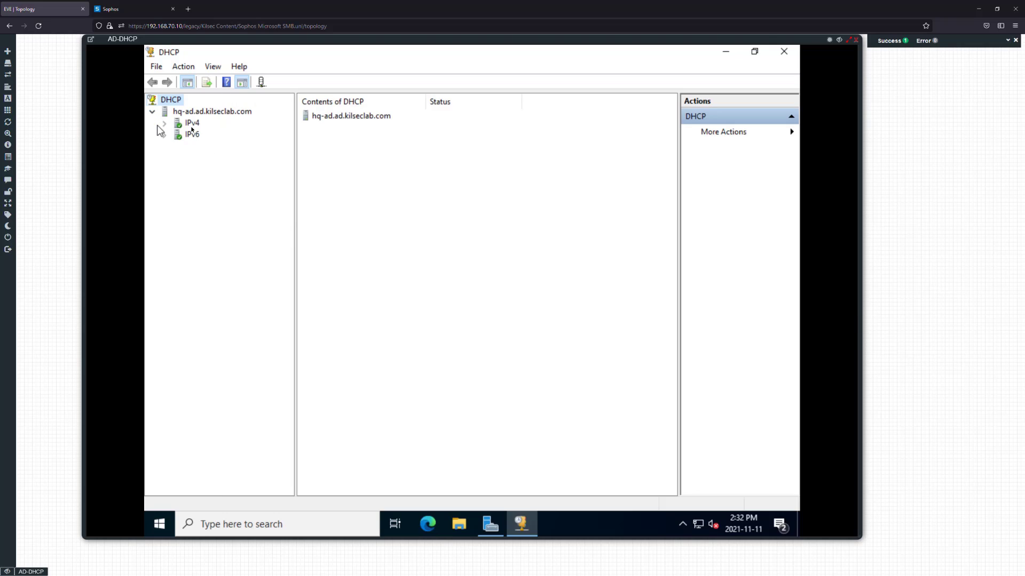
pyautogui.click(164, 123)
pyautogui.click(207, 112)
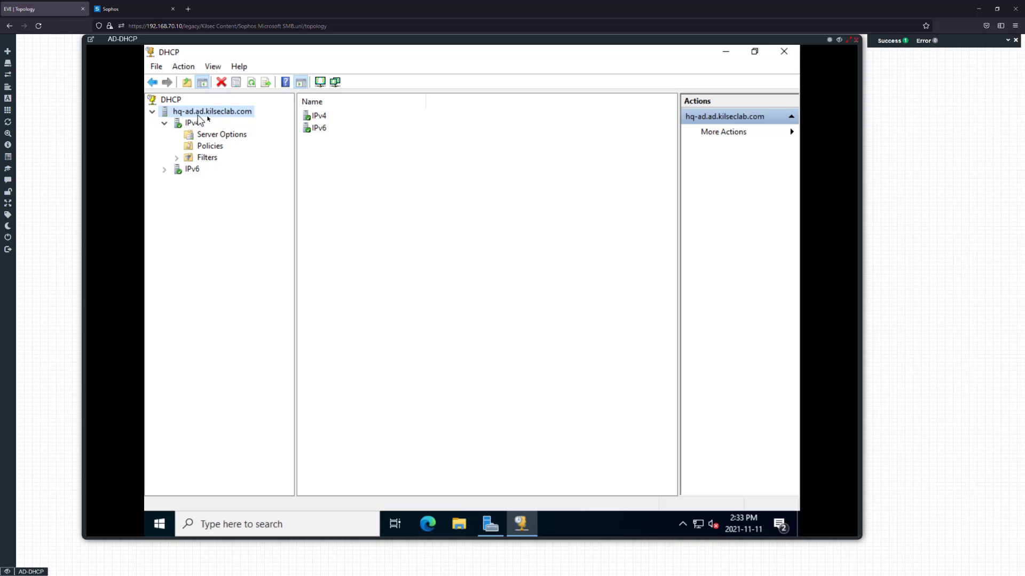
pyautogui.click(194, 123)
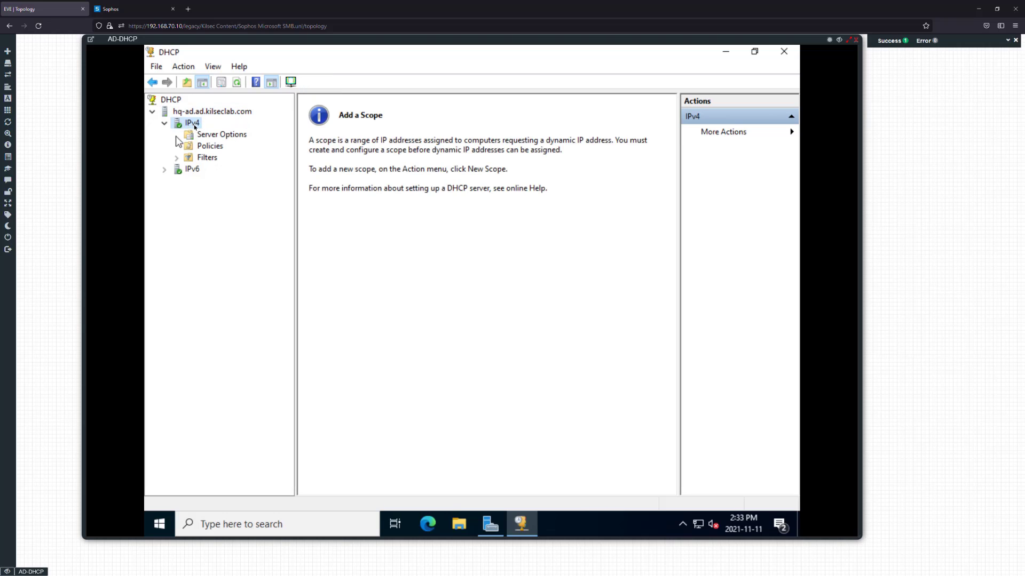
pyautogui.rightClick(193, 124)
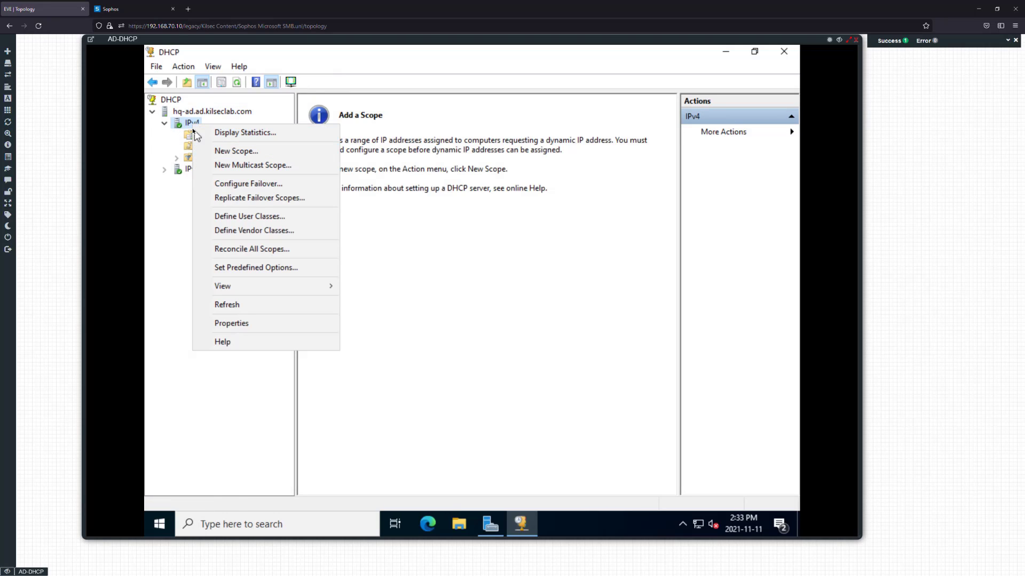
pyautogui.click(241, 153)
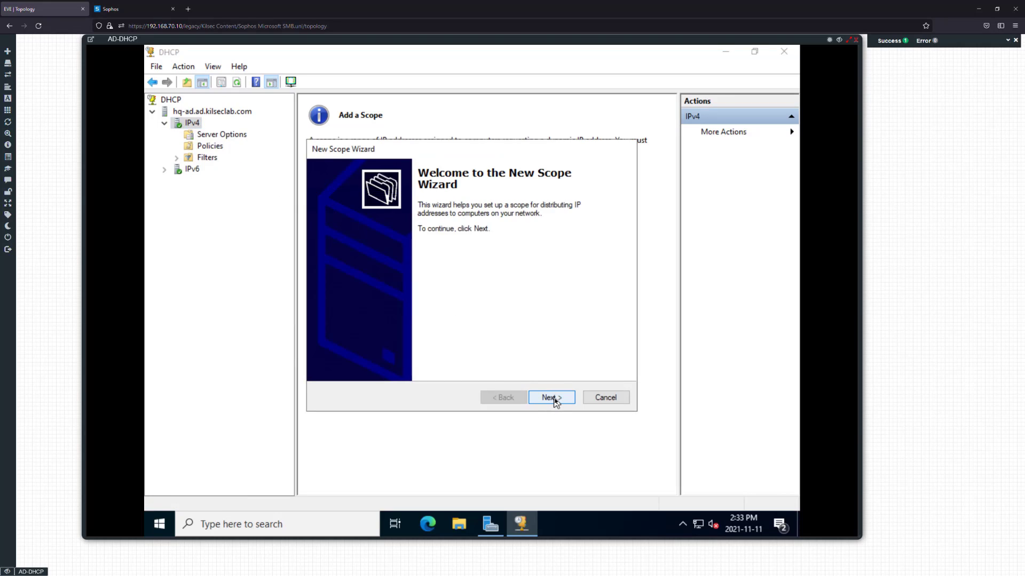
# Name the scope 'Access VLAN 20', described 'Access Scope for Clients\Workstations on VLAN 20'
pyautogui.click(555, 402)
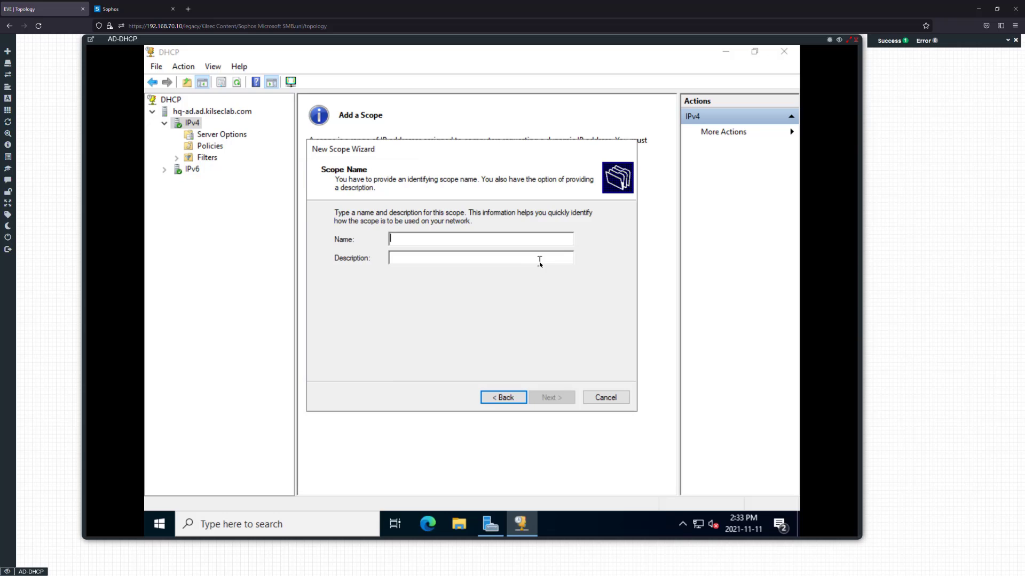
pyautogui.write('Access ')
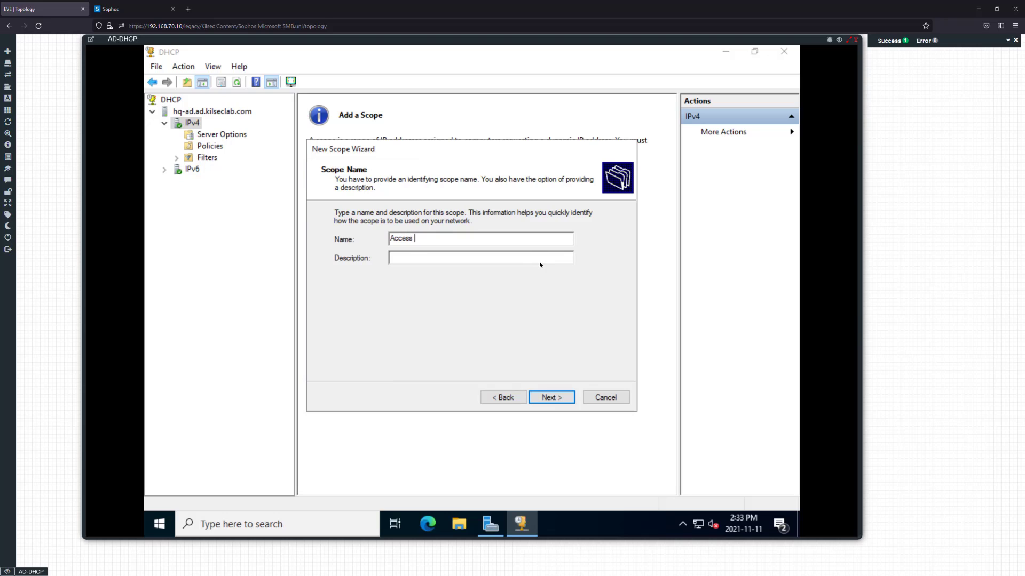
pyautogui.write('VLAN 20')
pyautogui.press('Tab')
pyautogui.write('ACC')
pyautogui.press('BackSpace')
pyautogui.press('BackSpace')
pyautogui.write('ccess Scope for Clients')
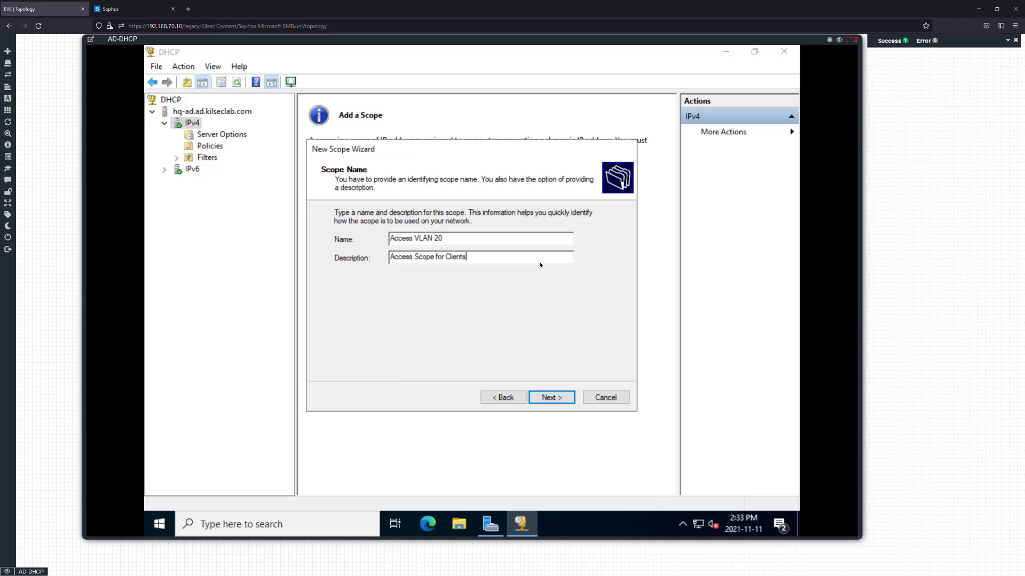
pyautogui.write('\\Workstations on VLAN 20')
pyautogui.click(547, 395)
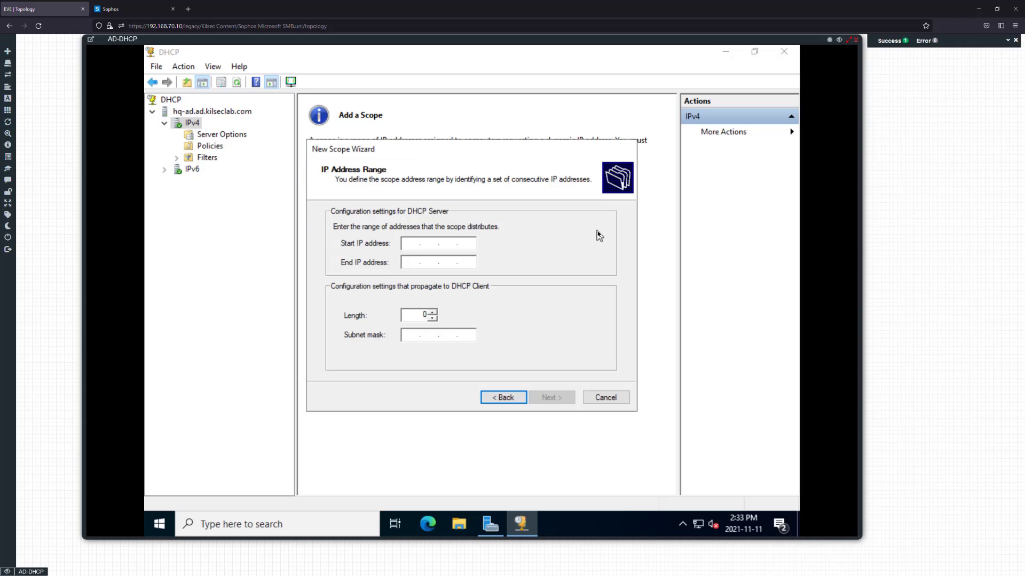
# Set the address range 10.10.20.30 to 10.10.20.40 with prefix length 24
pyautogui.write('10 . 10 . 20 . 30')
pyautogui.press('Tab')
pyautogui.write('01')
pyautogui.press('BackSpace')
pyautogui.press('BackSpace')
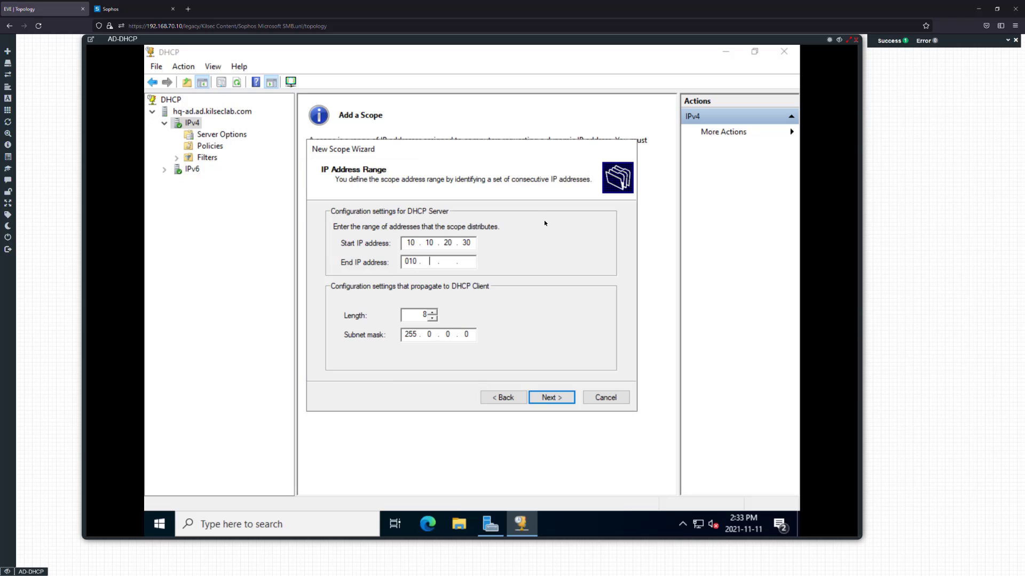
pyautogui.write('10 . 10 . 20 . 3')
pyautogui.write('0')
pyautogui.press('Tab')
pyautogui.write('24')
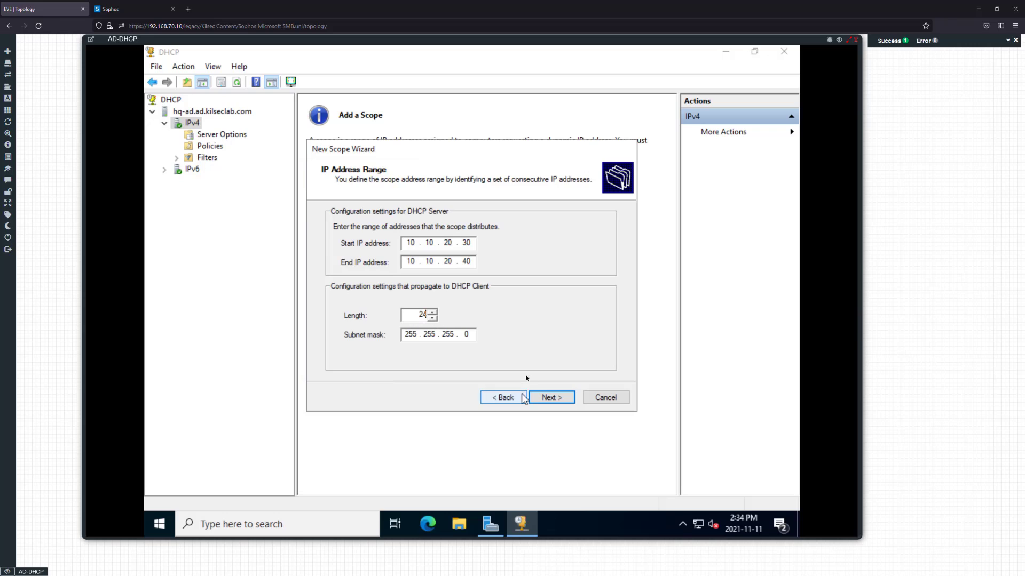
pyautogui.click(559, 400)
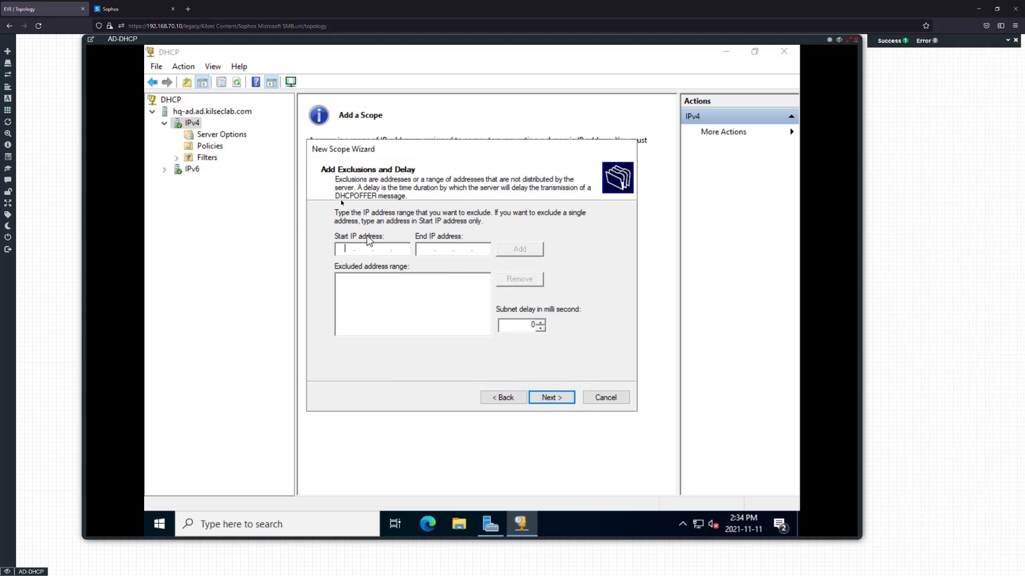
# Add no exclusions and set the lease duration to 1 day
pyautogui.click(549, 396)
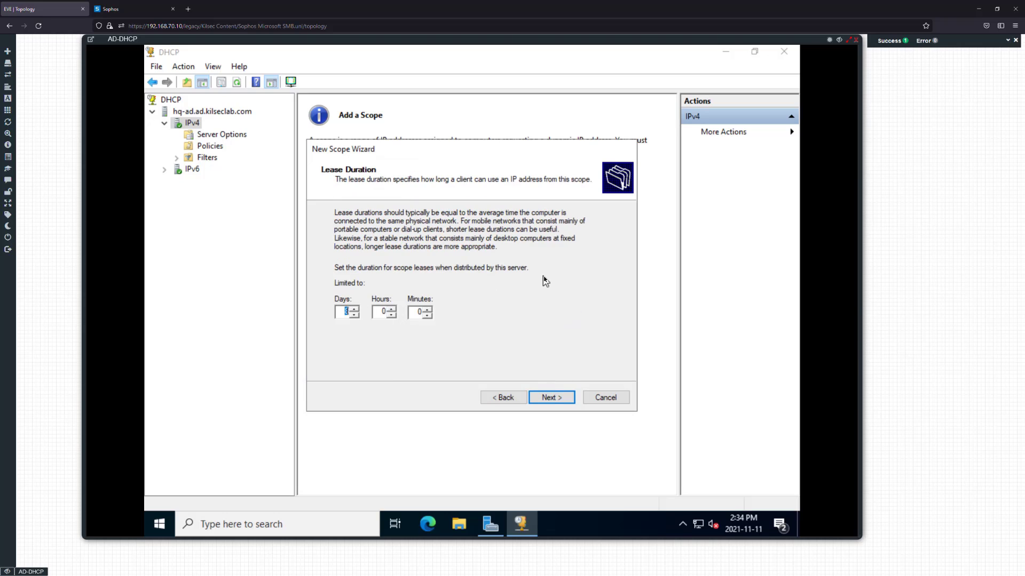
pyautogui.write('01')
pyautogui.press('BackSpace')
pyautogui.click(550, 399)
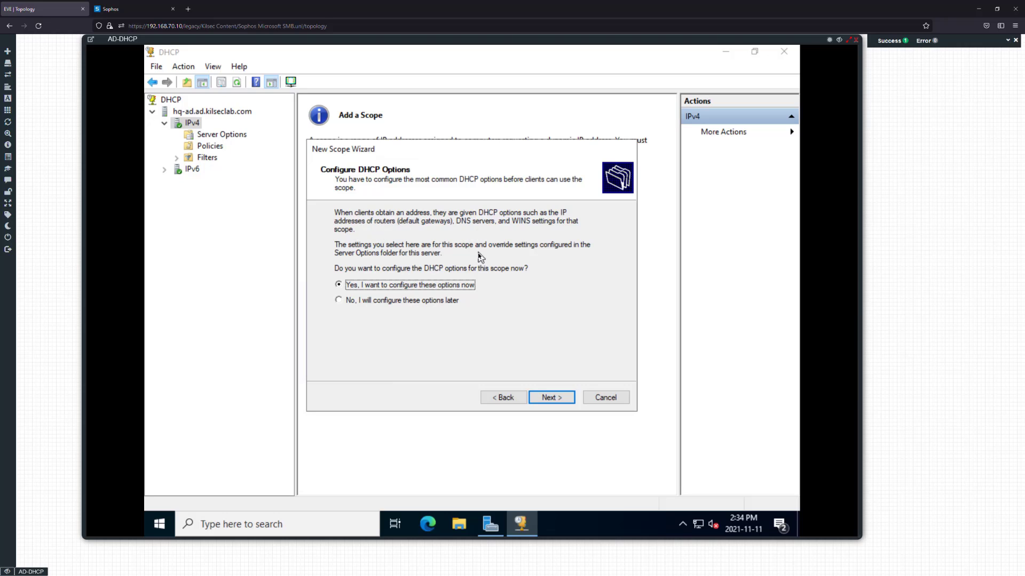
# Add gateway 10.10.20.1, keep DNS 10.10.10.10, skip WINS, and activate the scope
pyautogui.click(565, 403)
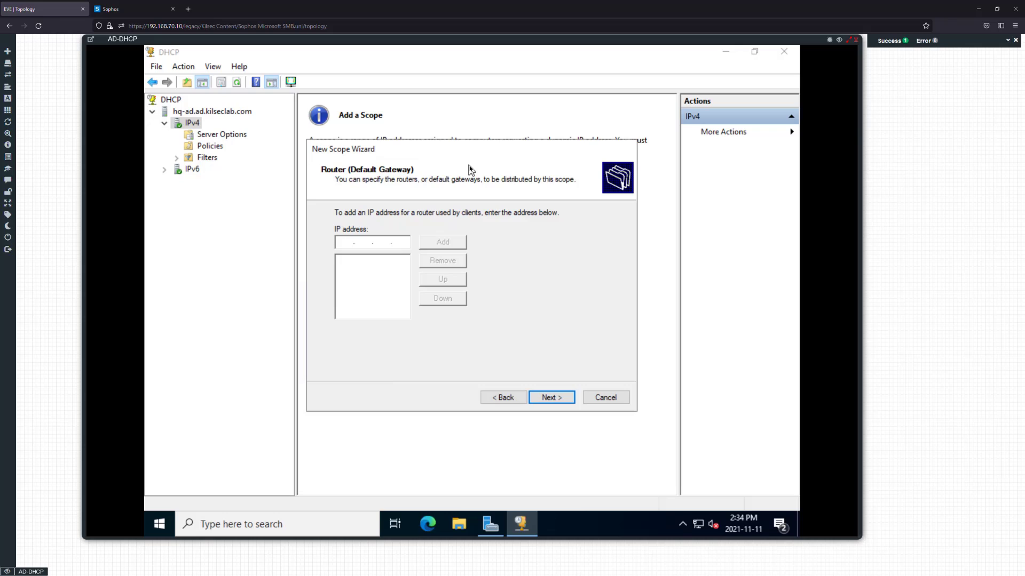
pyautogui.write('10.10.20.1')
pyautogui.click(442, 242)
pyautogui.click(551, 397)
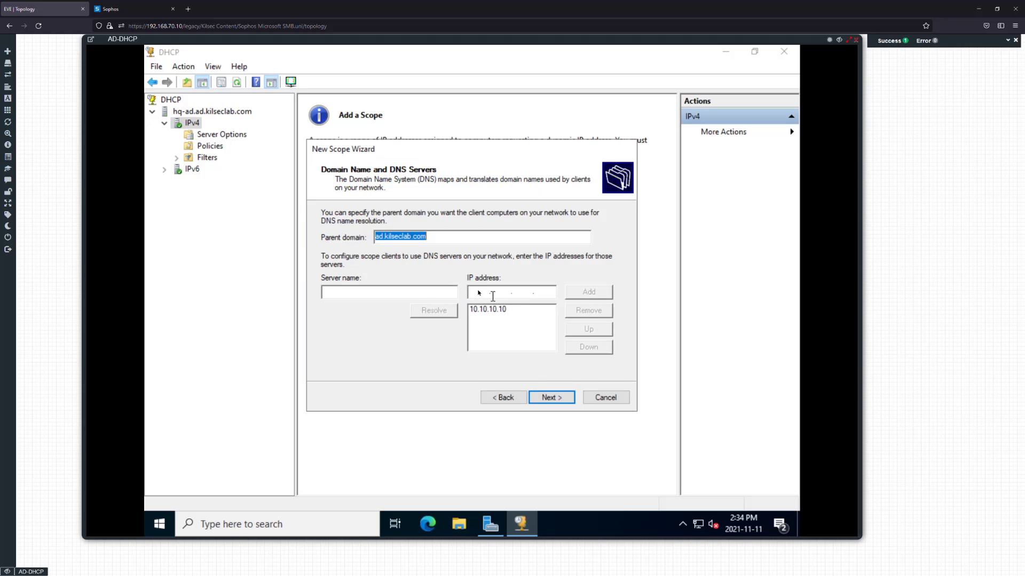
pyautogui.click(512, 289)
pyautogui.click(551, 399)
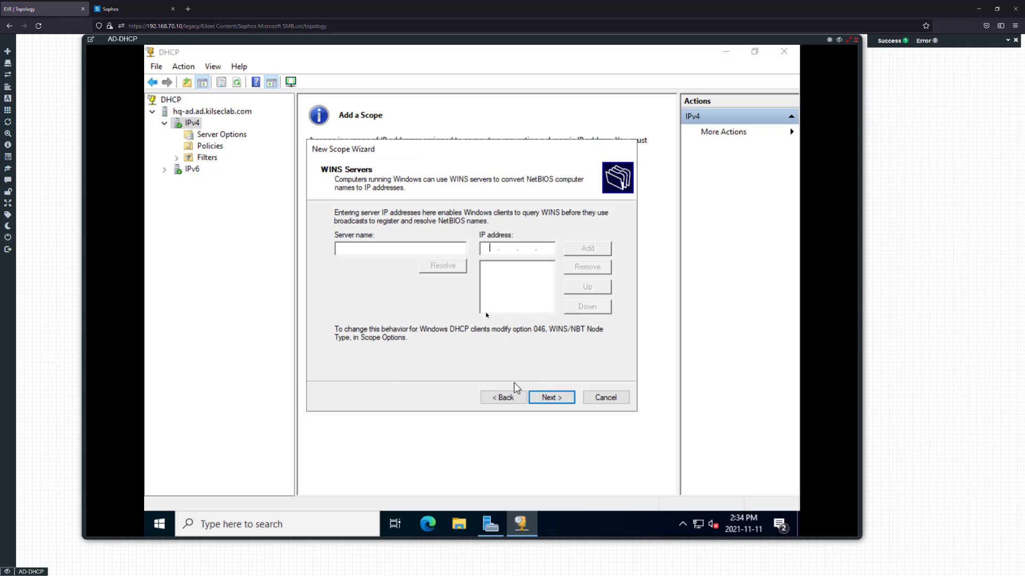
pyautogui.click(550, 397)
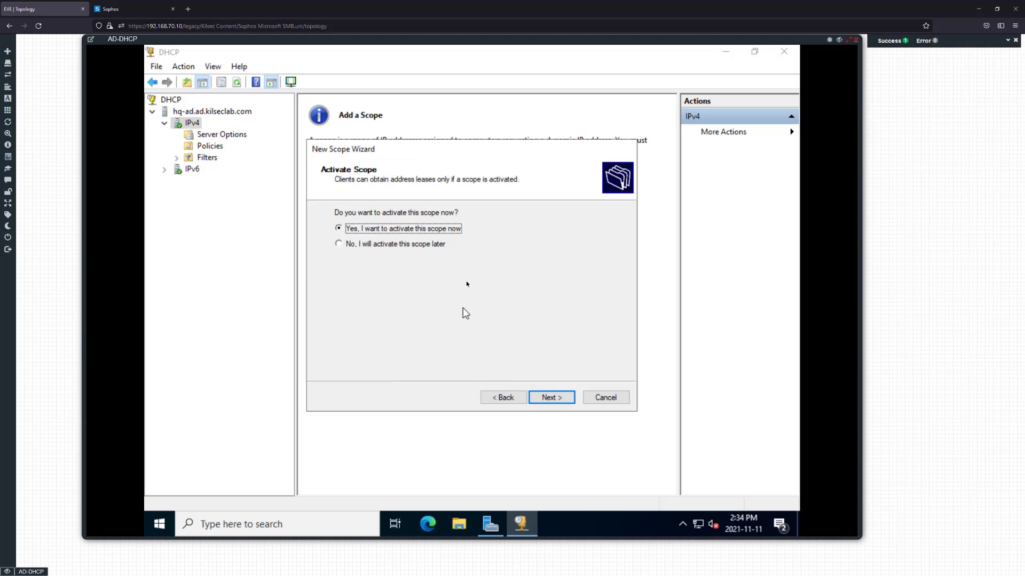
pyautogui.click(551, 397)
pyautogui.click(551, 397)
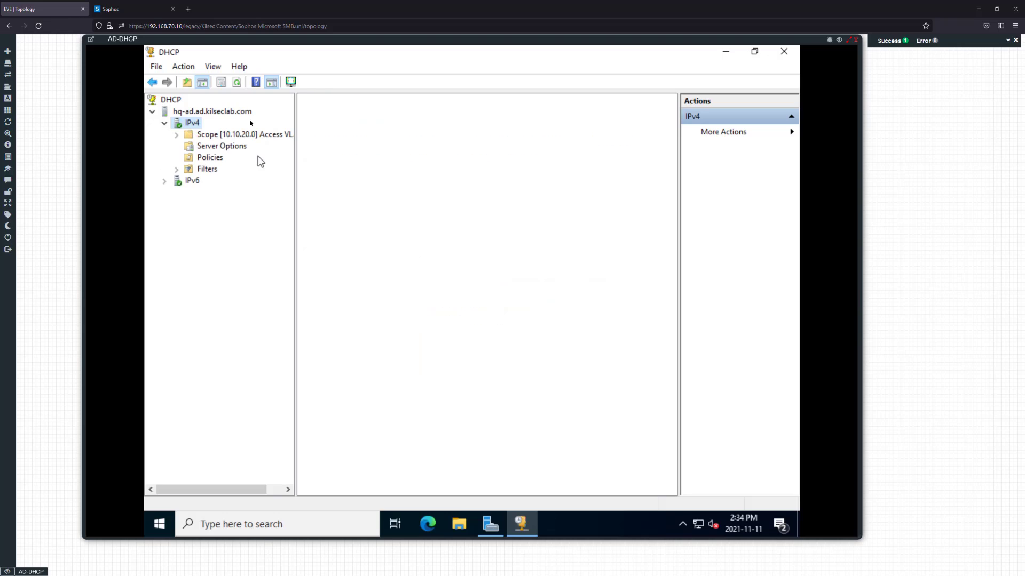
# Start another New Scope wizard on the IPv4 node
pyautogui.rightClick(193, 123)
pyautogui.click(234, 149)
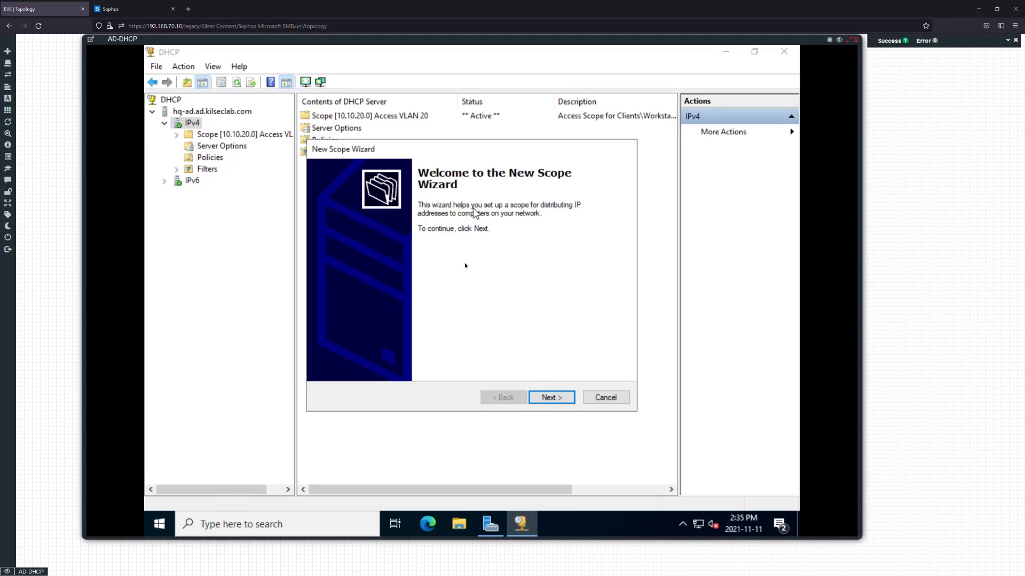
pyautogui.click(550, 397)
# Name it 'Voice VLAN 30', described 'Voice Scope for VOIP devices on VLAN 30'
pyautogui.write('V')
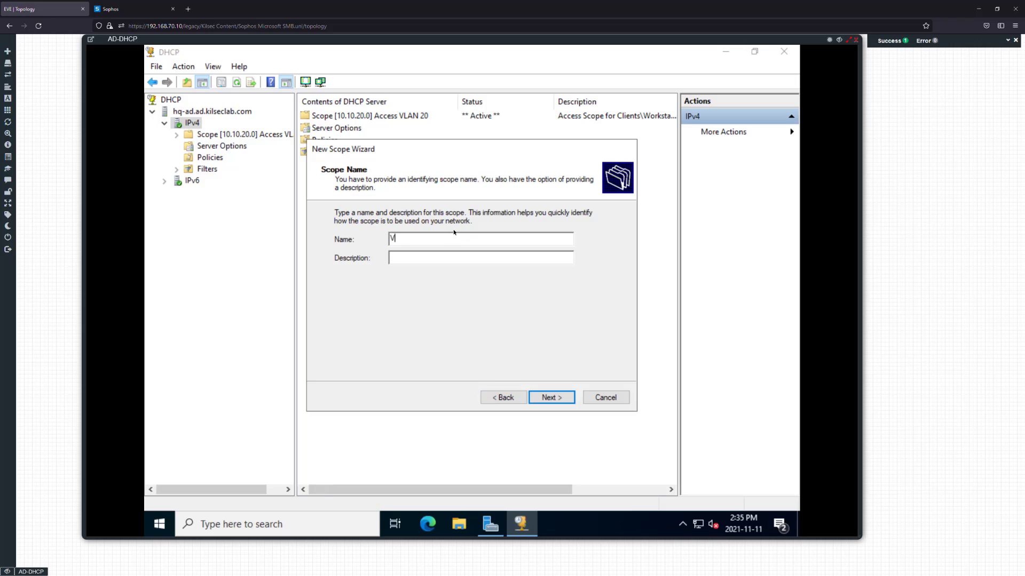
pyautogui.write('oice VLAN 30')
pyautogui.press('Tab')
pyautogui.write('Vocie')
pyautogui.press('BackSpace')
pyautogui.press('BackSpace')
pyautogui.write('iv')
pyautogui.press('BackSpace')
pyautogui.write('ce Scope for VOIP d')
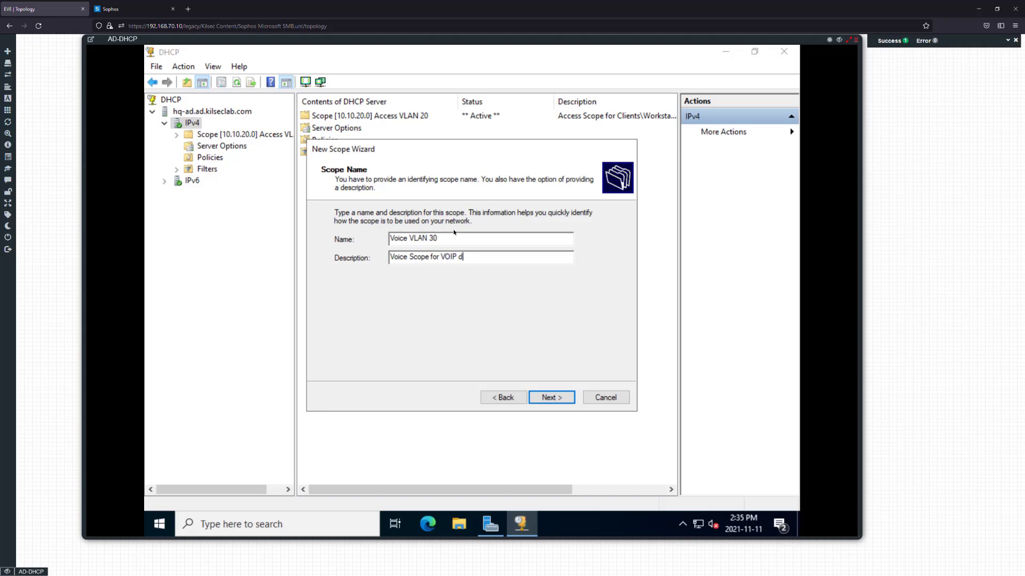
pyautogui.write('evices on VLAN 30')
pyautogui.click(552, 398)
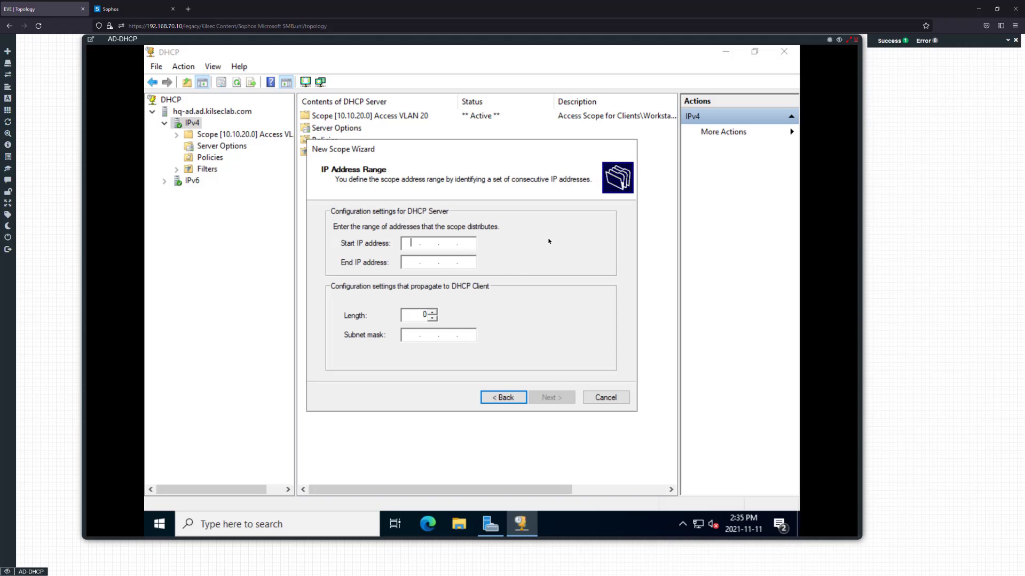
# Set range 10.10.30.30–10.10.30.40 /24, add no exclusions, and keep the 1-day lease
pyautogui.write('10.10.30.30')
pyautogui.press('Tab')
pyautogui.write('10.')
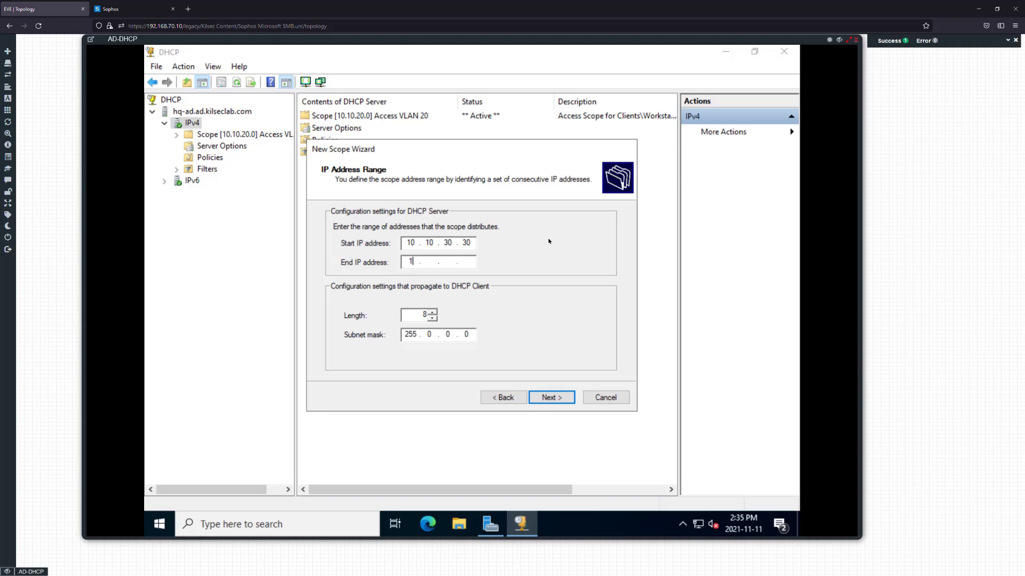
pyautogui.write('10 ')
pyautogui.write('30.')
pyautogui.write('40')
pyautogui.write('24')
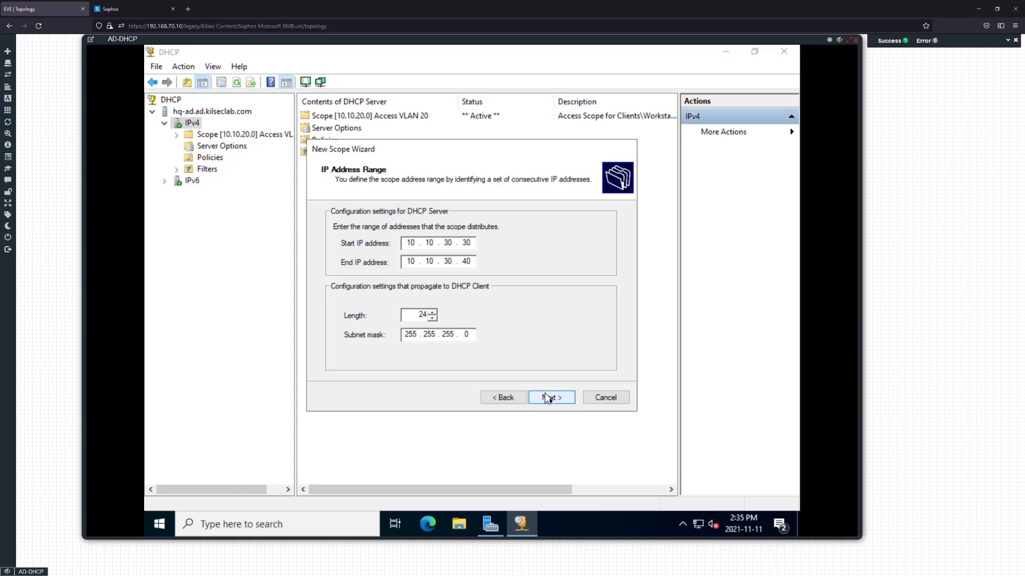
pyautogui.click(547, 399)
pyautogui.click(551, 397)
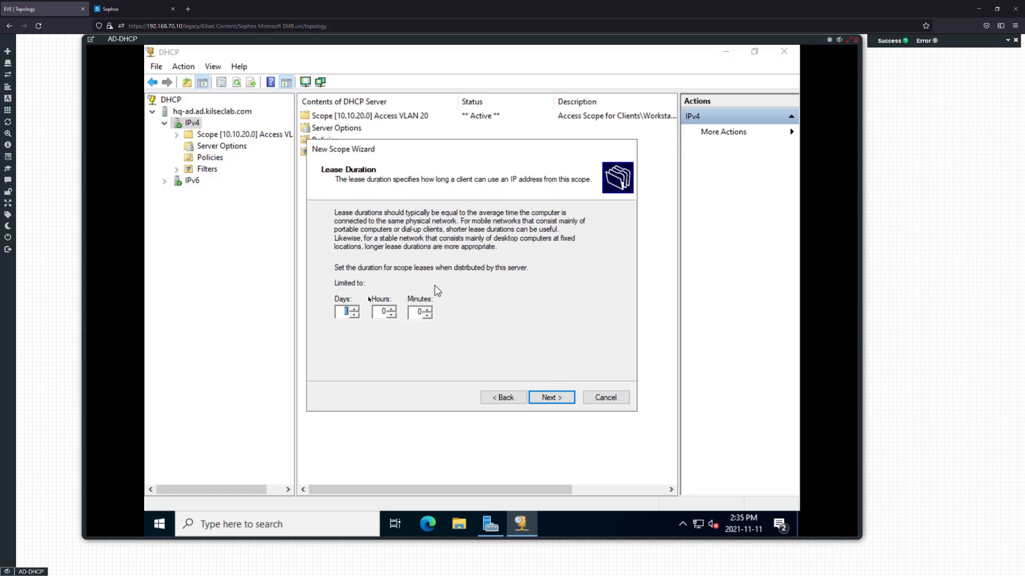
pyautogui.click(549, 397)
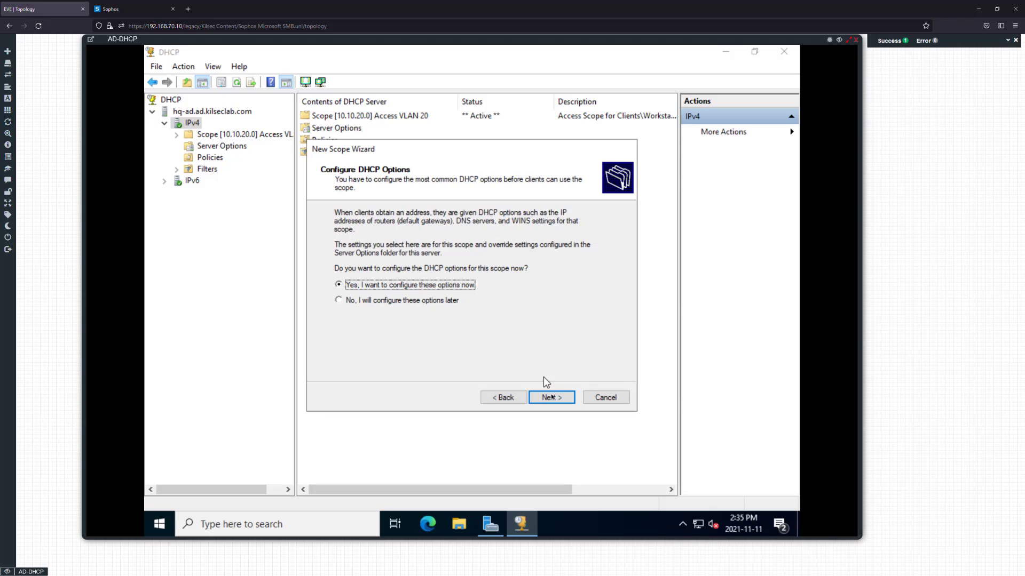
# Choose to configure options and add default gateway 10.10.30.1
pyautogui.click(551, 397)
pyautogui.write('10.1')
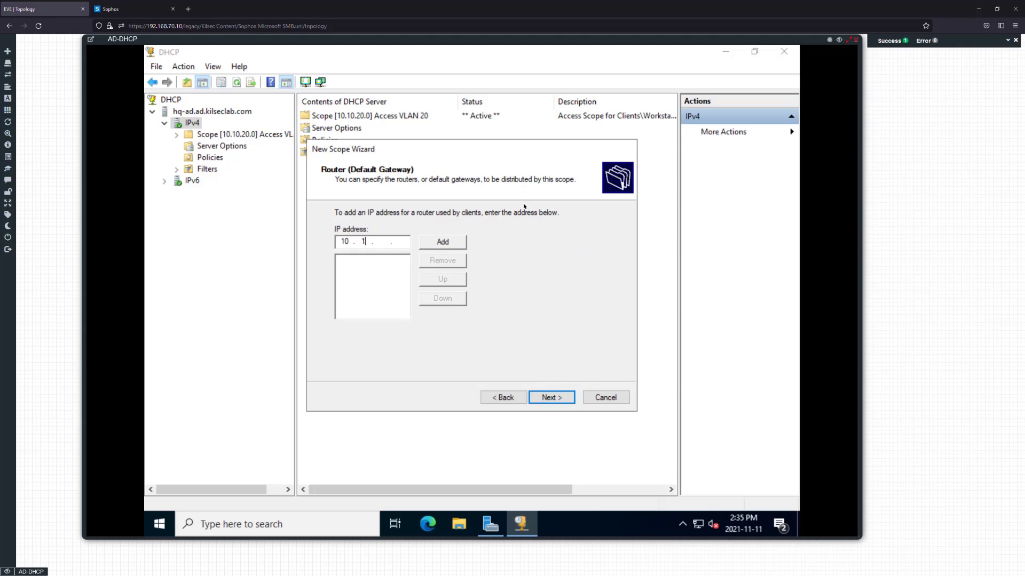
pyautogui.write('0.30')
pyautogui.click(424, 244)
pyautogui.click(549, 397)
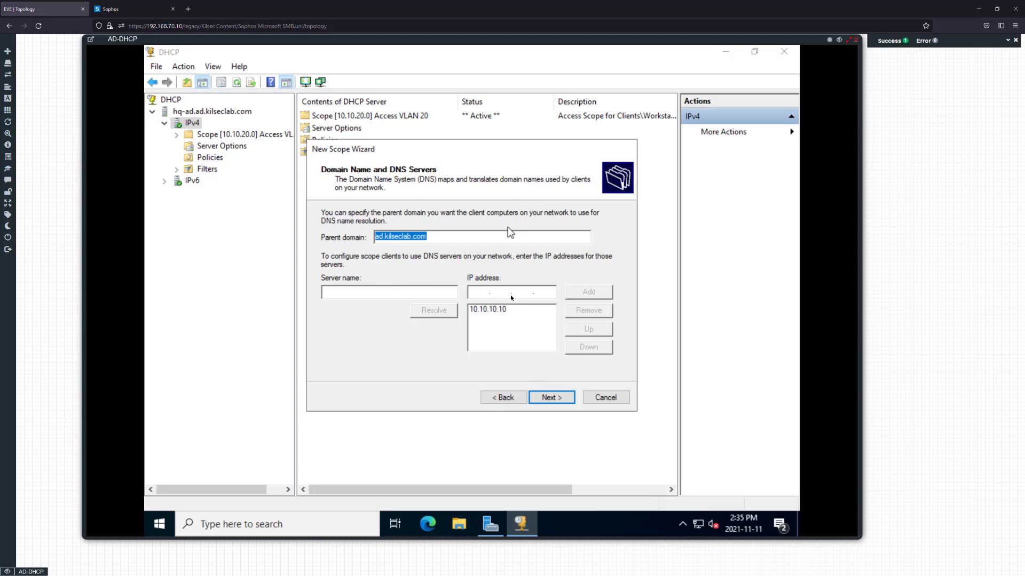
# Clear the parent domain, replace DNS 10.10.10.10 with 8.8.8.8 and 1.1.1.1, skip WINS
pyautogui.press('BackSpace')
pyautogui.click(514, 312)
pyautogui.click(588, 310)
pyautogui.write('8.8.8.8')
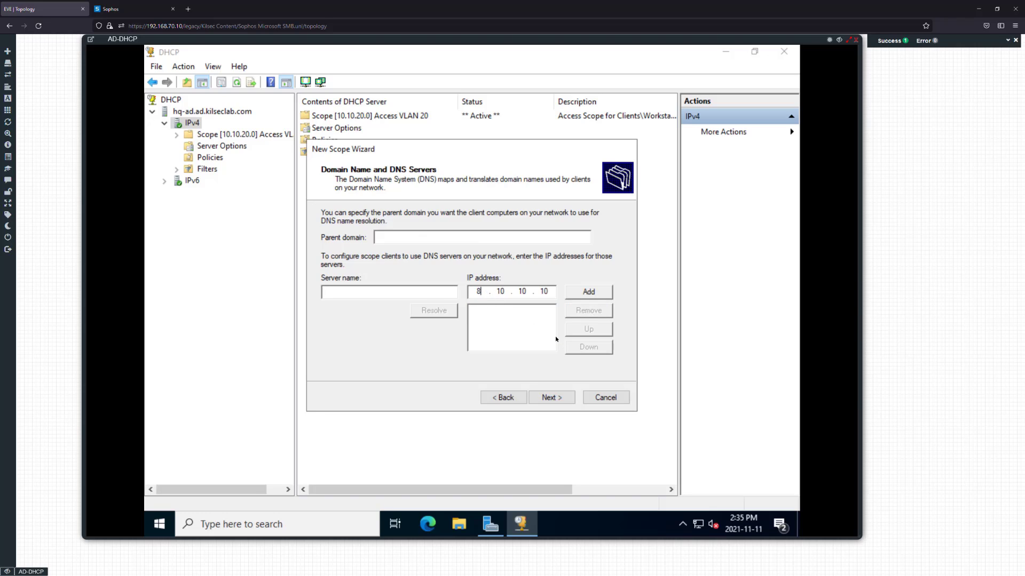
pyautogui.click(578, 294)
pyautogui.write('1.1.1.1')
pyautogui.click(567, 292)
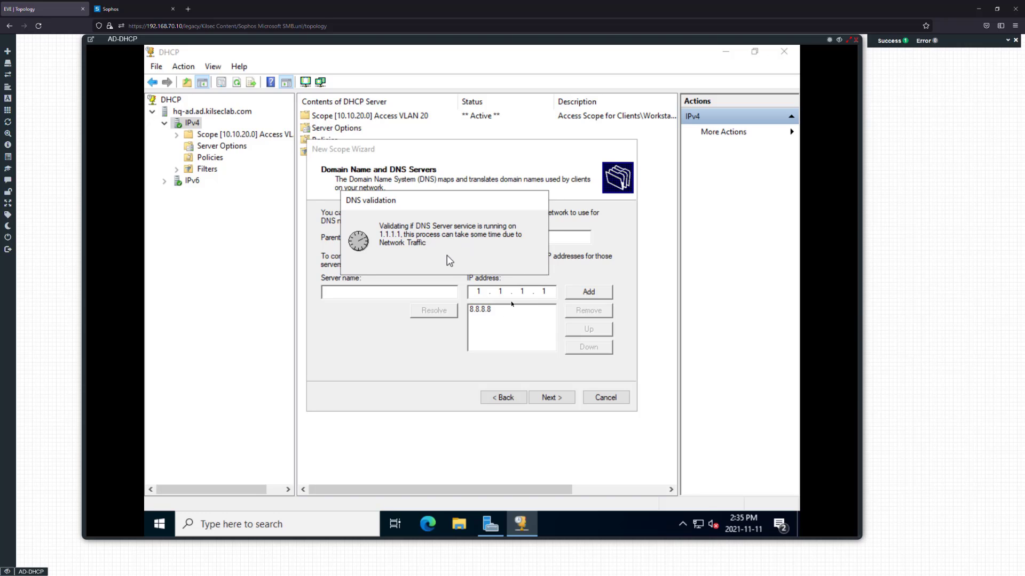
pyautogui.click(548, 400)
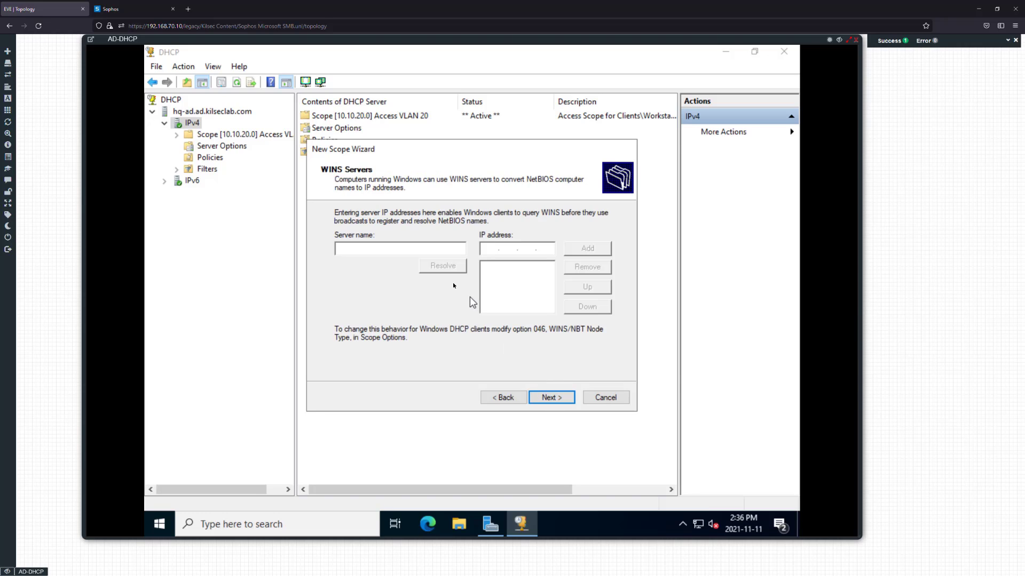
pyautogui.click(550, 398)
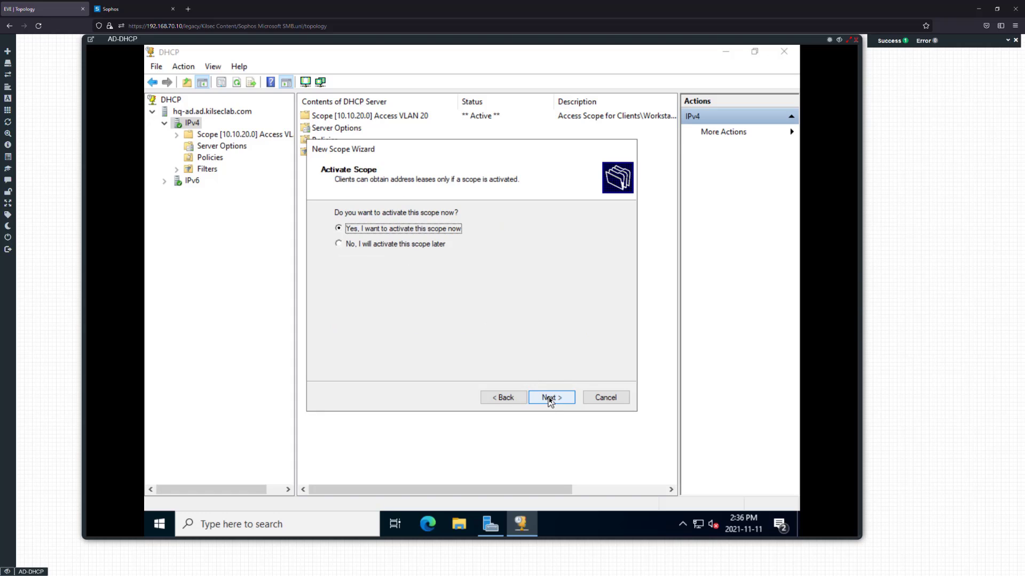
# Activate and finish the Voice VLAN 30 scope, then close the DHCP console
pyautogui.click(549, 398)
pyautogui.click(542, 396)
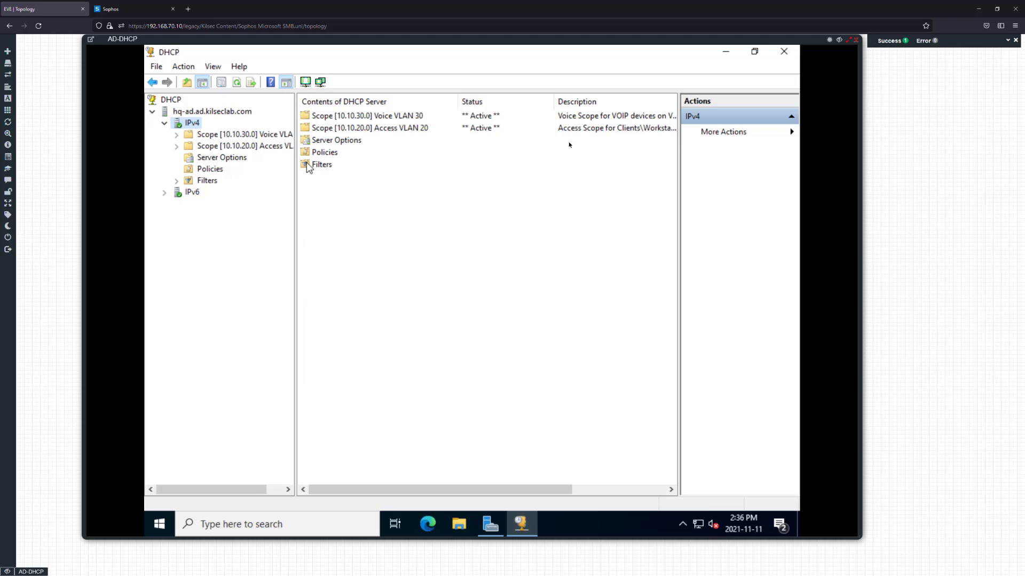
pyautogui.click(784, 51)
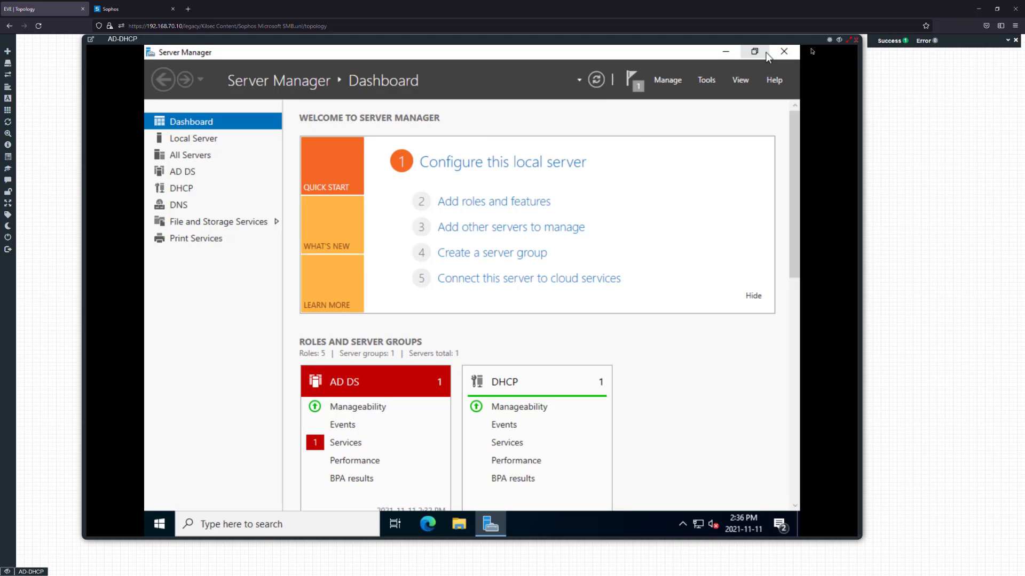
# Close the AD-DHCP console and open Sophos's Network page listing the Access and Voice VLAN interfaces
pyautogui.click(848, 40)
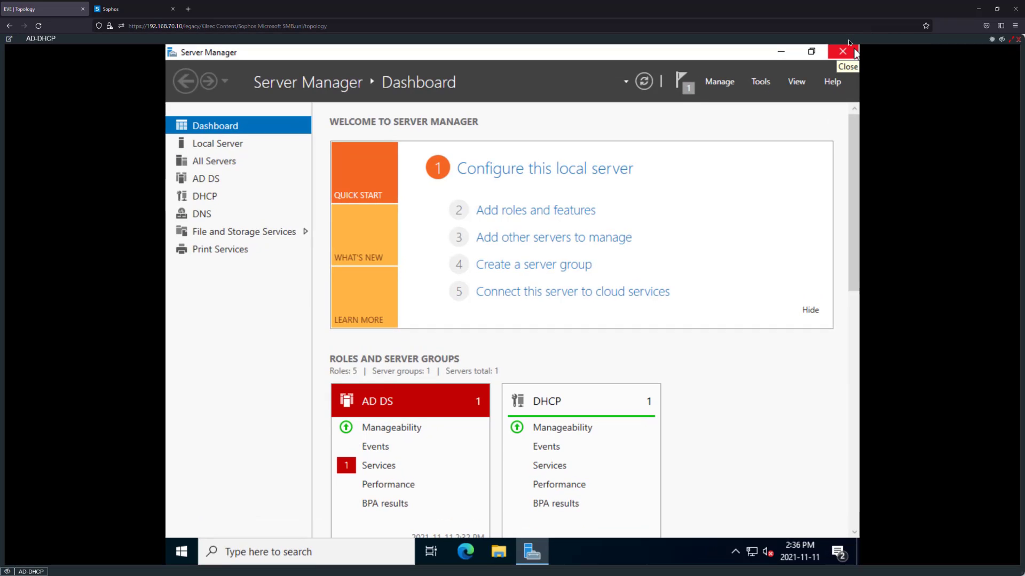
pyautogui.click(1010, 40)
pyautogui.click(840, 41)
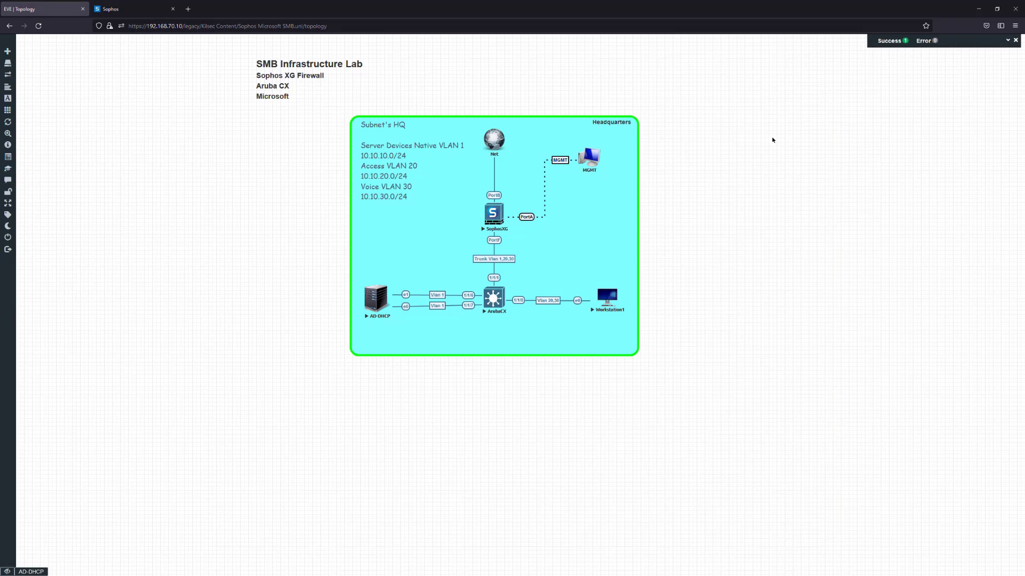
pyautogui.click(134, 9)
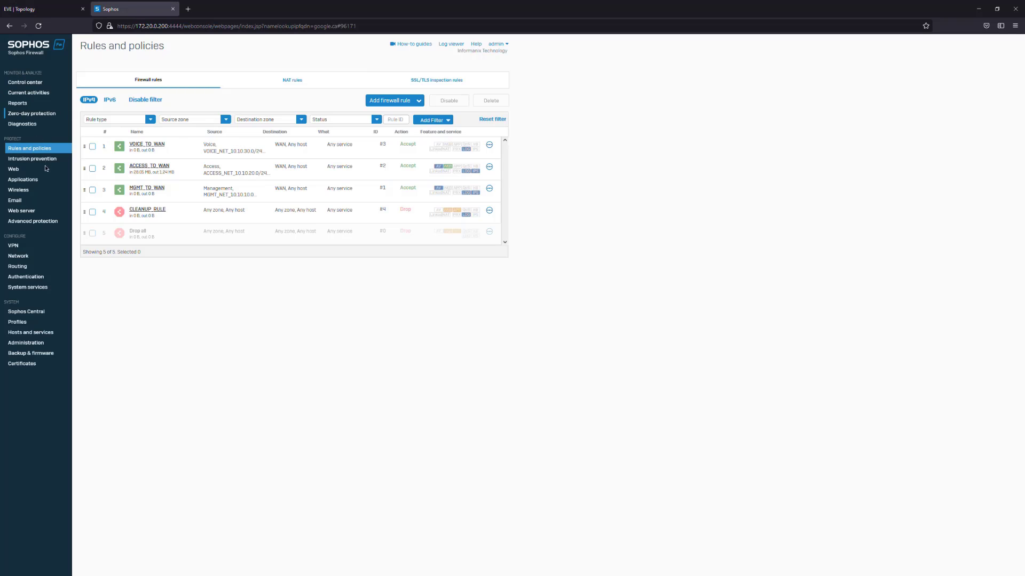
pyautogui.click(5, 254)
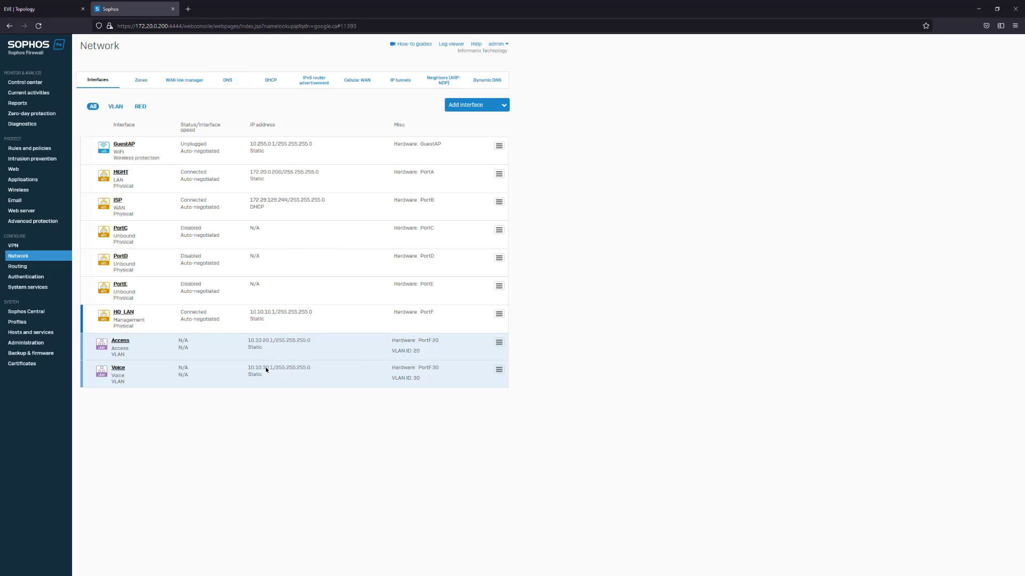
# Bring up the Network page's DHCP settings and point out the Relay section, checking the lab topology
pyautogui.click(273, 80)
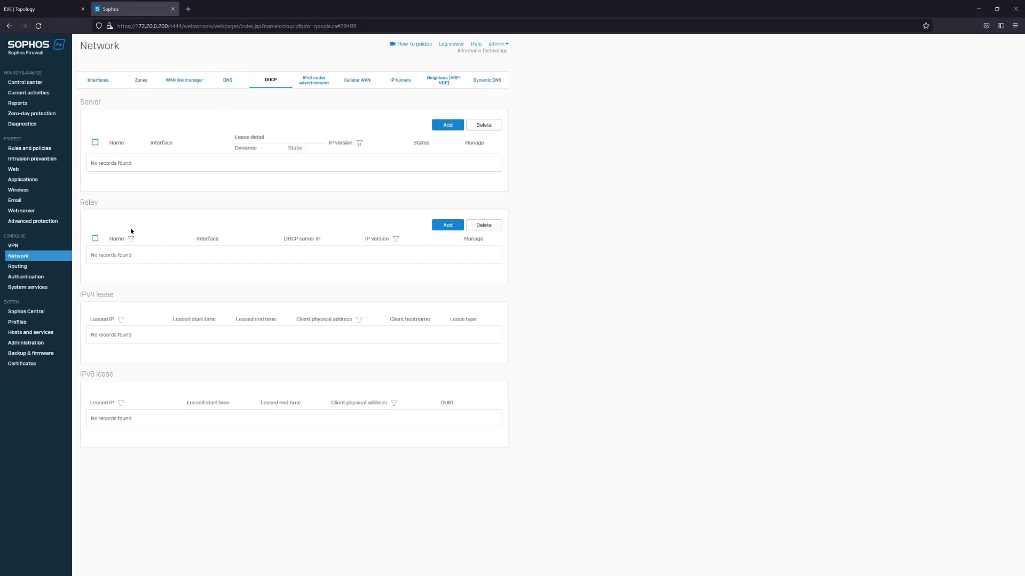
pyautogui.doubleClick(91, 207)
pyautogui.click(93, 213)
pyautogui.doubleClick(94, 206)
pyautogui.click(104, 208)
pyautogui.click(47, 8)
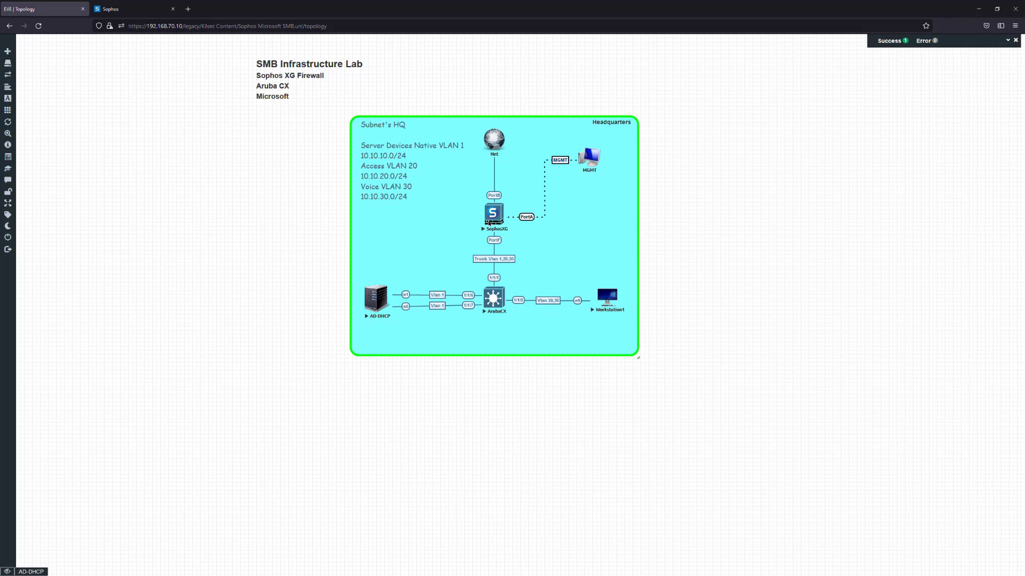
pyautogui.click(127, 12)
# Save relay 'Access VLAN 20' on interface Access - 10.10.20.1 with DHCP server 10.10.10.10
pyautogui.click(439, 223)
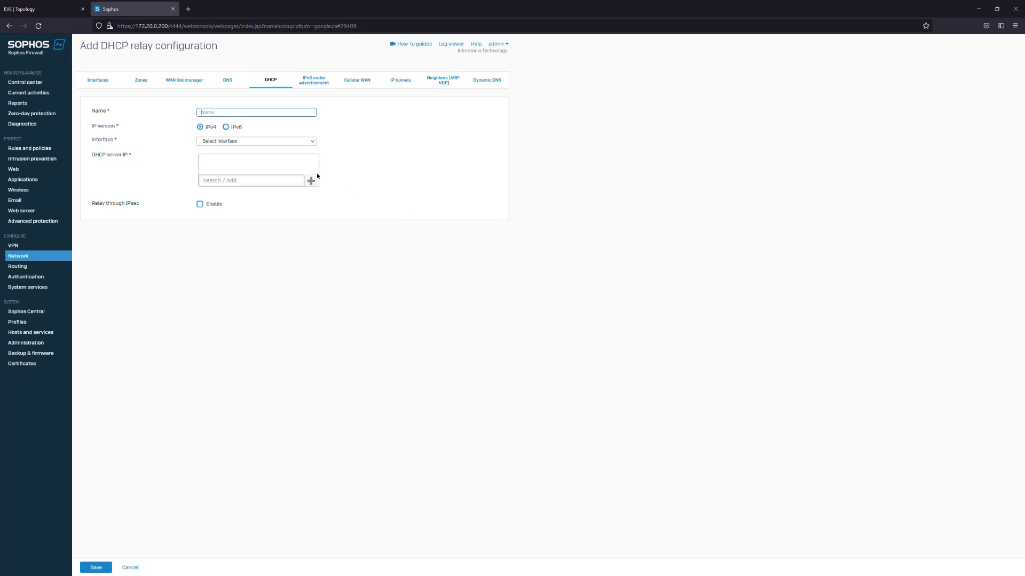
pyautogui.click(218, 116)
pyautogui.write('Access VLAN 20')
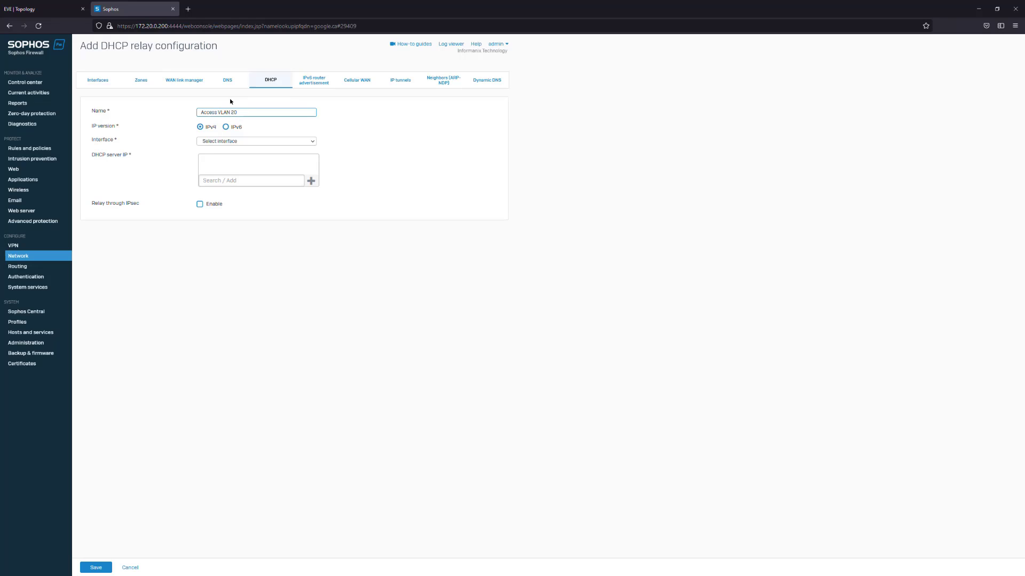
pyautogui.click(267, 141)
pyautogui.click(253, 186)
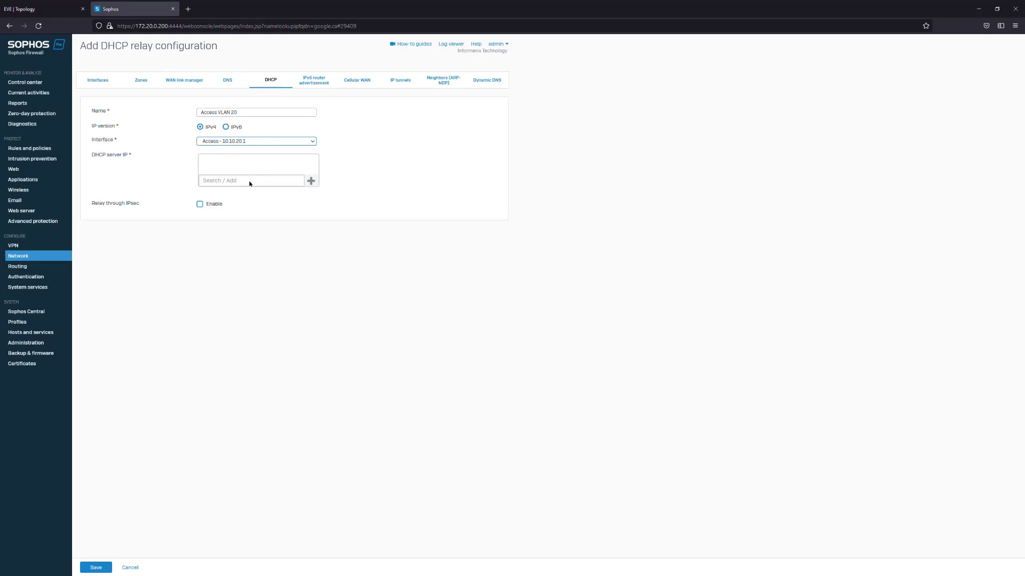
pyautogui.click(263, 181)
pyautogui.write('10.10.10.10')
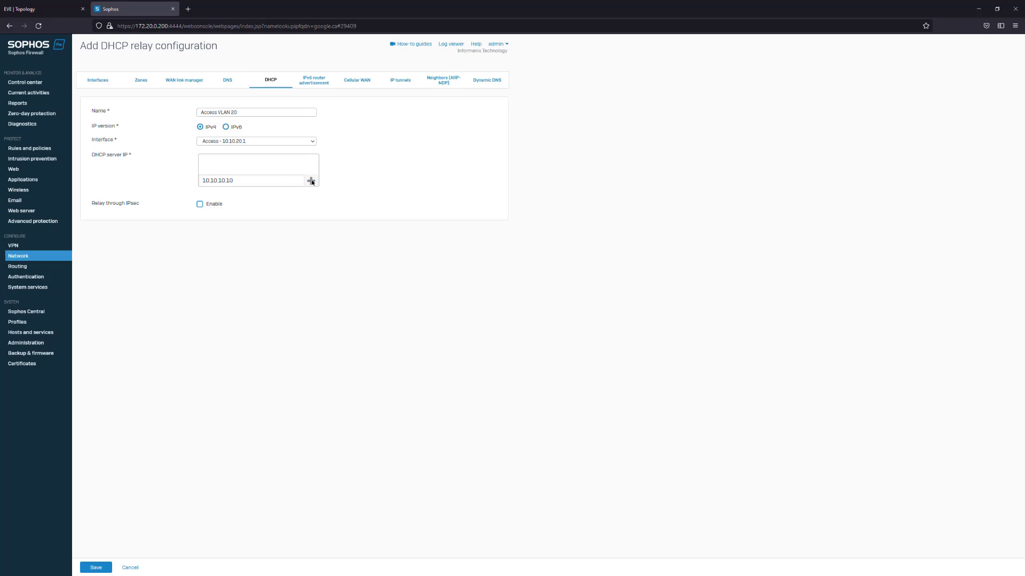
pyautogui.click(311, 181)
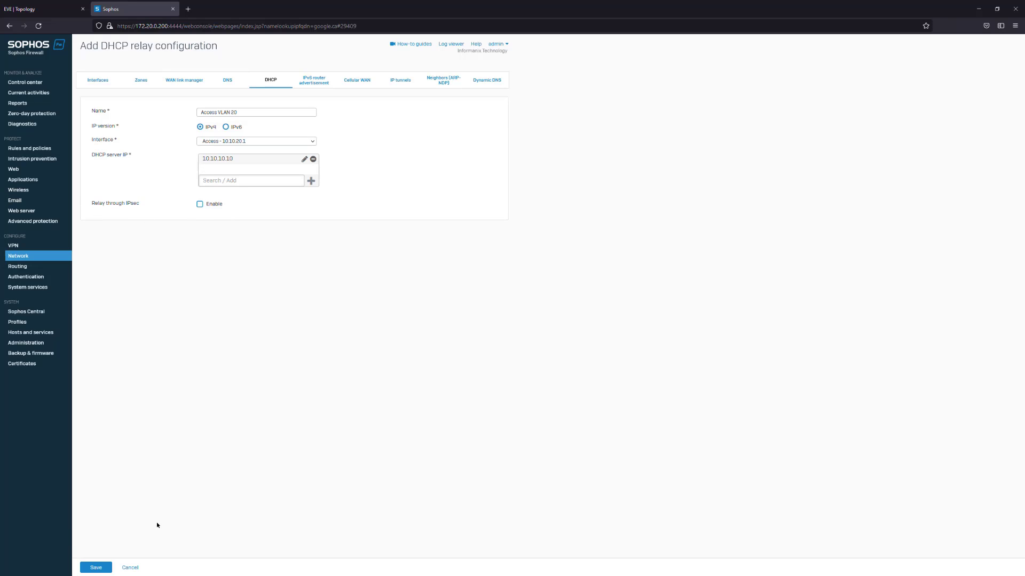
pyautogui.click(96, 567)
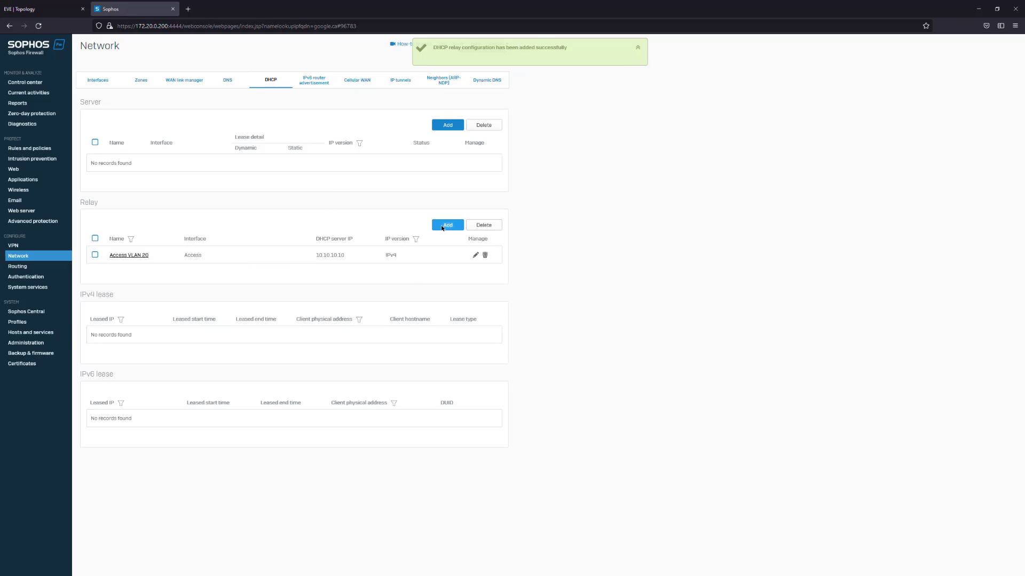
pyautogui.click(442, 225)
# Save relay 'Voice VLAN 30' on interface Voice - 10.10.30.1 with DHCP server 10.10.10.10
pyautogui.click(267, 112)
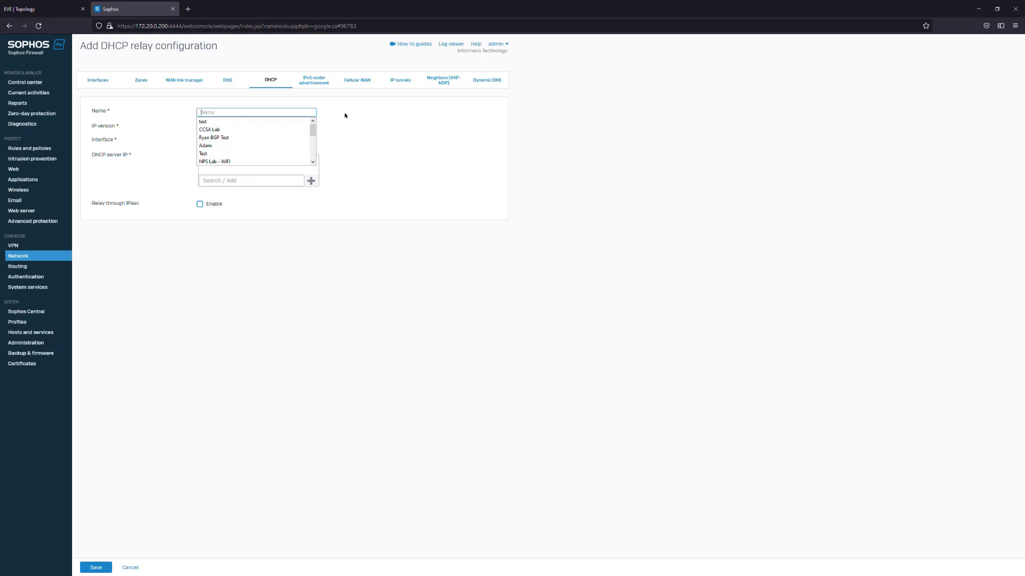
pyautogui.write('V')
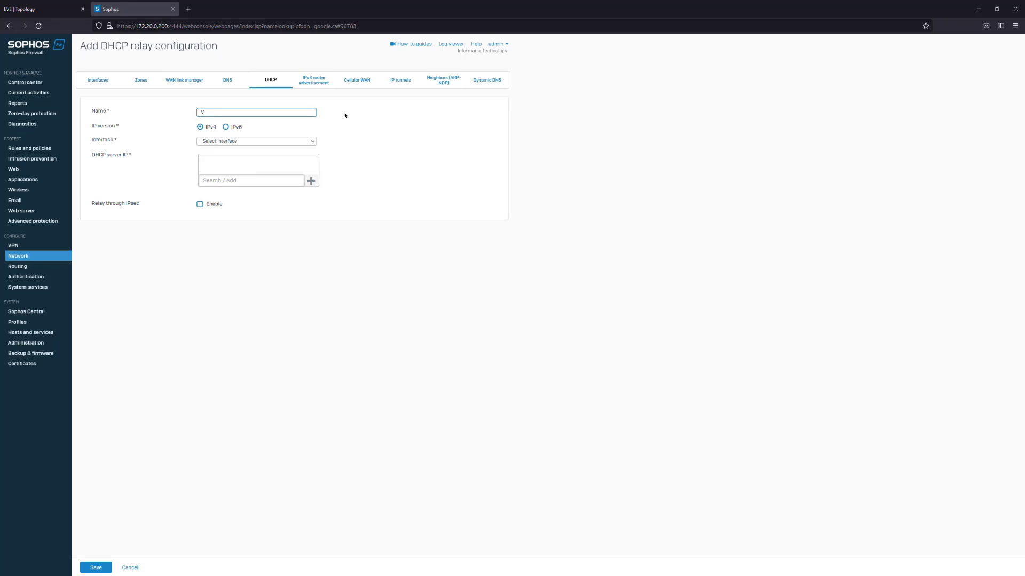
pyautogui.write('lace VLAN 30')
pyautogui.click(296, 142)
pyautogui.click(261, 184)
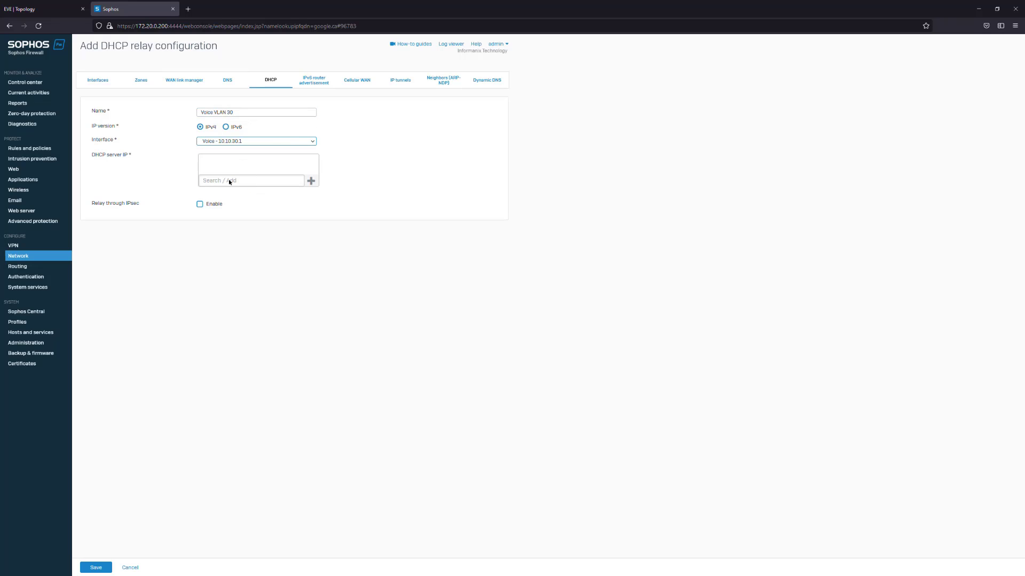
pyautogui.click(262, 182)
pyautogui.write('10.10.10.10')
pyautogui.click(310, 184)
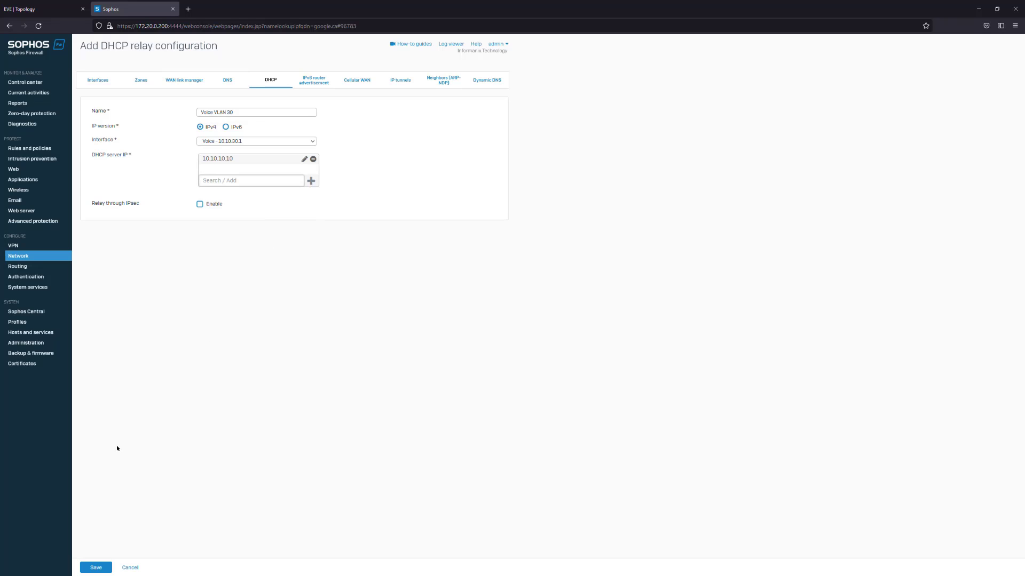
pyautogui.click(96, 566)
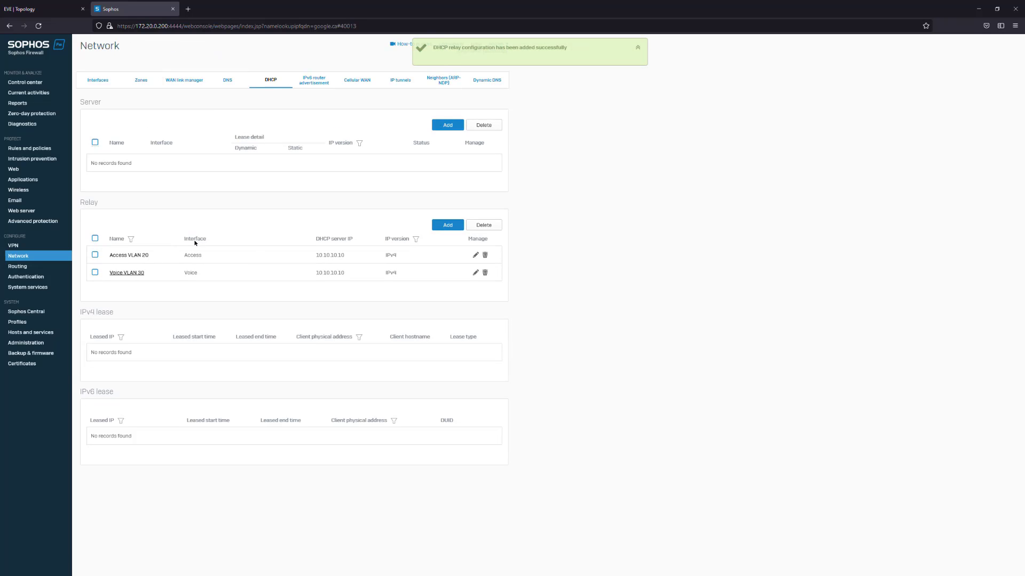
pyautogui.moveTo(315, 258); pyautogui.dragTo(360, 258)
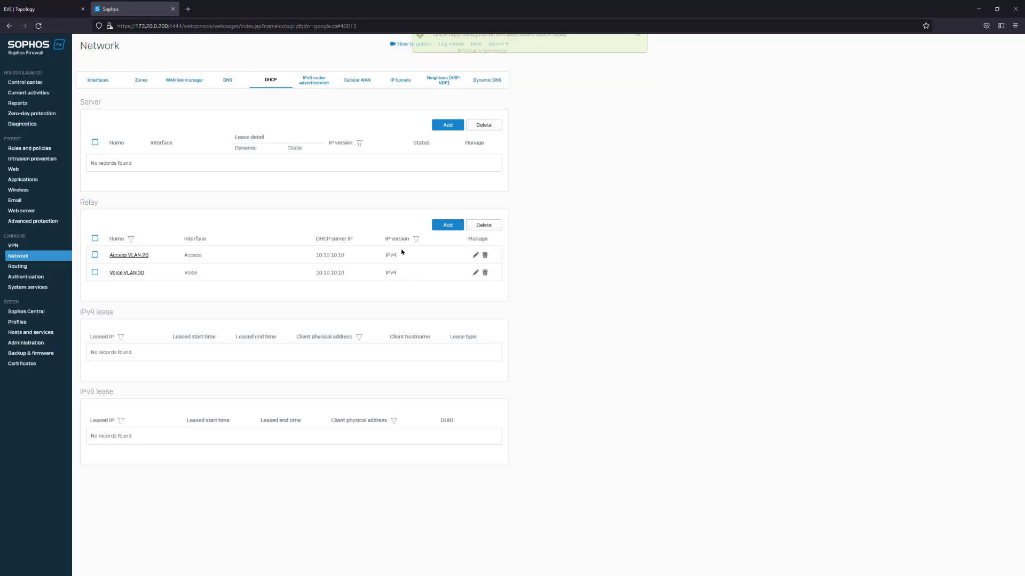